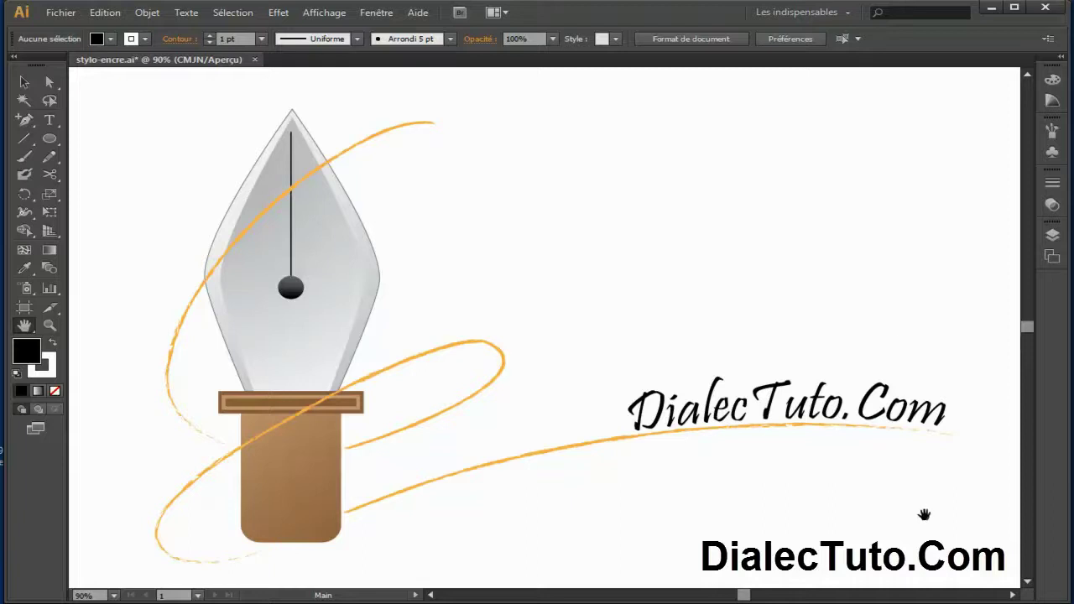
Create a new A4 document named Sans titre - 3 and hide its artboard boundaries
click(61, 12)
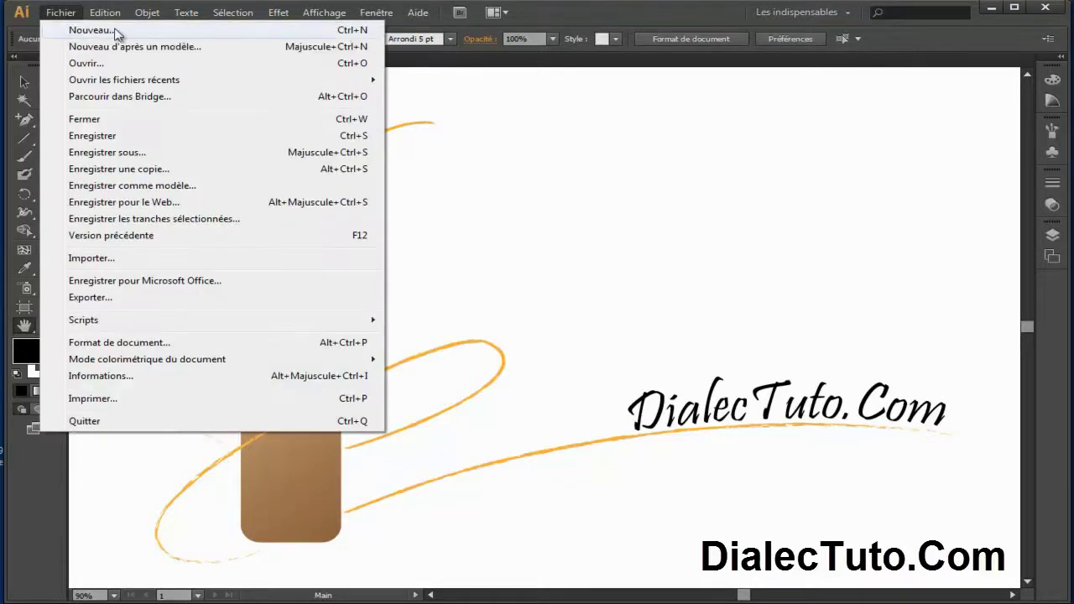
click(115, 32)
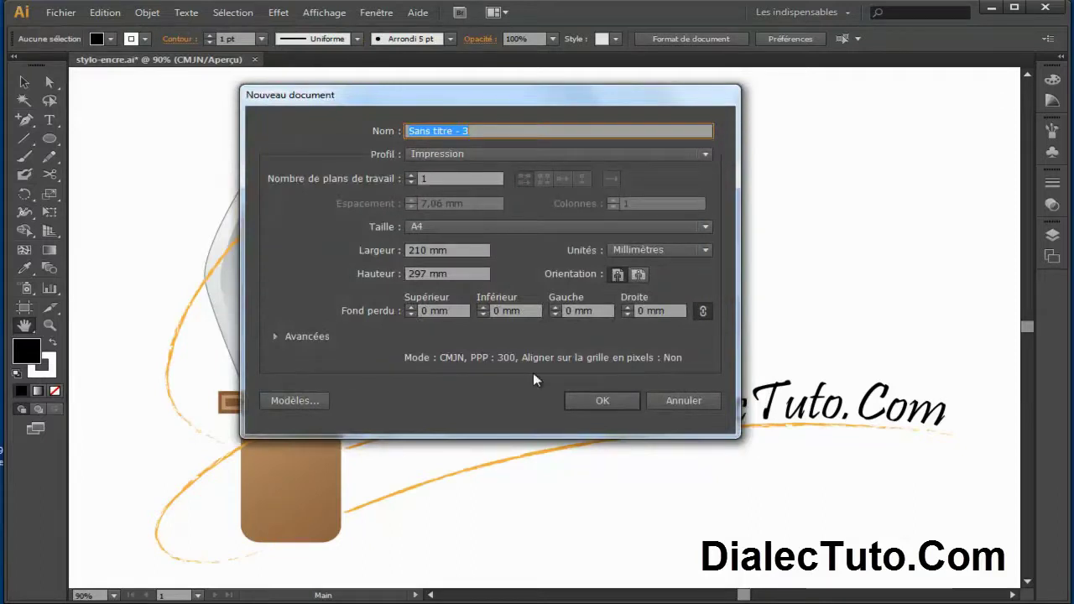
click(606, 400)
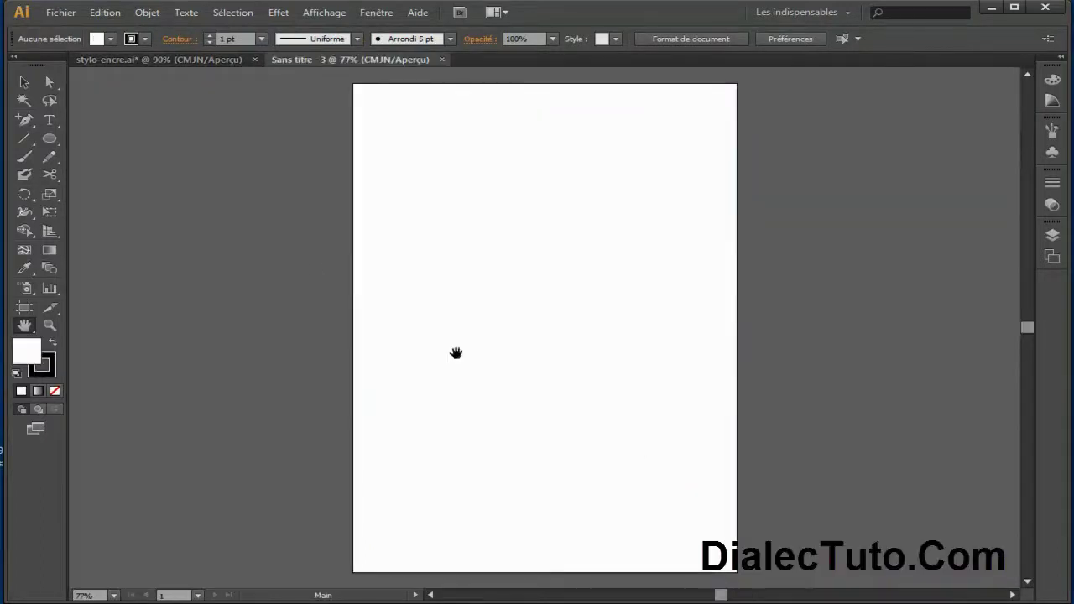
click(324, 12)
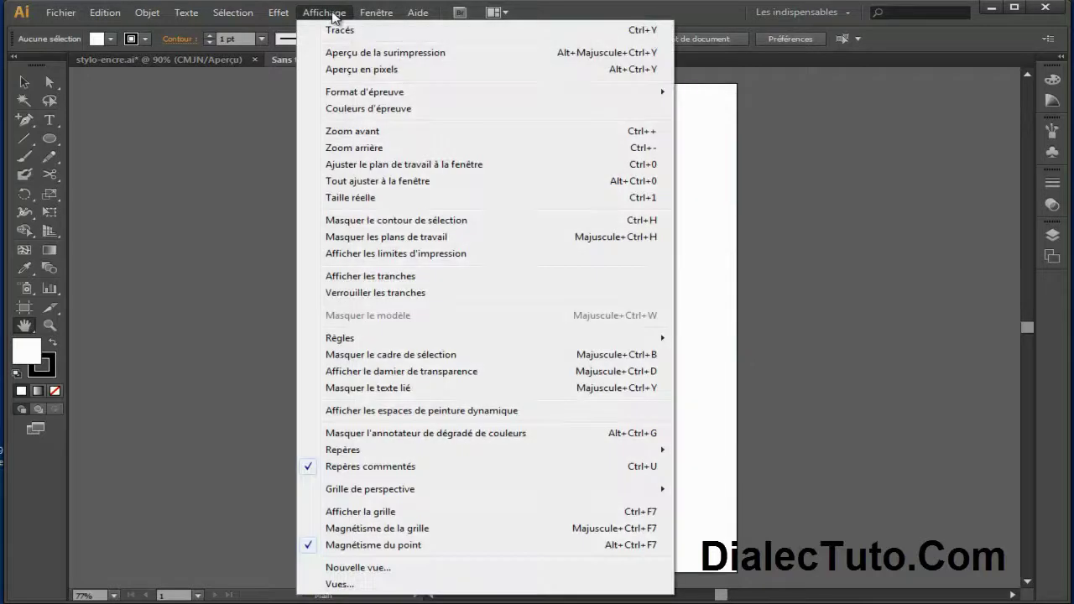
click(464, 239)
click(196, 63)
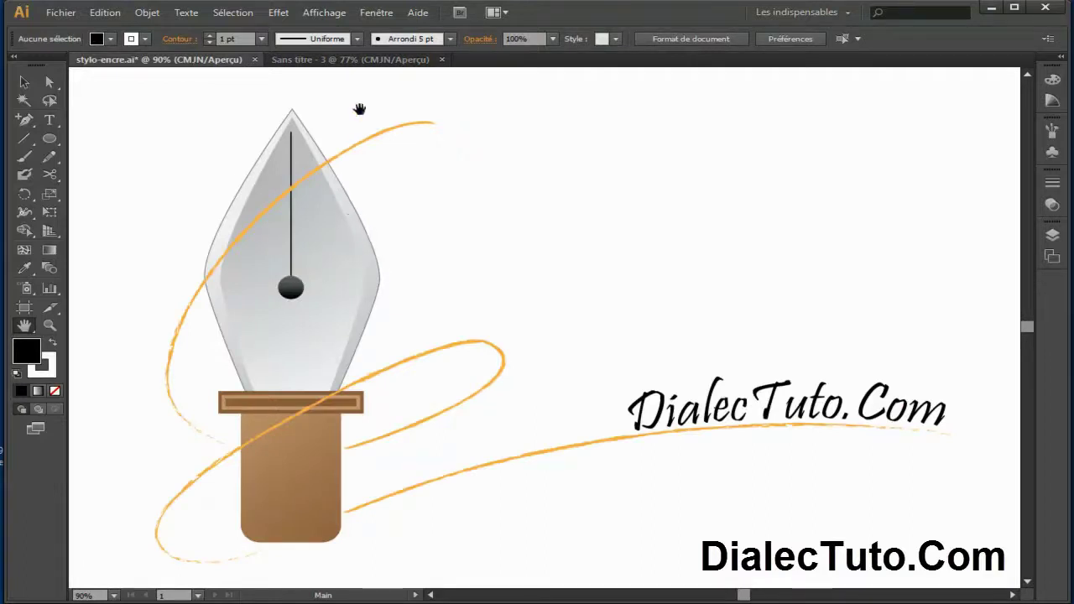
click(363, 60)
click(24, 84)
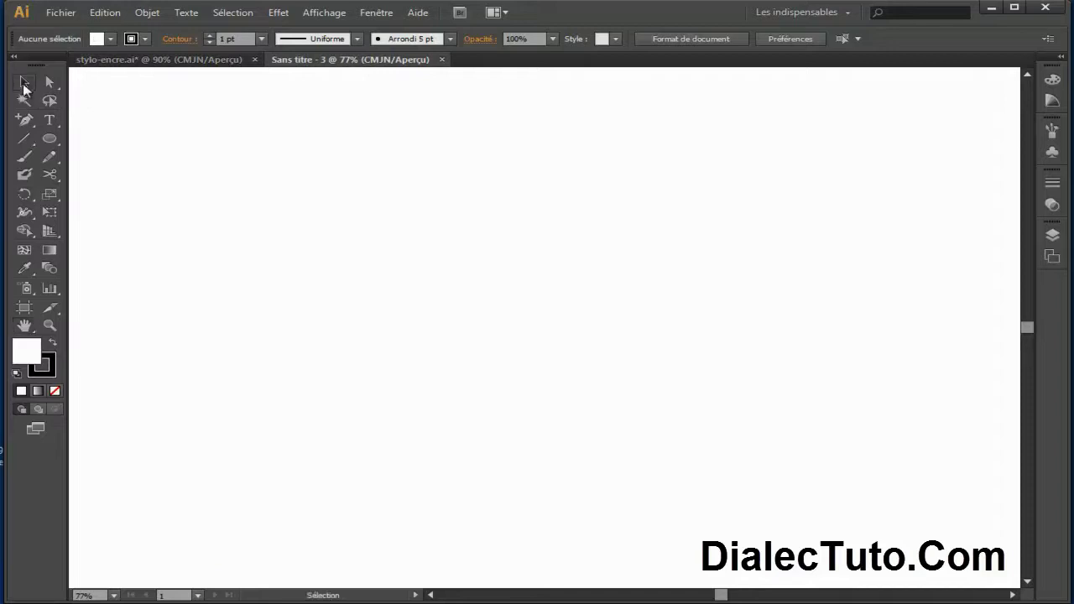
Draw a tall rectangle near the page centre
drag(49, 138, 108, 142)
click(107, 140)
drag(397, 202, 552, 438)
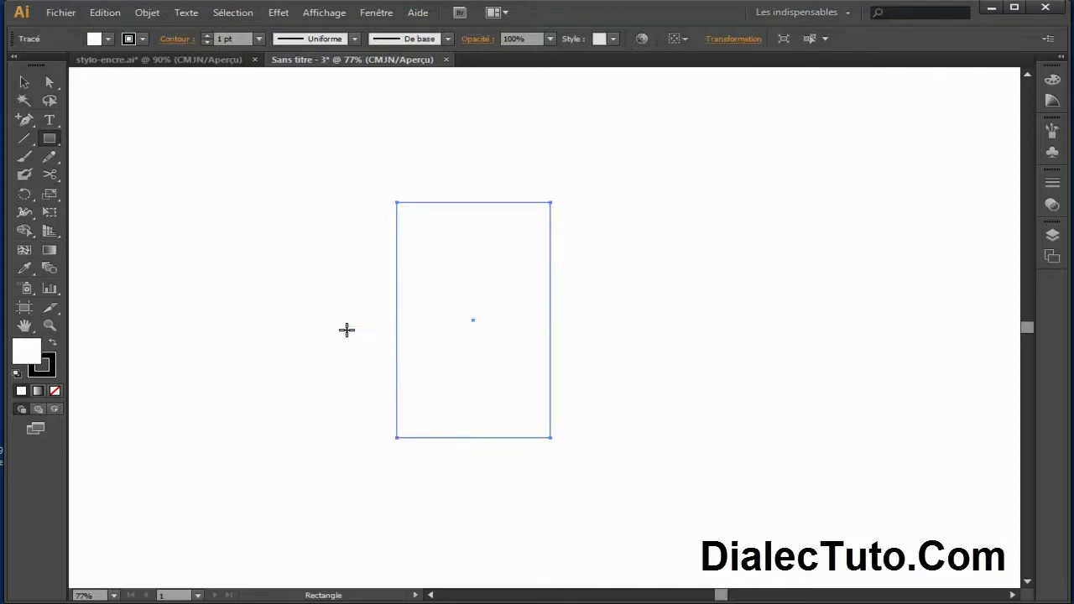
Show the rulers and place vertical and horizontal guides through the rectangle's centre
key(ctrl+r)
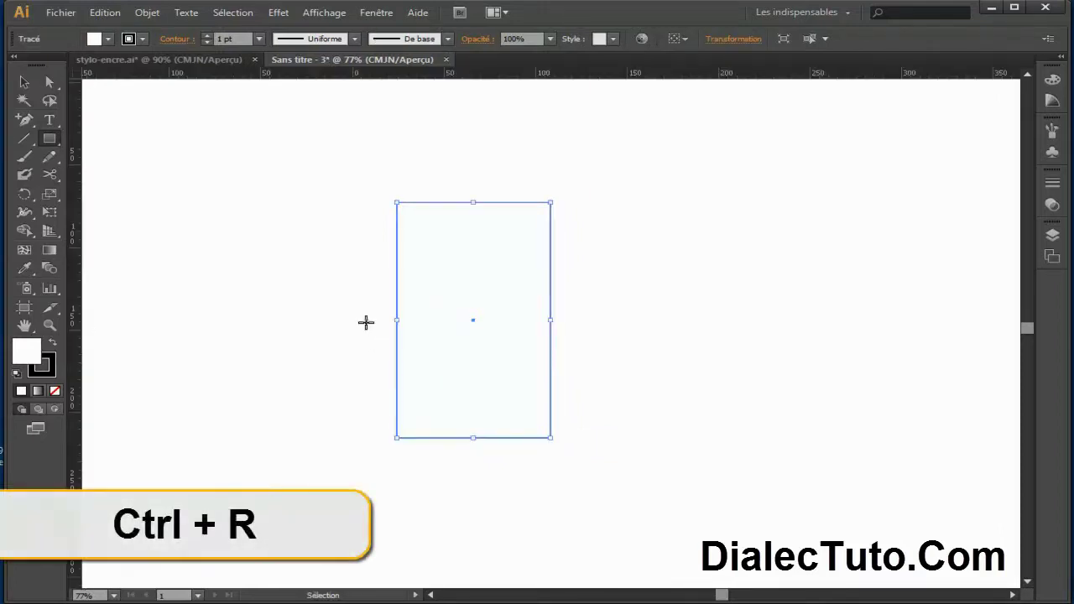
mouse_move(86, 239)
mouse_down()
mouse_move(463, 328)
mouse_move(474, 320)
mouse_up()
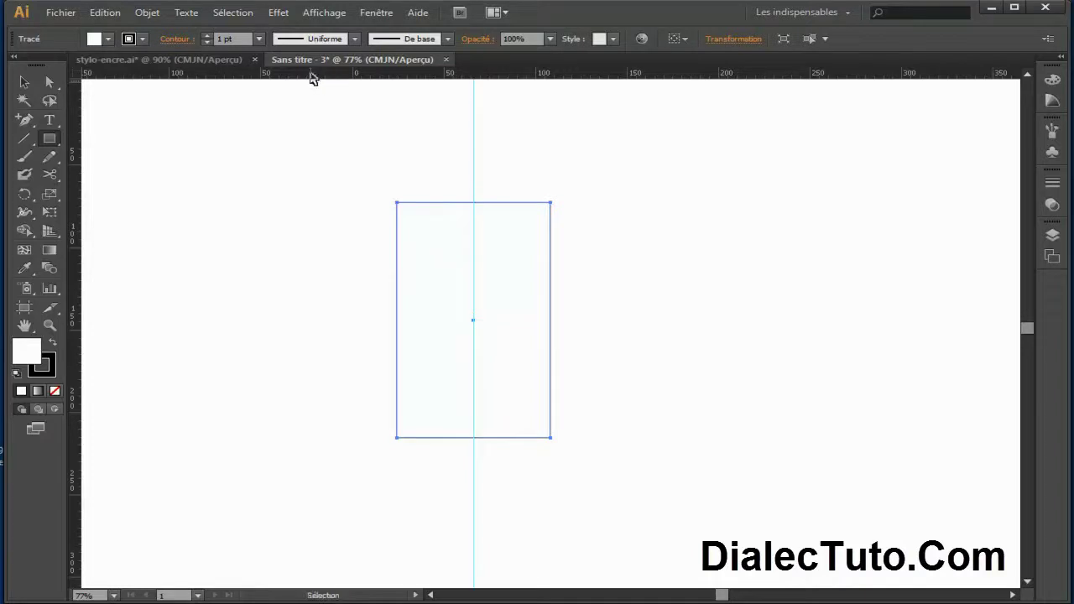
mouse_move(313, 78)
mouse_down()
mouse_move(389, 324)
mouse_move(517, 327)
mouse_up()
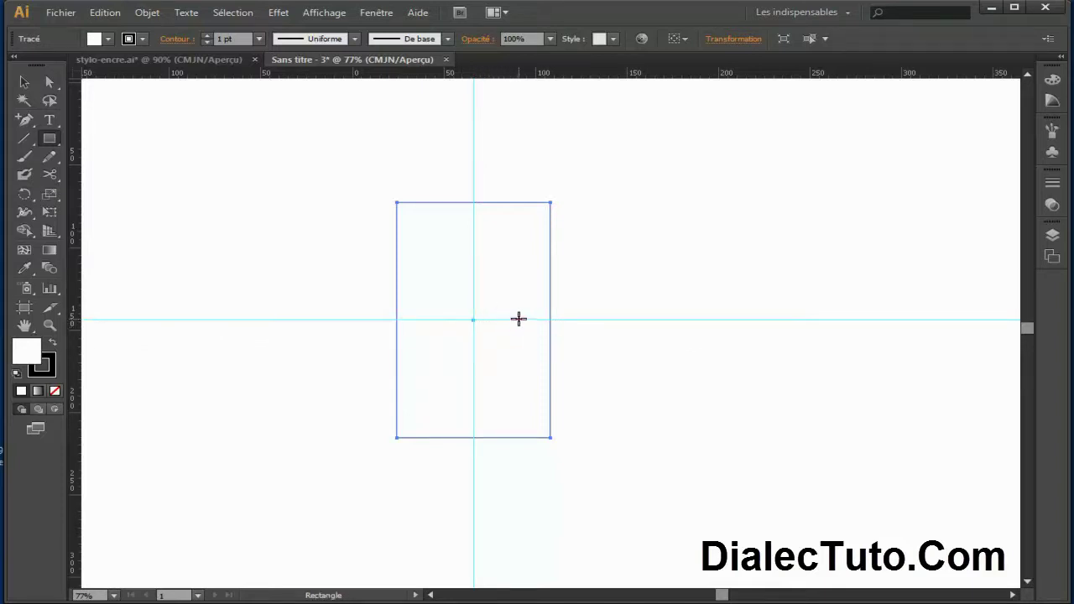
drag(25, 119, 104, 139)
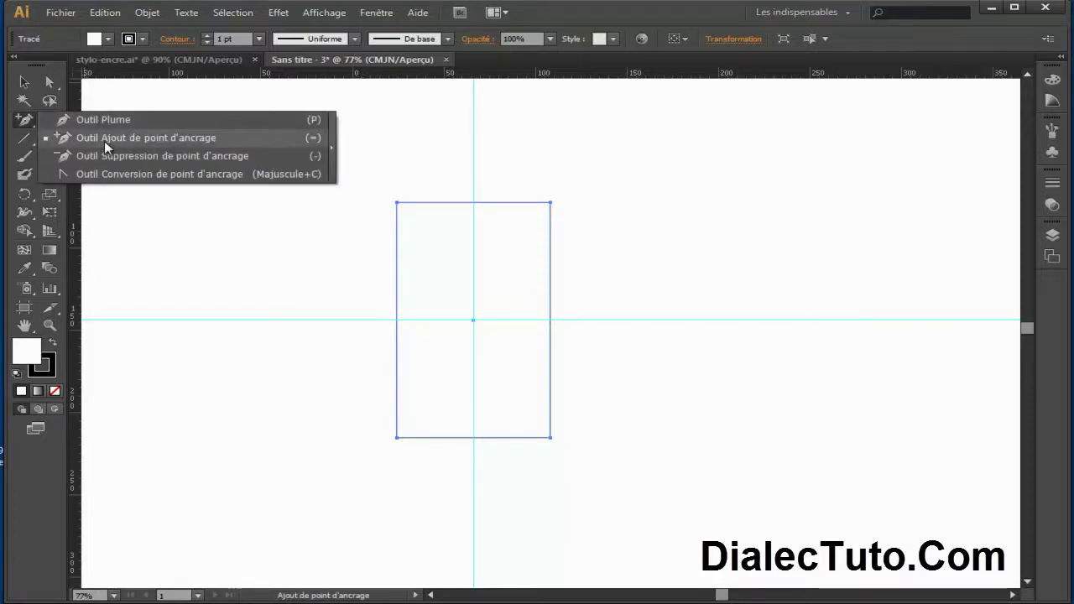
Add anchor points on the rectangle's left and right edges where the horizontal guide crosses
click(188, 140)
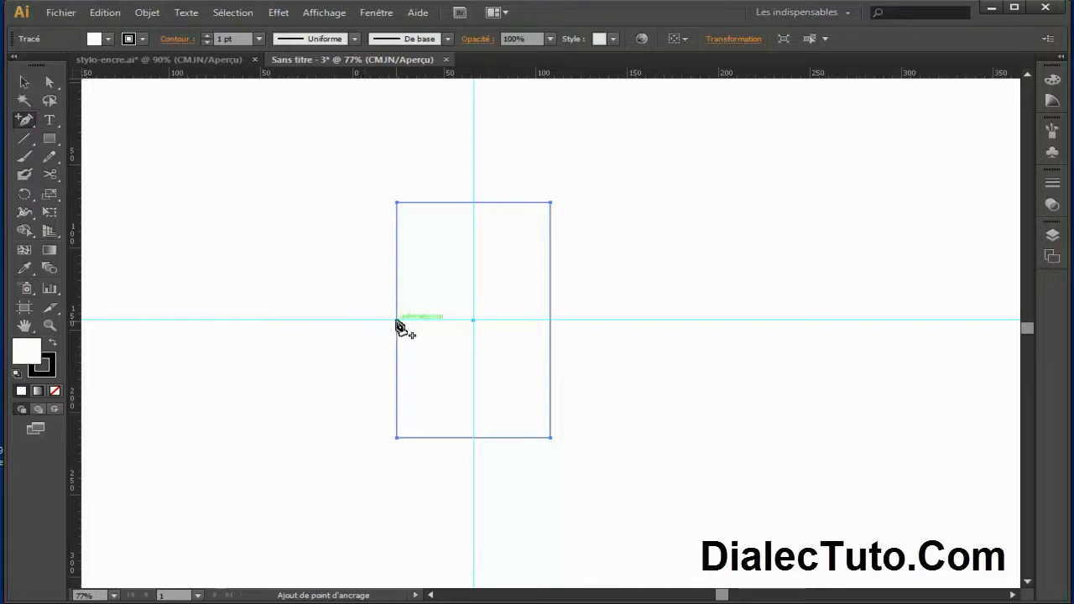
key(ctrl+plus)
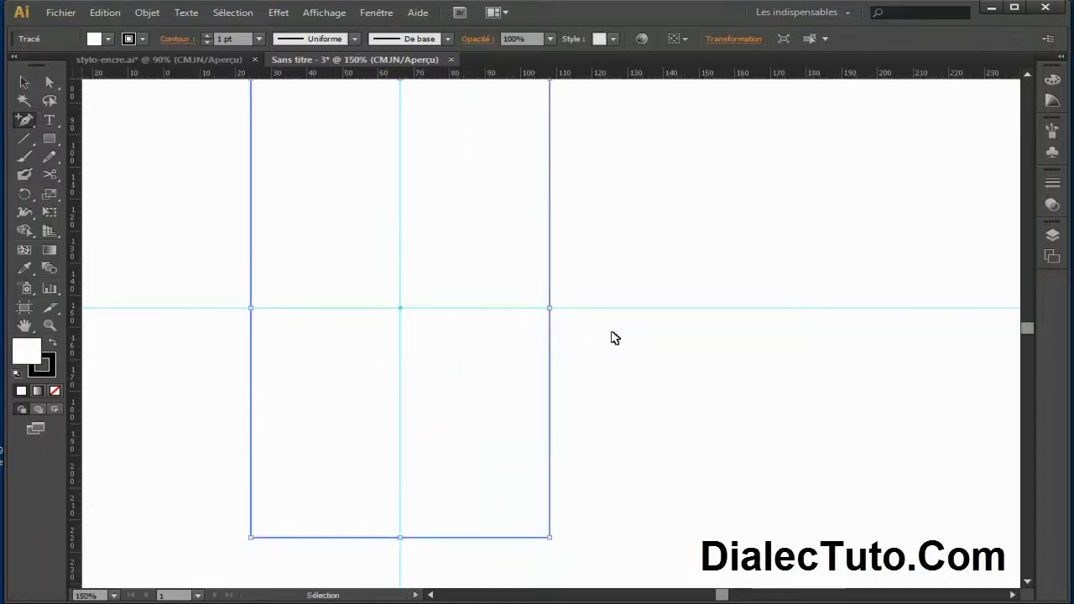
click(251, 309)
click(550, 309)
key(ctrl+minus)
scroll(443, 316, up, 3)
scroll(372, 311, up, 2)
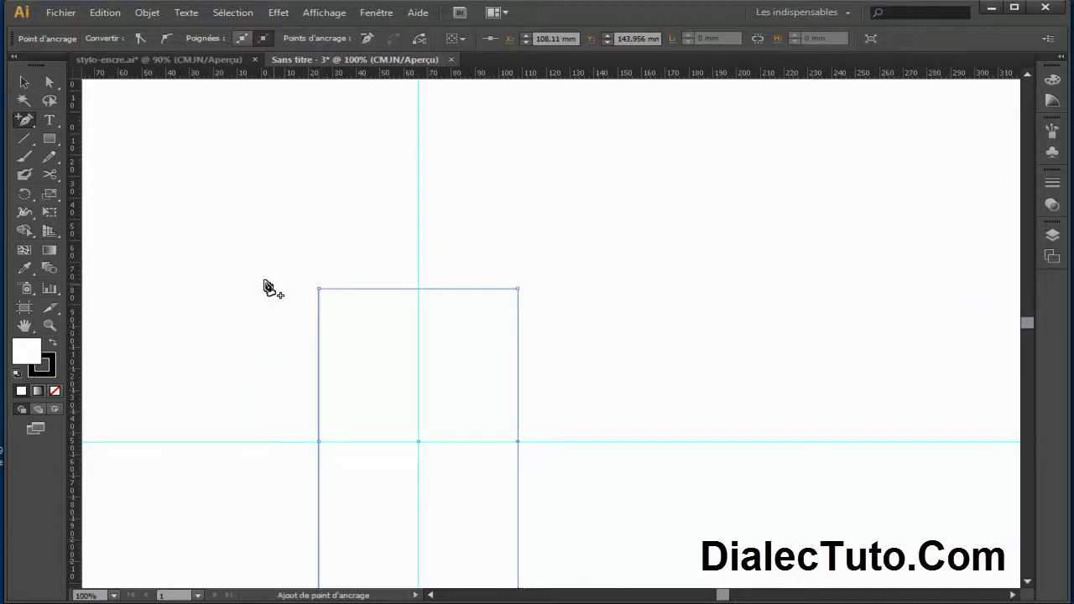
Nudge both top corners inward so they meet at a point on the vertical guide
click(50, 83)
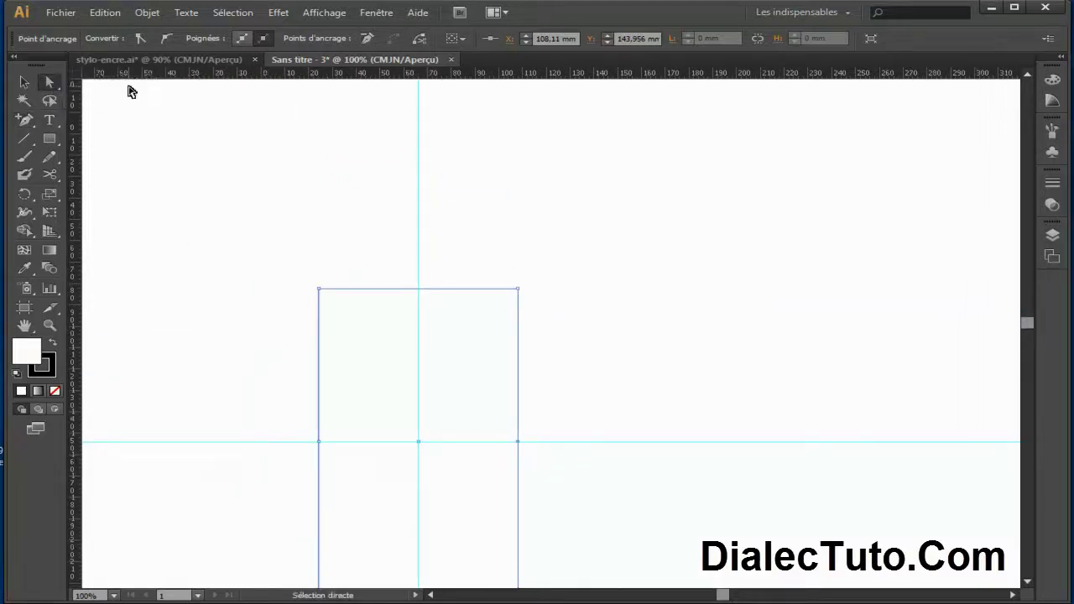
click(318, 289)
key(Right)
key(Right)
key(Right)
key(Right)
key(Right)
key(Right)
key(Right)
key(Right)
key(Right)
key(Right)
key(Right)
key(Right)
key(Right)
key(Right)
key(Right)
key(Right)
key(Right)
key(Right)
key(Right)
key(Right)
key(Right)
key(Right)
key(Right)
key(Right)
key(Right)
key(Right)
key(Right)
key(Right)
key(Right)
key(Right)
key(Right)
key(Right)
key(Right)
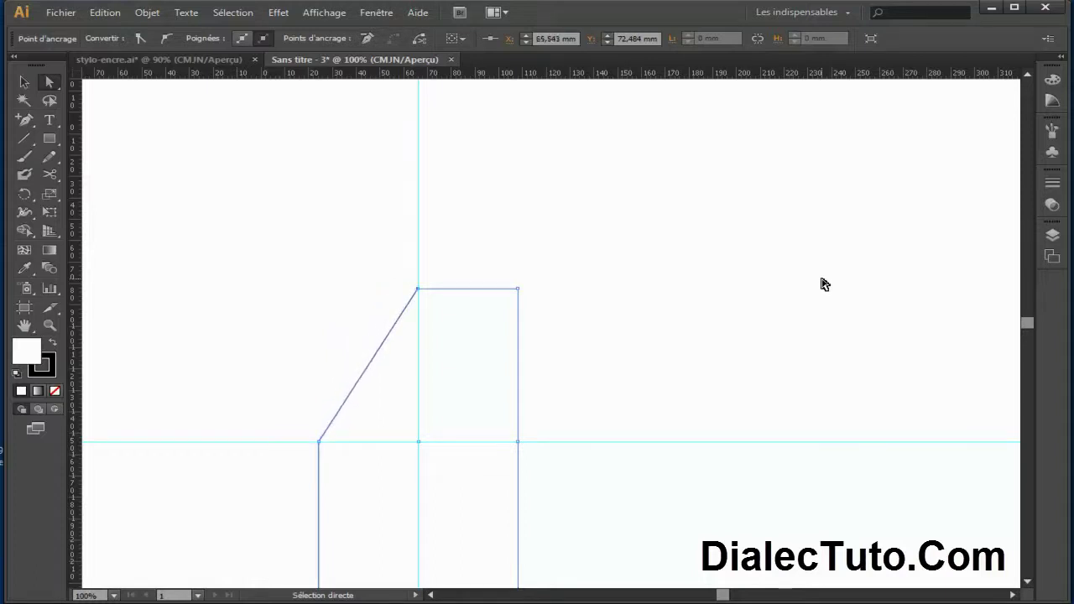
click(518, 289)
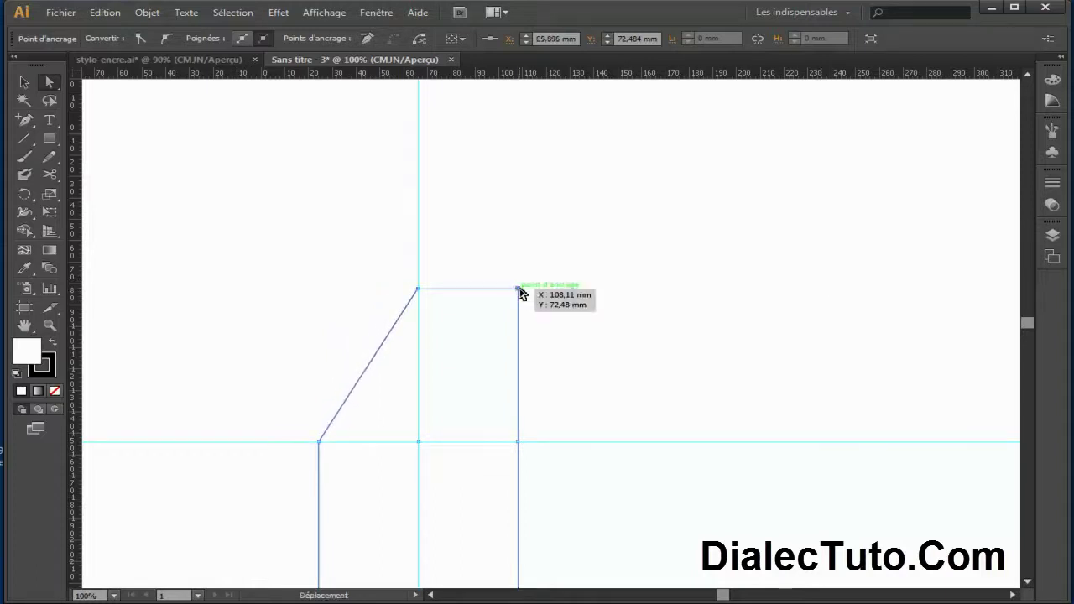
key(Left)
key(Left)
key(Left)
key(Left)
key(Left)
key(Left)
key(Left)
key(Left)
key(Left)
key(Left)
key(Left)
key(Left)
key(Left)
key(Left)
key(Left)
key(Left)
key(Left)
key(Left)
key(Left)
key(Left)
key(Left)
key(Left)
key(Left)
key(Left)
key(Left)
key(Left)
key(Left)
key(Left)
key(Left)
key(Left)
key(Left)
key(Left)
key(Left)
key(Left)
key(Left)
key(Left)
key(Left)
key(Left)
key(Left)
key(Left)
drag(499, 425, 492, 329)
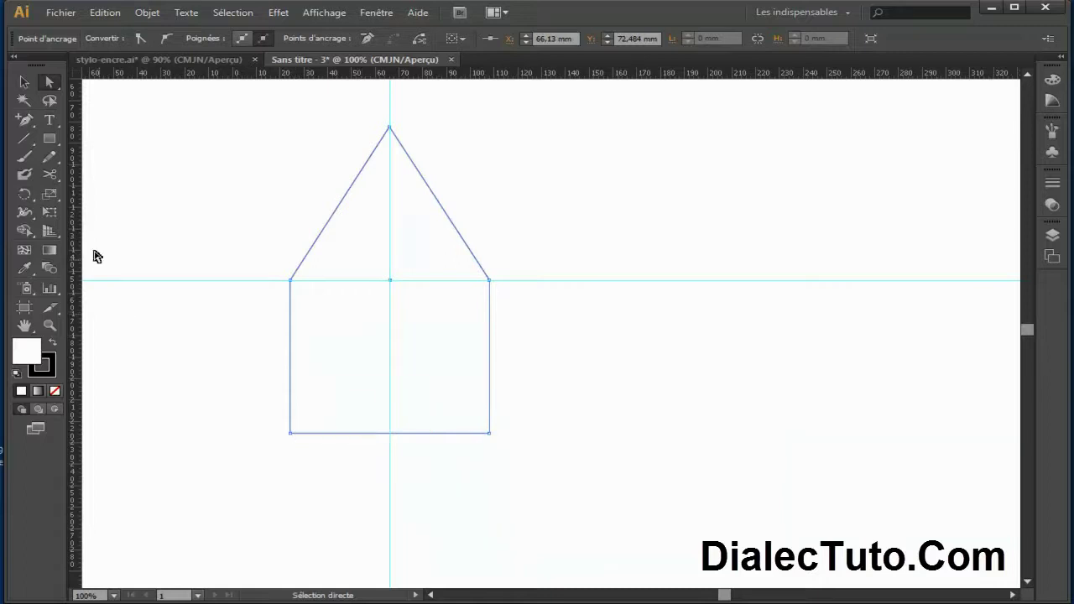
click(48, 140)
Draw a brown helper rectangle over the outline's lower half, centred on the vertical guide
drag(326, 354, 439, 508)
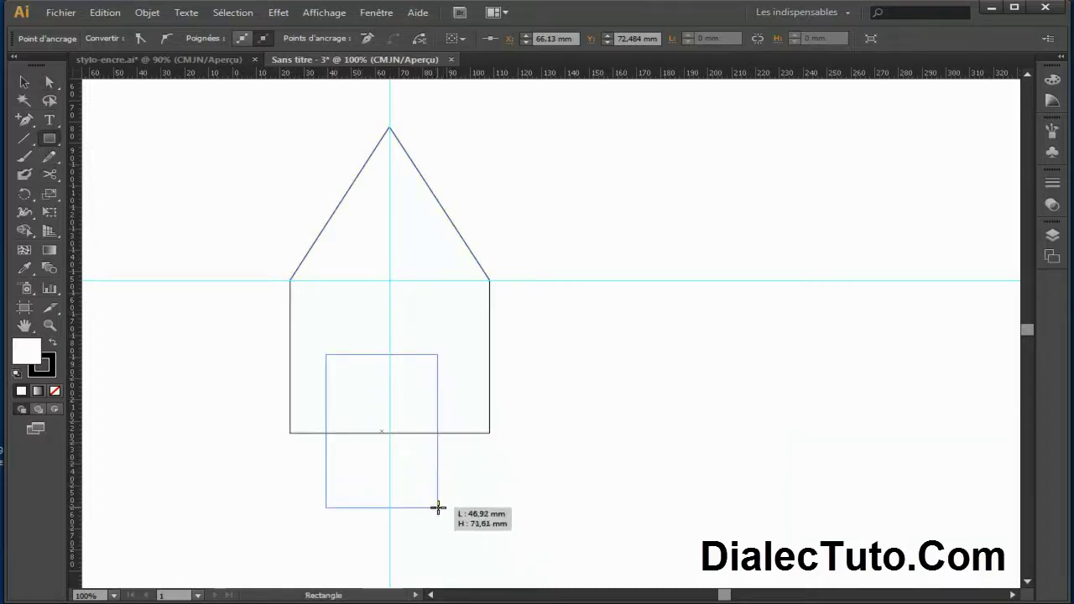
click(108, 39)
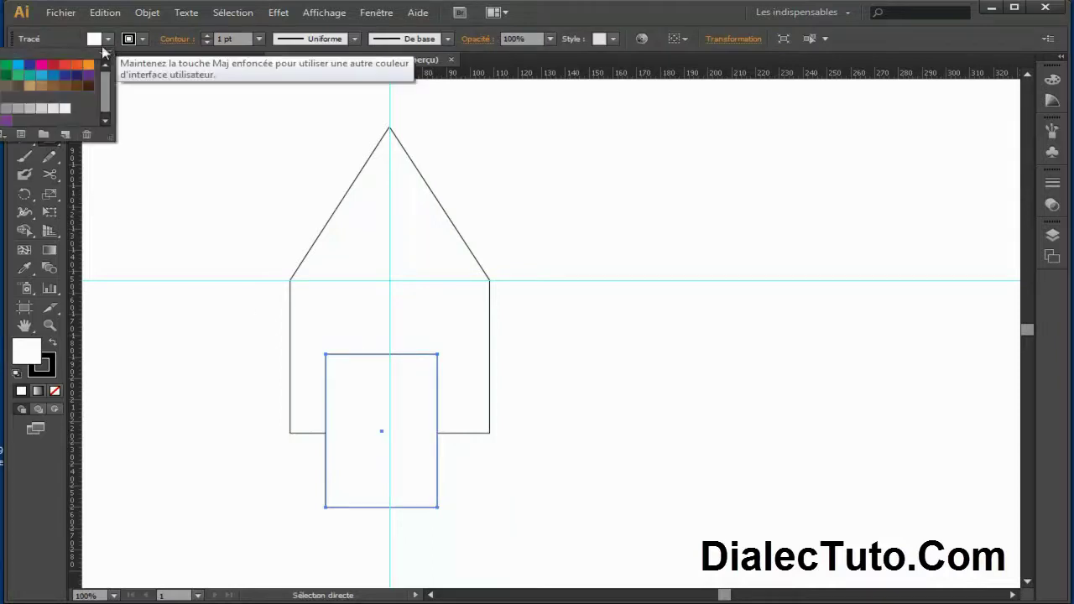
click(42, 86)
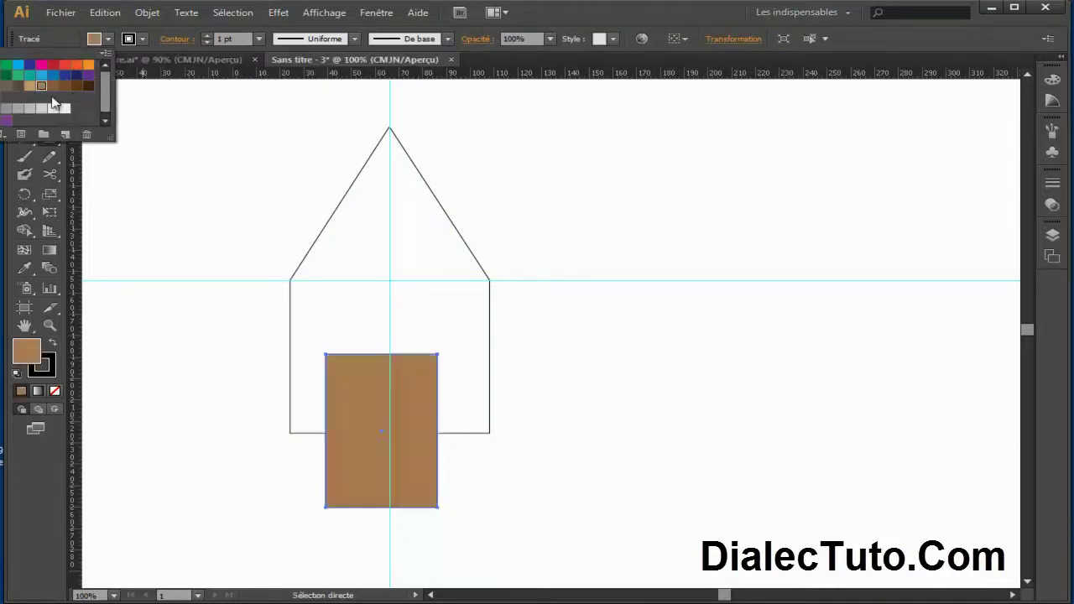
click(613, 20)
click(24, 82)
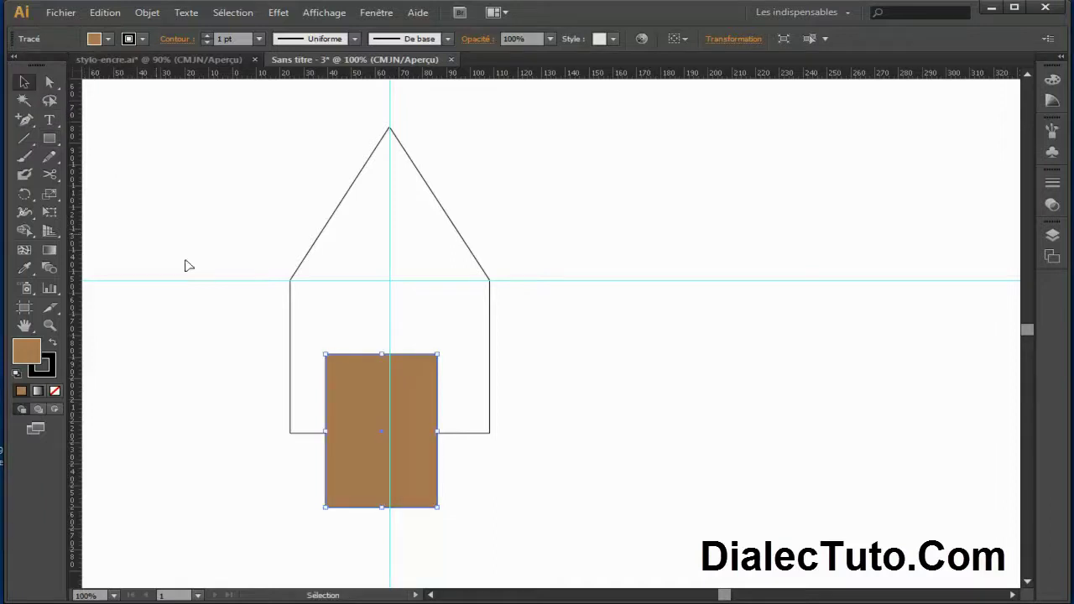
key(ctrl+plus)
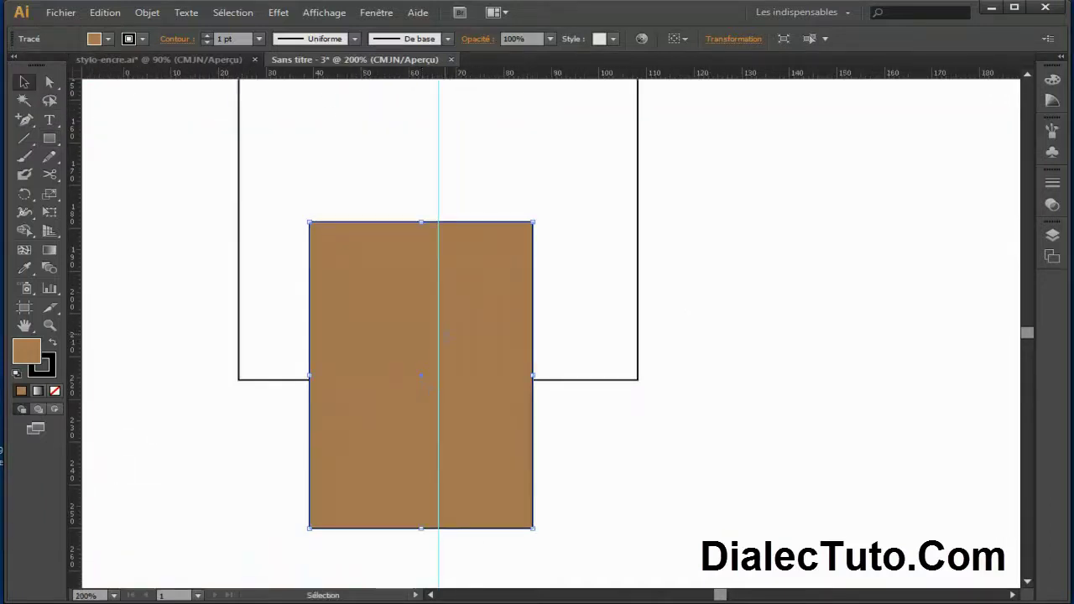
drag(487, 443, 501, 445)
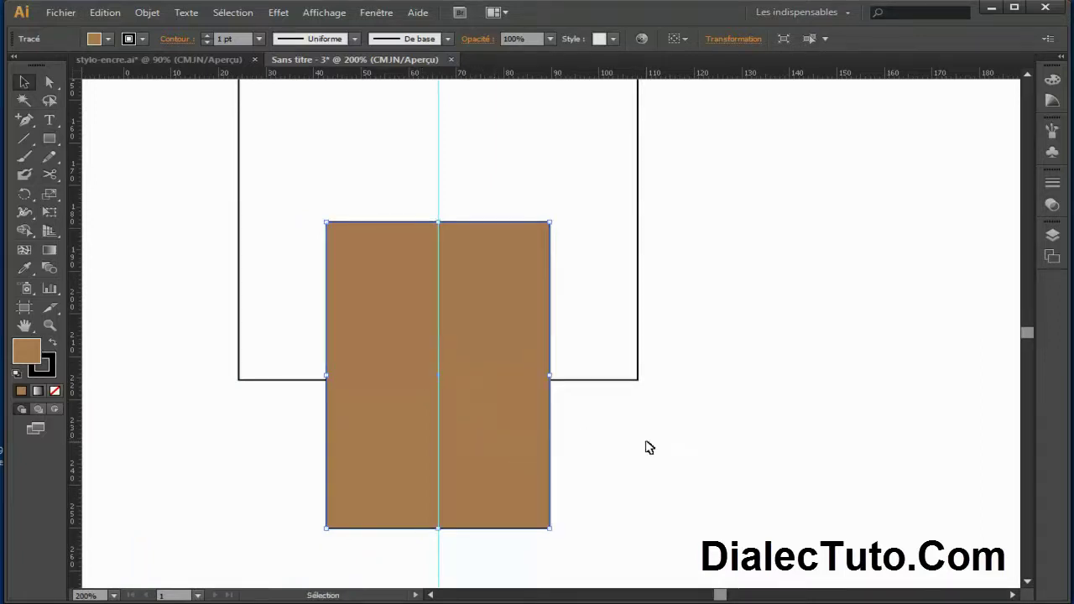
Move the outline's bottom-left and bottom-right corners inward to the brown rectangle's edges
click(262, 380)
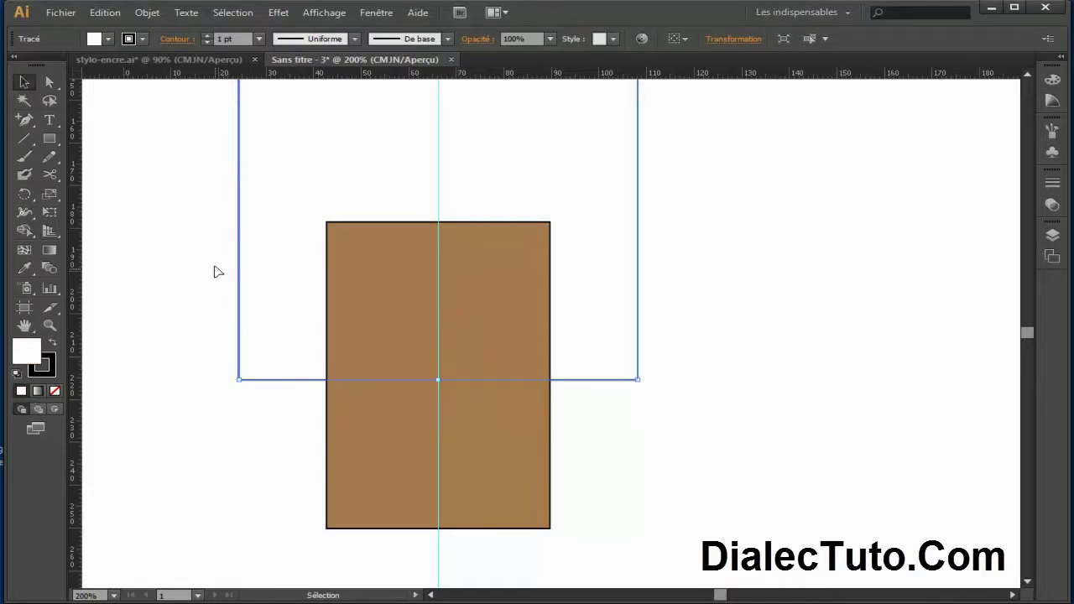
click(50, 82)
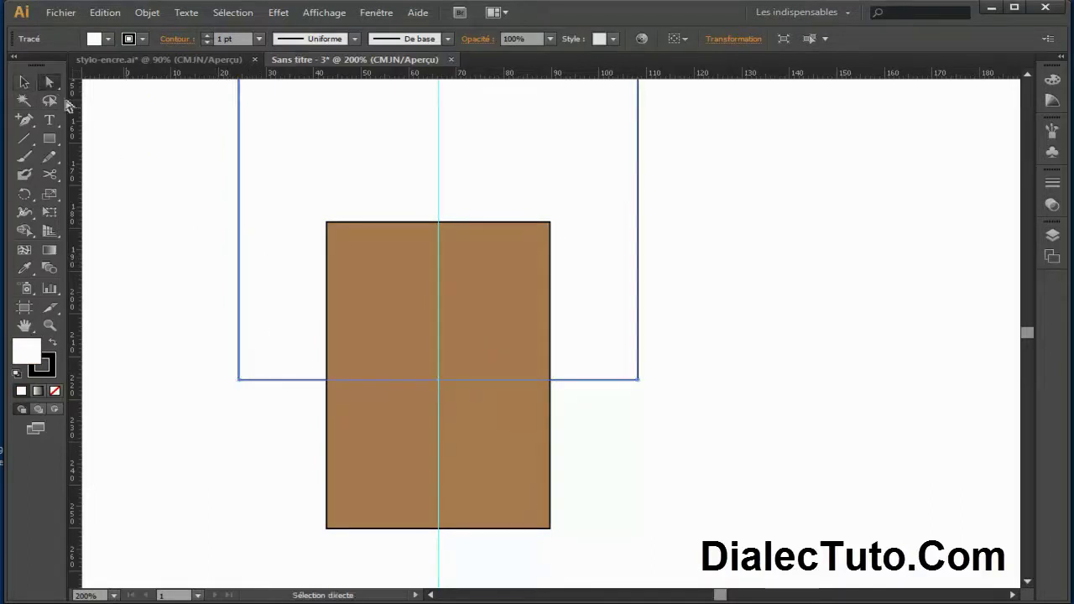
click(240, 381)
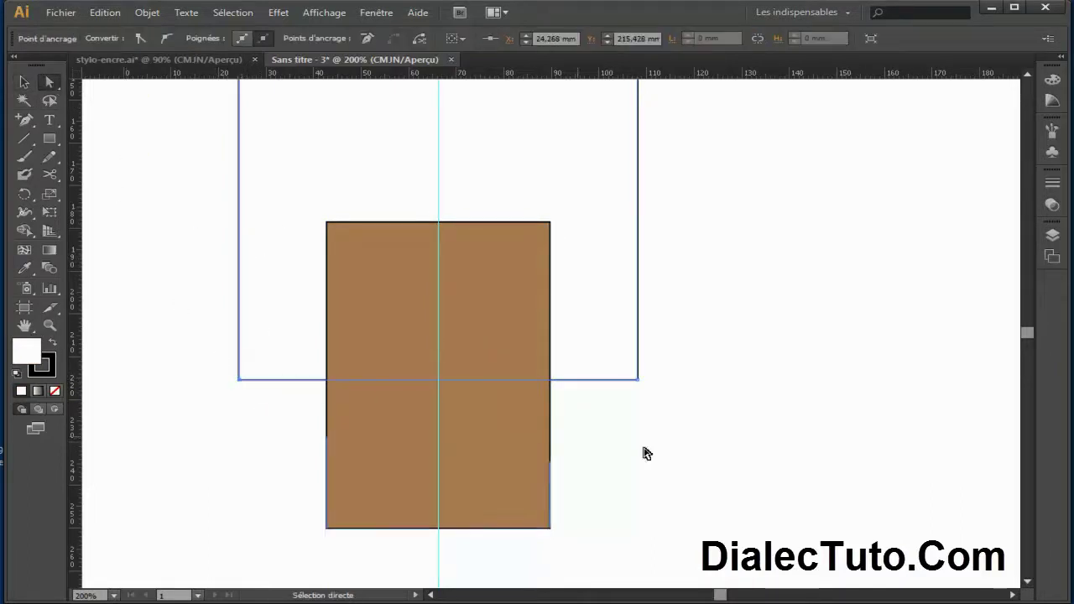
key(Right)
key(Right)
key(Right)
key(Right)
key(Right)
key(Right)
key(Right)
key(Right)
key(Right)
key(Right)
key(Right)
key(Right)
key(Right)
key(Right)
key(Right)
key(Right)
key(Right)
key(Right)
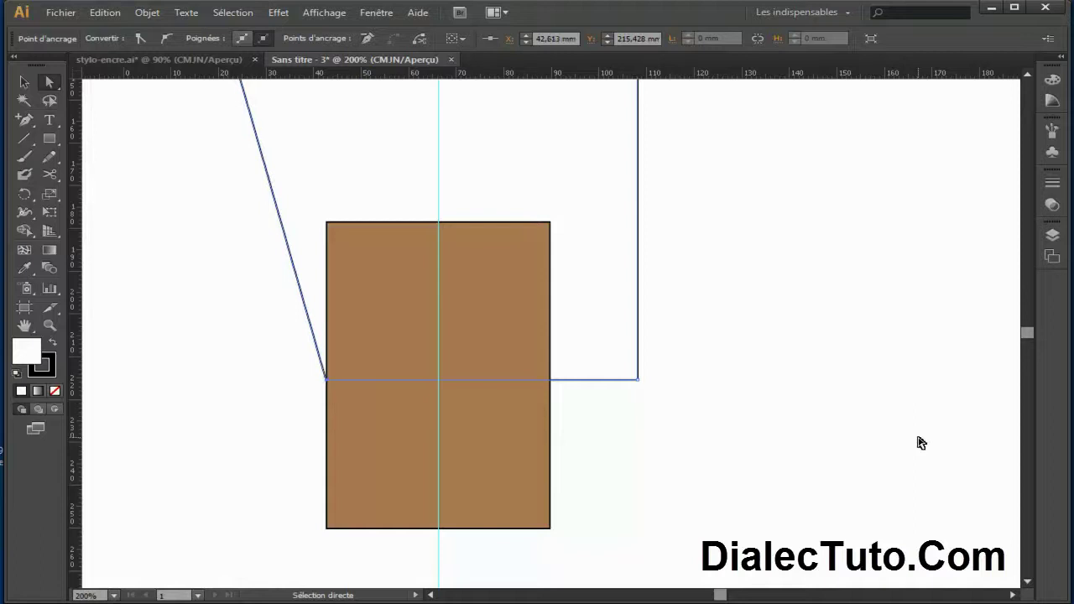
click(638, 379)
key(Left)
key(Left)
key(Left)
key(Left)
key(Left)
key(Left)
key(Left)
key(Left)
key(Left)
key(Left)
key(Left)
key(Left)
key(Left)
key(Left)
key(Left)
key(Left)
key(Left)
key(Left)
key(Left)
key(Left)
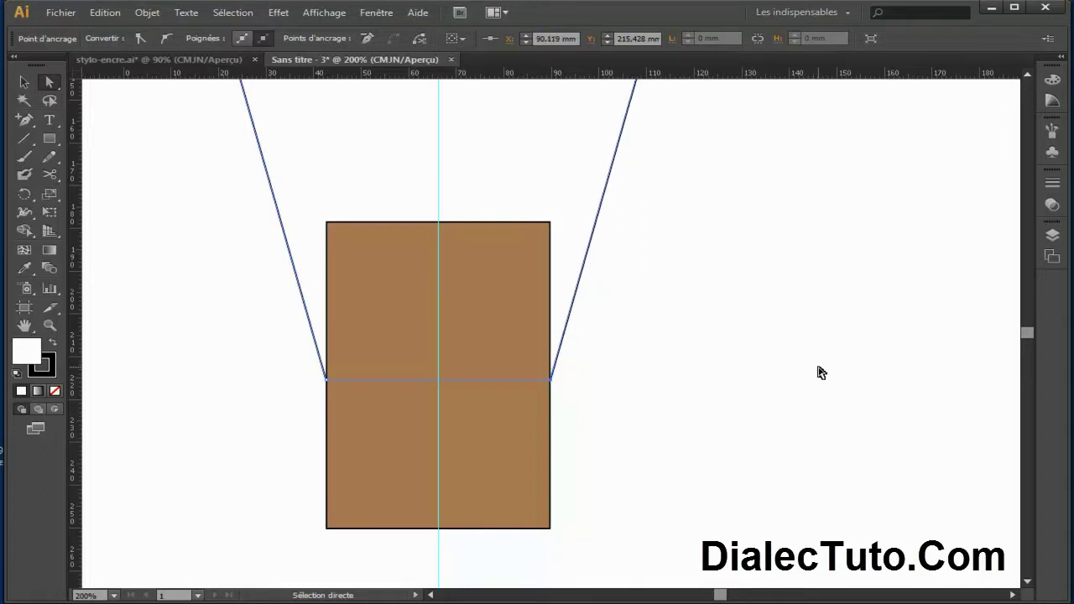
Delete the brown helper rectangle and select the remaining pentagon outline
click(576, 328)
click(537, 327)
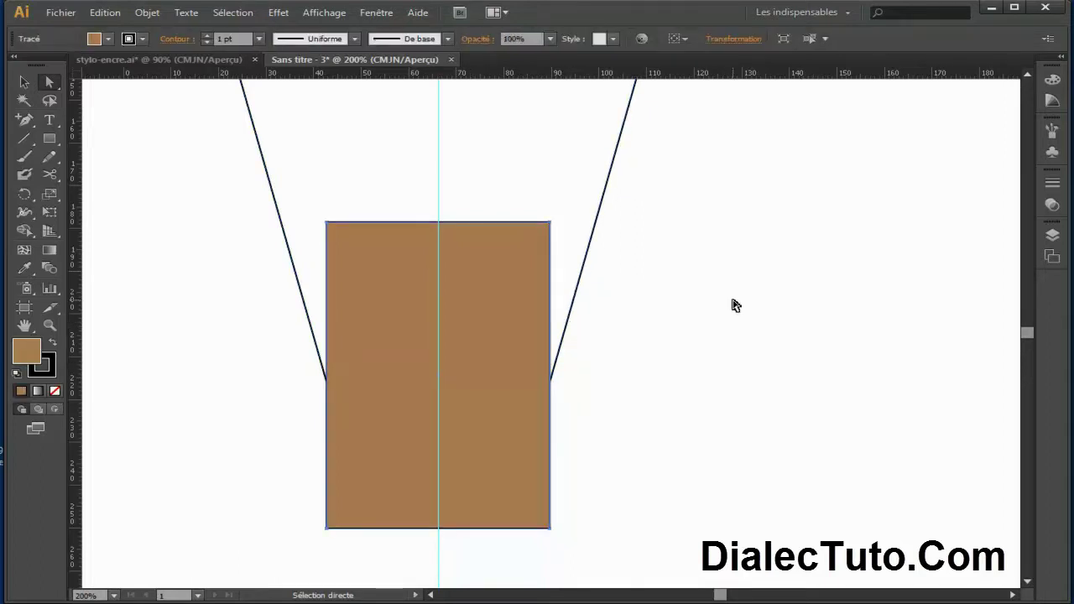
key(Delete)
key(ctrl+a)
scroll(537, 294, up, 3)
scroll(578, 308, up, 2)
scroll(577, 309, up, 1)
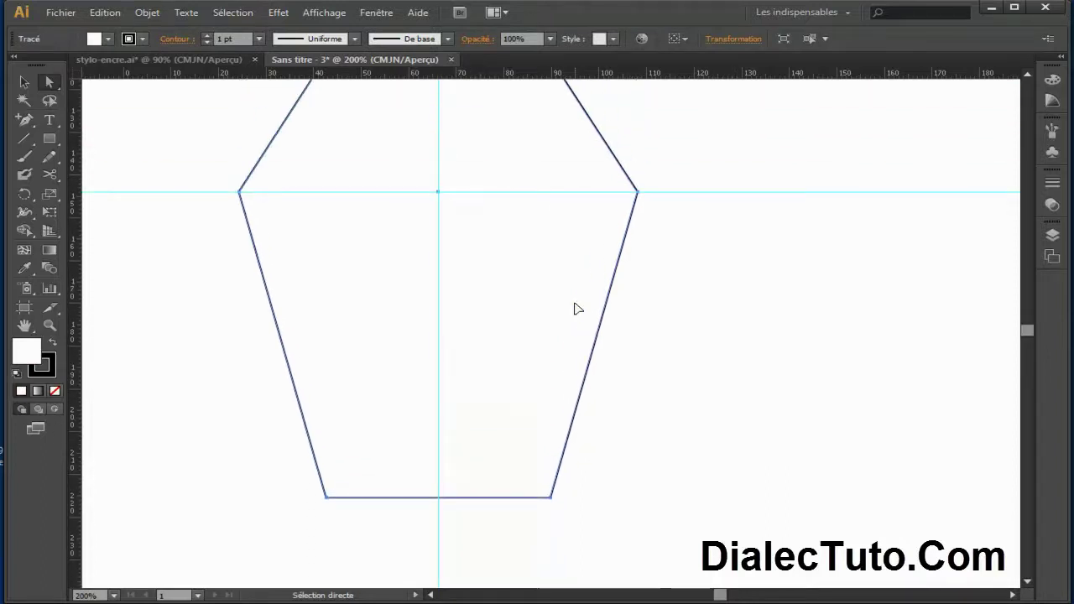
Convert the pentagon's left and right corner anchors to smooth points for curved shoulders
key(ctrl+minus)
scroll(538, 307, up, 5)
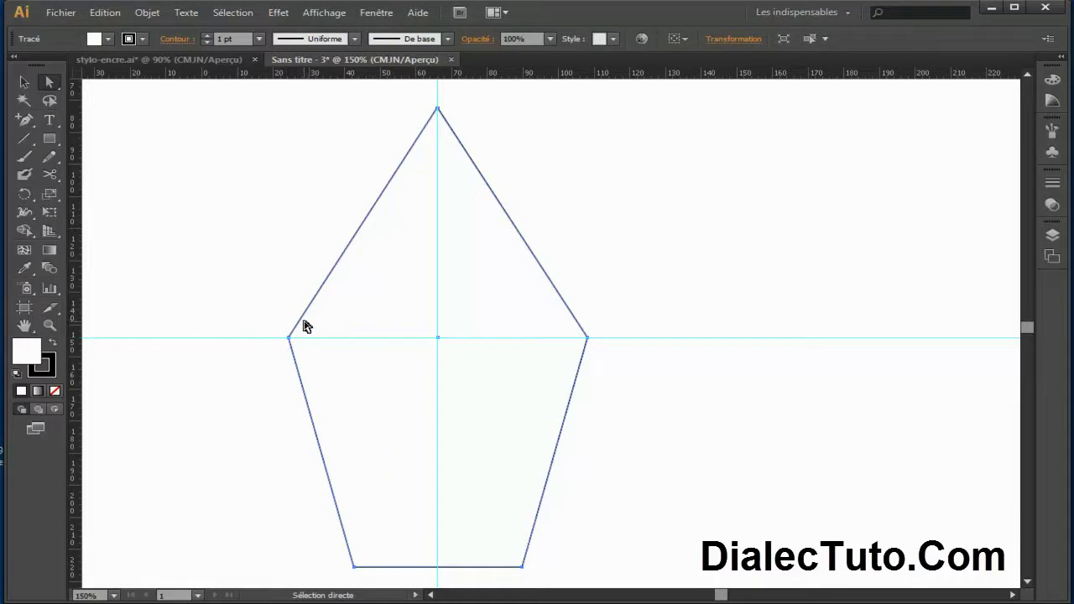
click(589, 339)
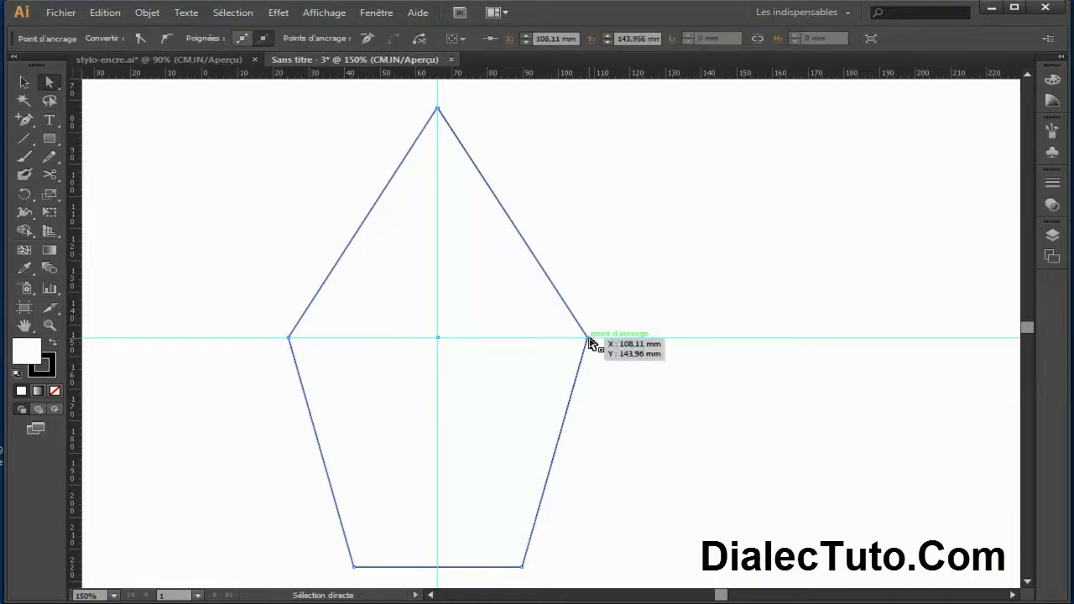
click(173, 44)
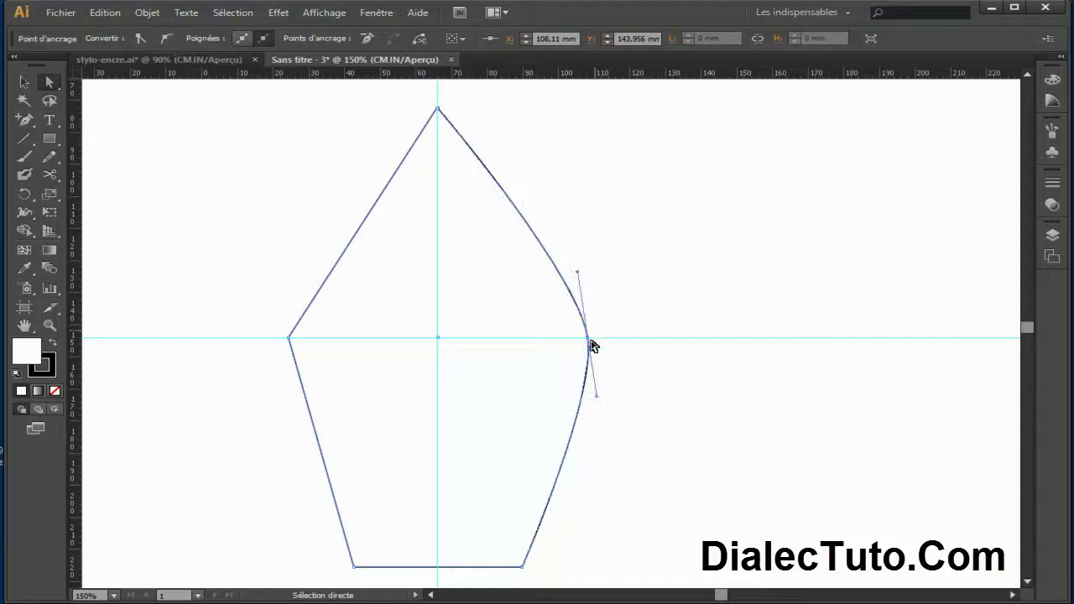
click(291, 338)
click(164, 42)
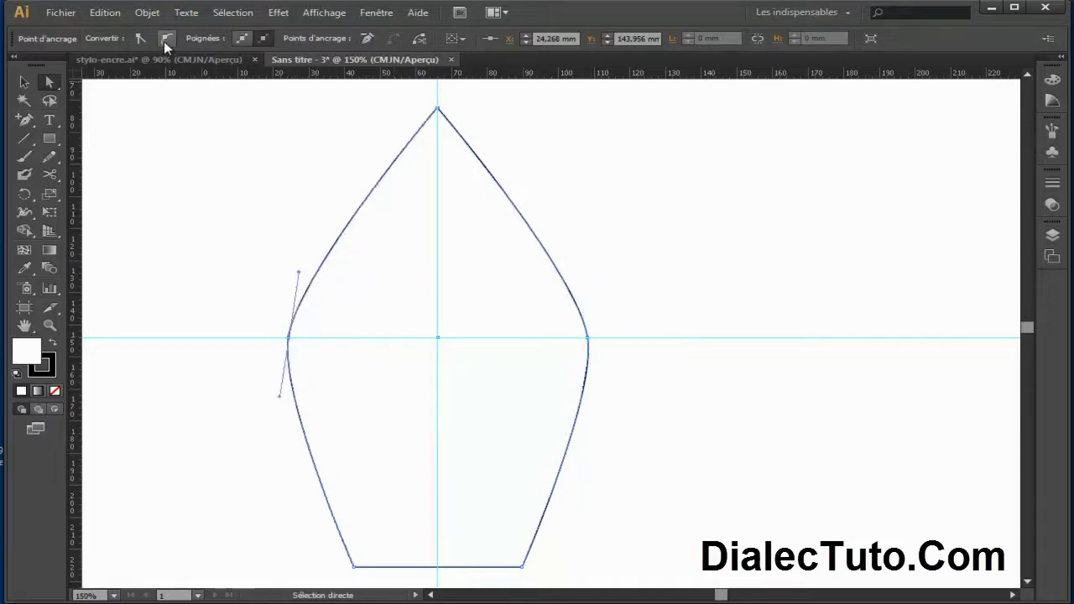
click(750, 459)
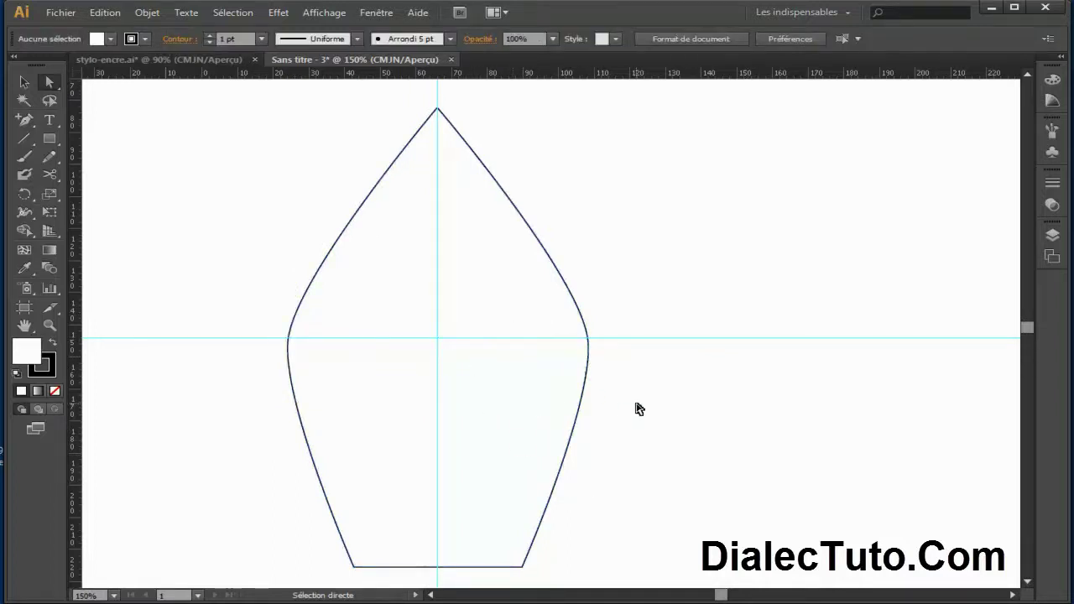
click(24, 80)
click(487, 280)
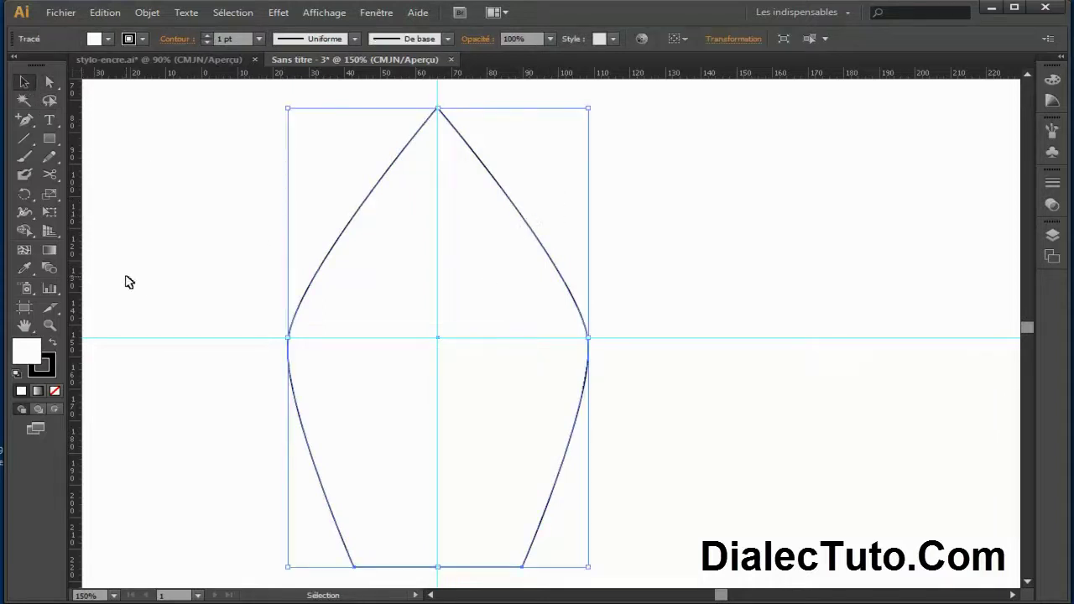
Apply a linear gradient fill to the nib shape, with the Gradient and Swatches panels open
double_click(50, 249)
drag(640, 123, 802, 106)
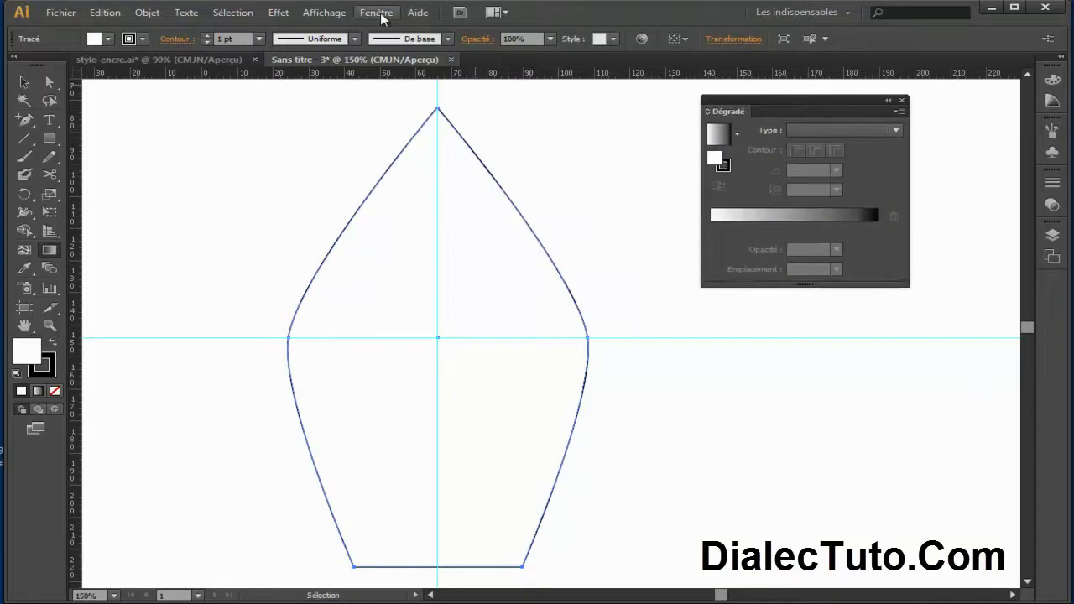
click(380, 14)
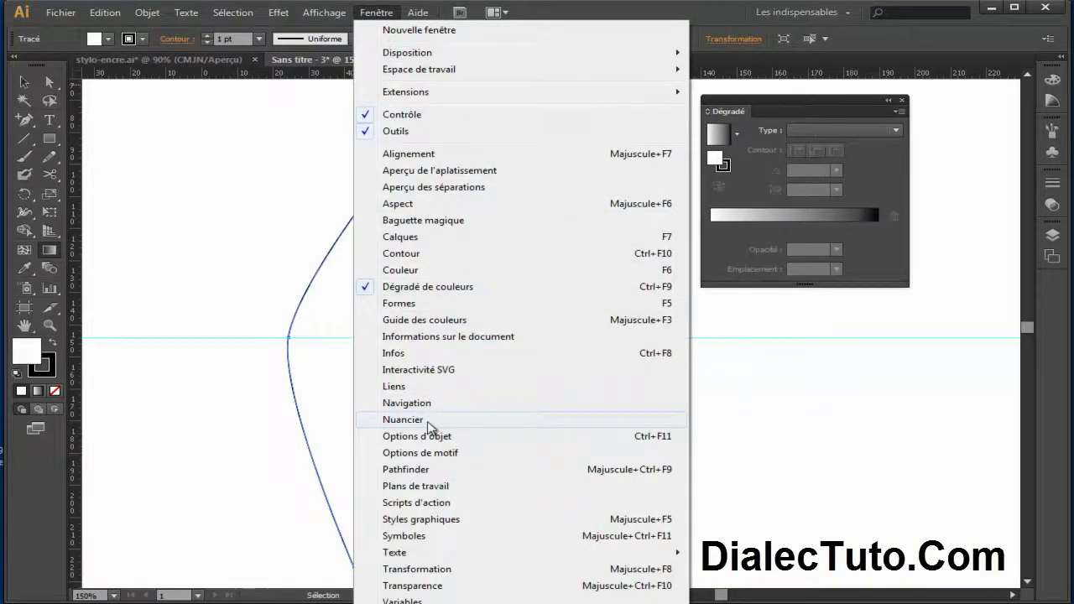
click(427, 420)
drag(897, 338, 842, 349)
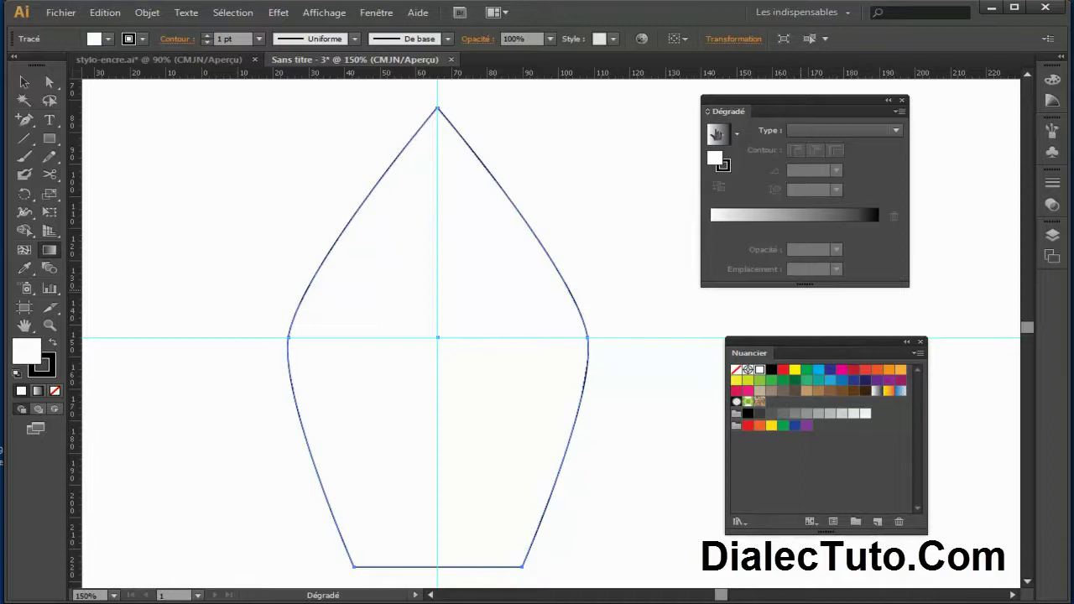
click(718, 134)
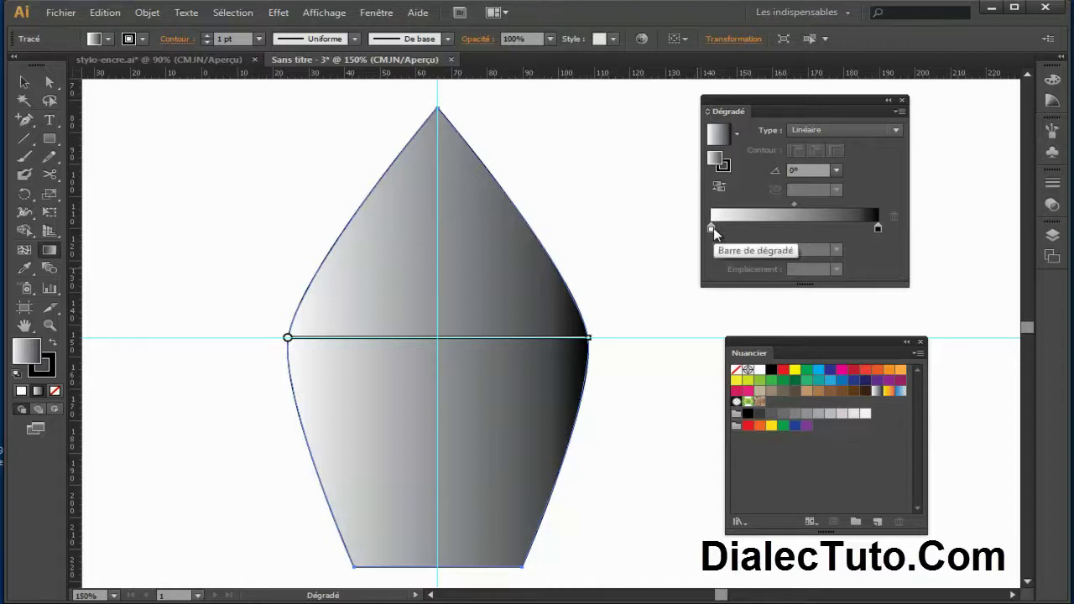
Set the gradient's dark end stop to the 50% grey swatch
click(878, 229)
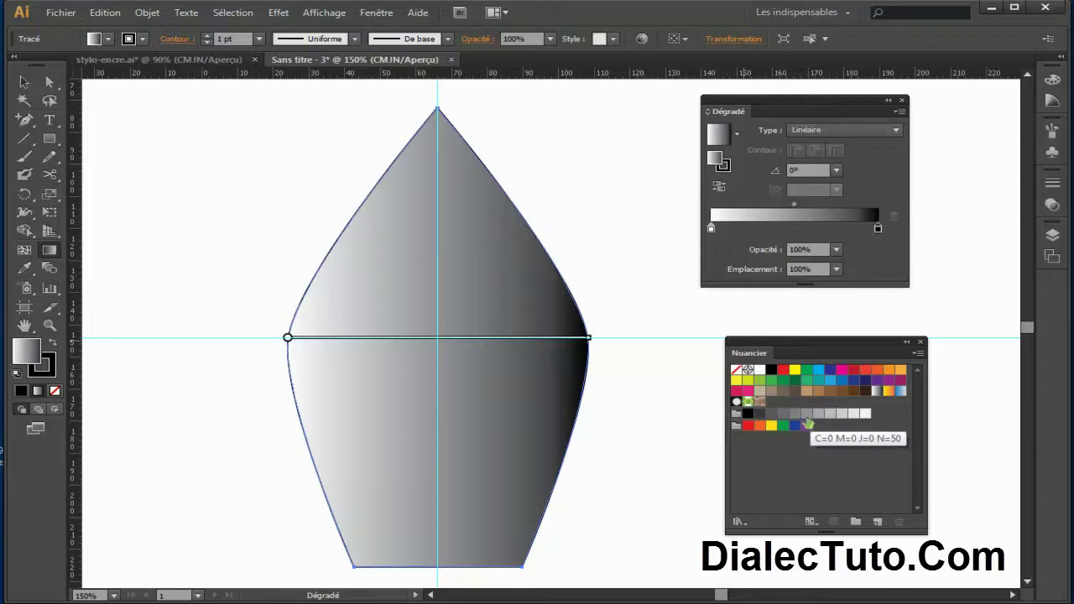
click(808, 416)
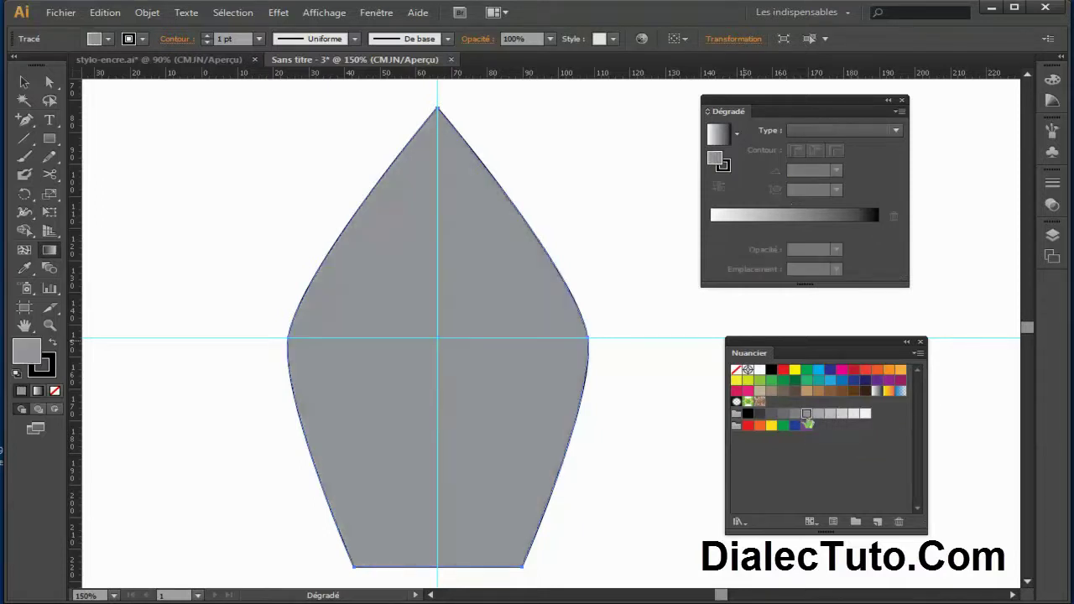
click(105, 13)
click(112, 27)
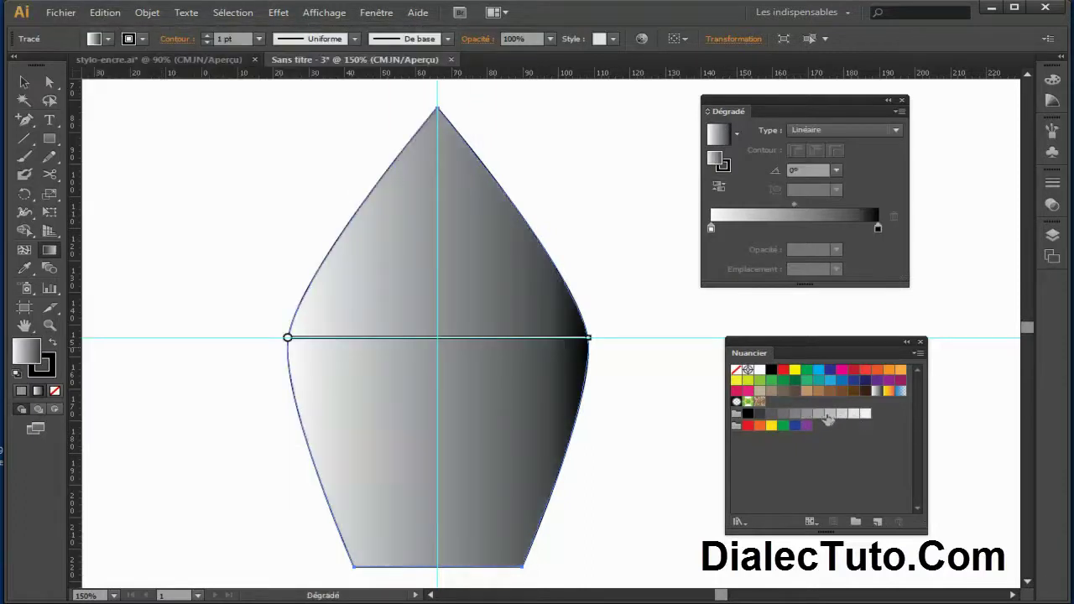
click(806, 414)
drag(806, 414, 877, 228)
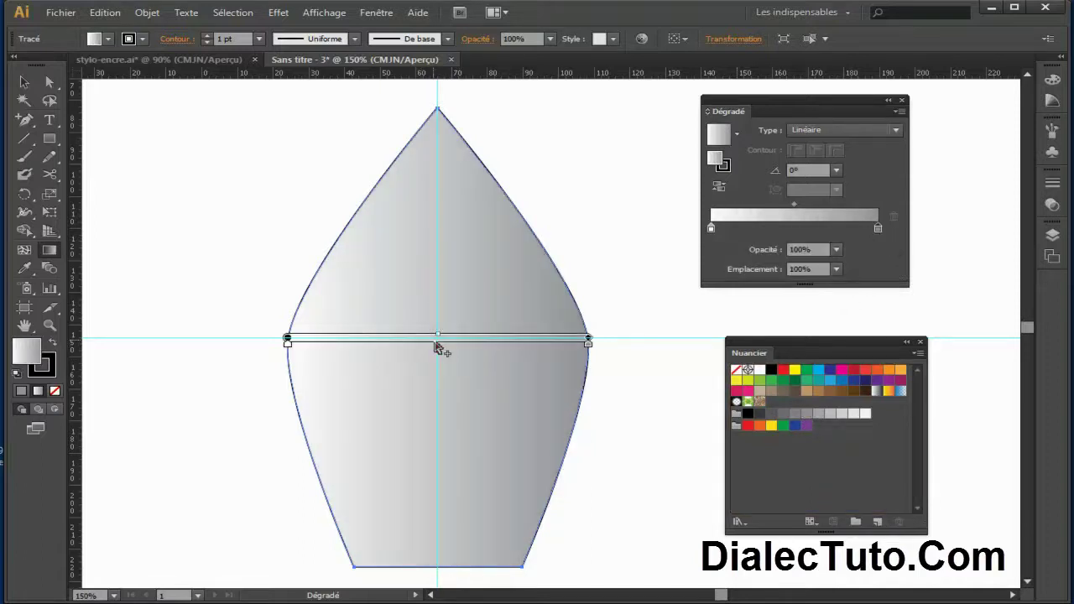
Run the gradient diagonally across the nib from top-left to bottom-right
mouse_move(307, 196)
mouse_down()
mouse_move(525, 467)
mouse_move(560, 545)
mouse_up()
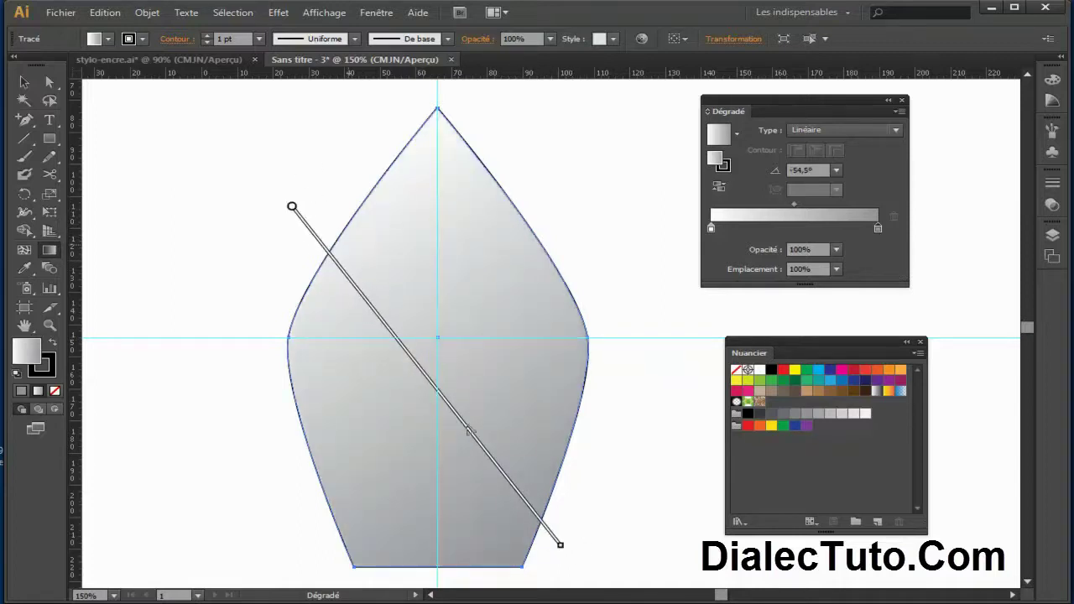
scroll(470, 430, down, 1)
drag(360, 255, 544, 546)
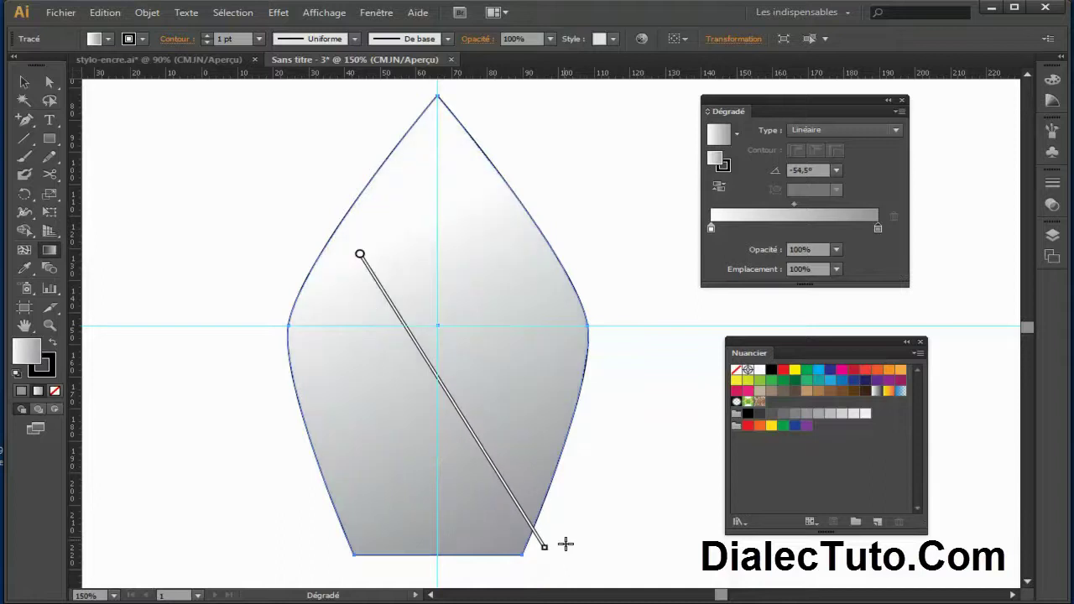
Colour the nib outline 50% grey, then select the nib in the stylo-encre.ai document
click(24, 83)
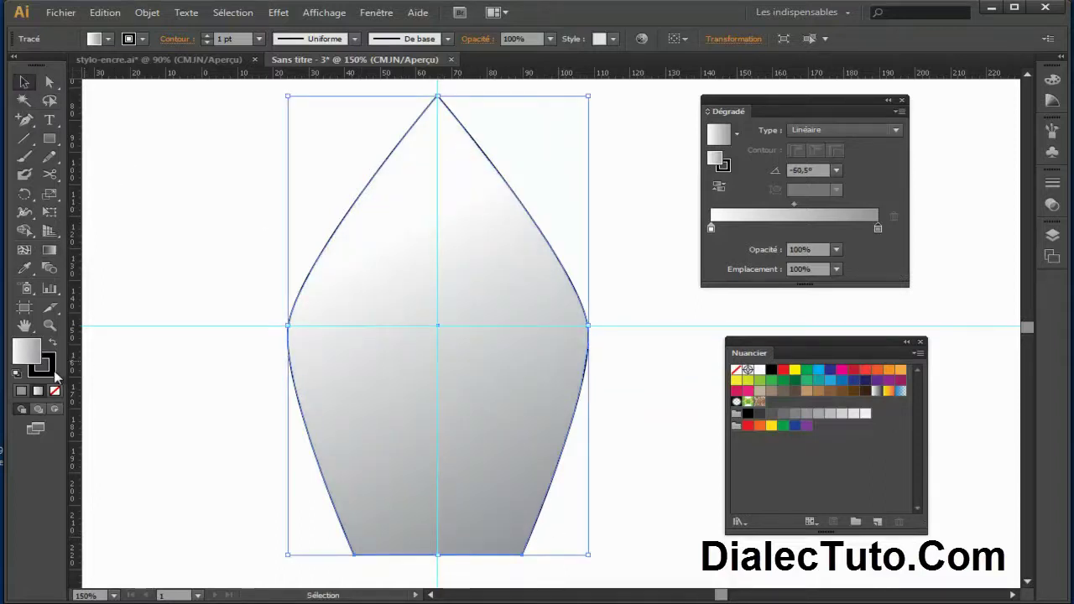
click(52, 372)
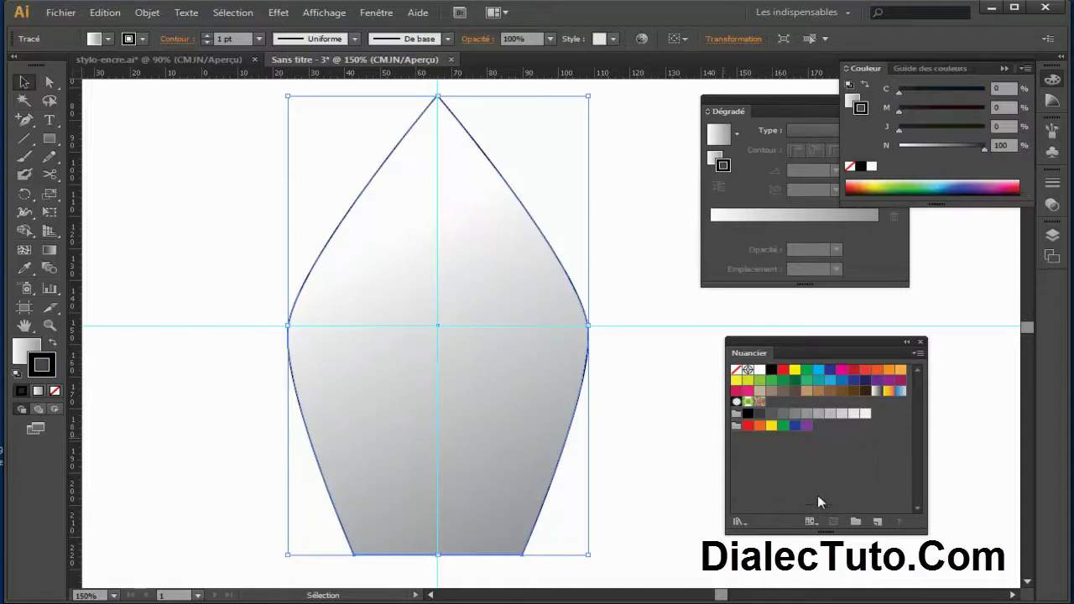
click(807, 415)
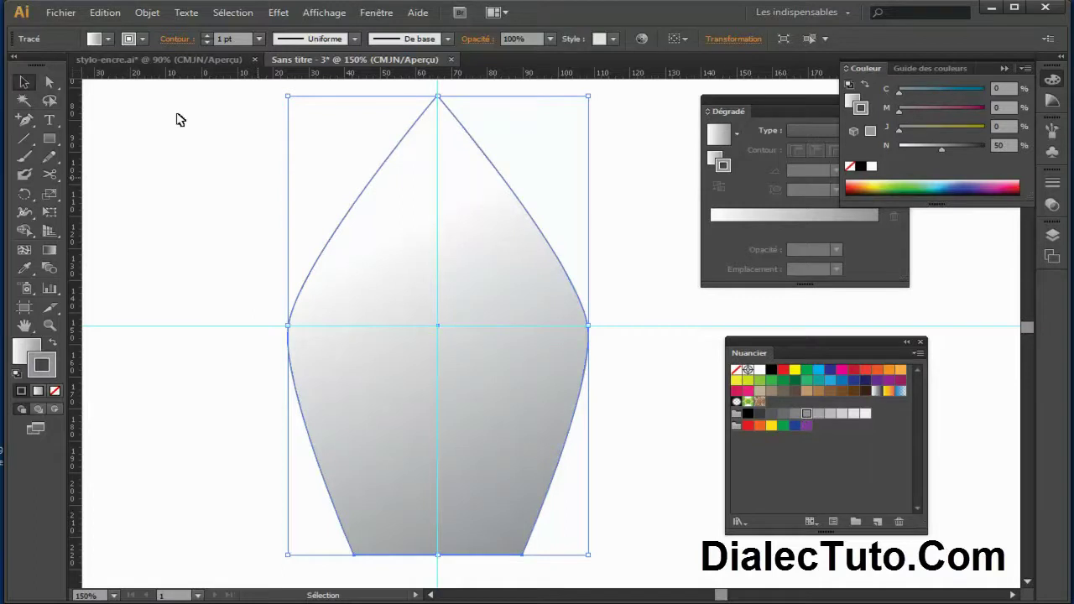
click(622, 226)
click(1006, 68)
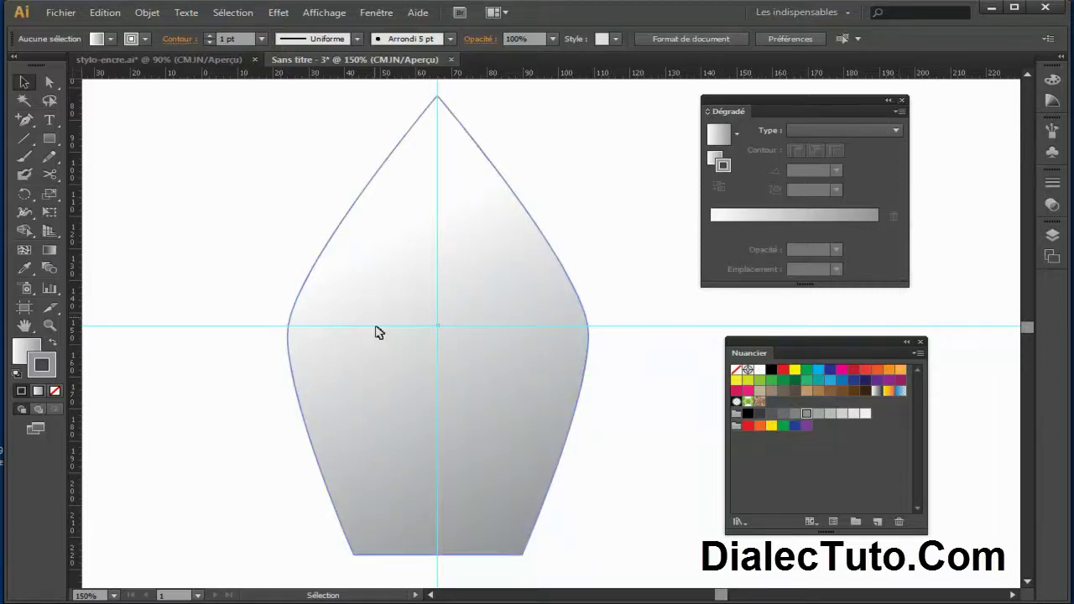
click(211, 59)
click(328, 283)
Rearrange the nib shapes in stylo-encre.ai, placing a duplicate beside the original
drag(336, 268, 587, 255)
drag(360, 269, 254, 258)
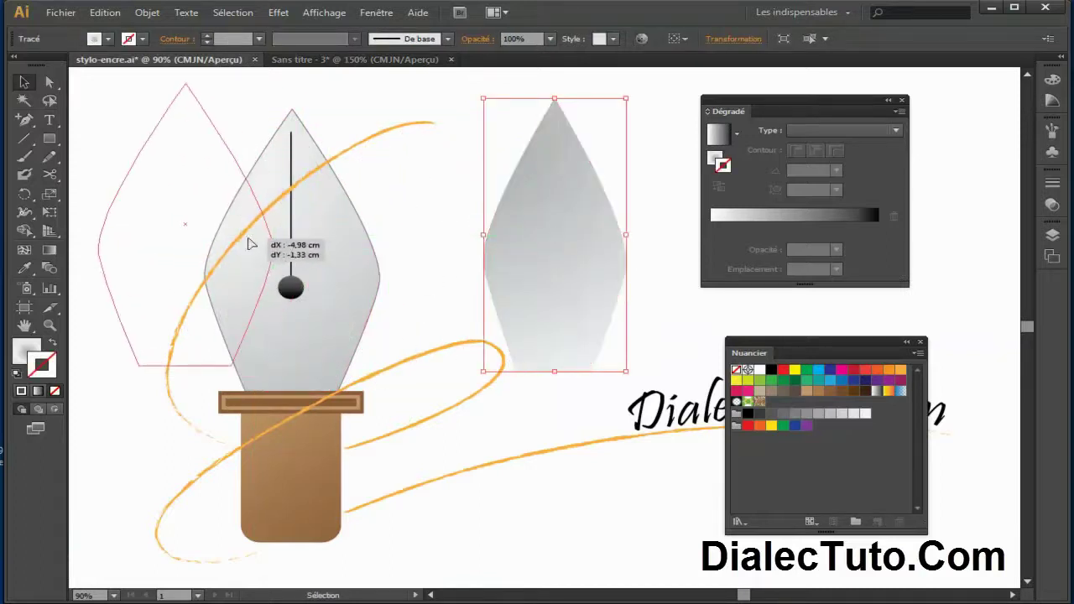
drag(566, 257, 473, 254)
Copy the gradient nib in the untitled document and paste it in front
click(313, 65)
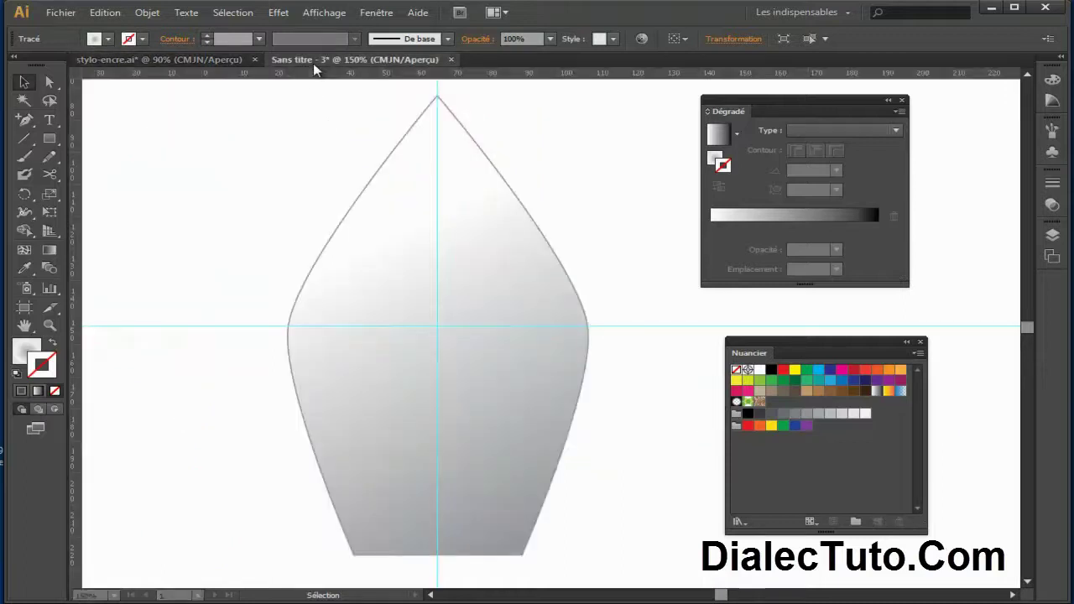
click(514, 258)
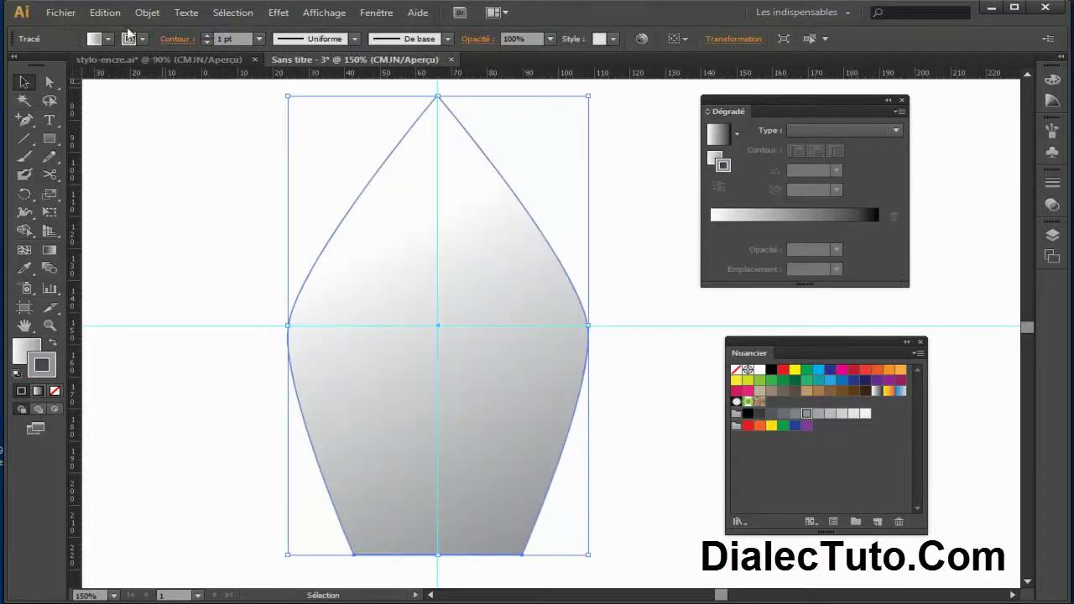
click(105, 11)
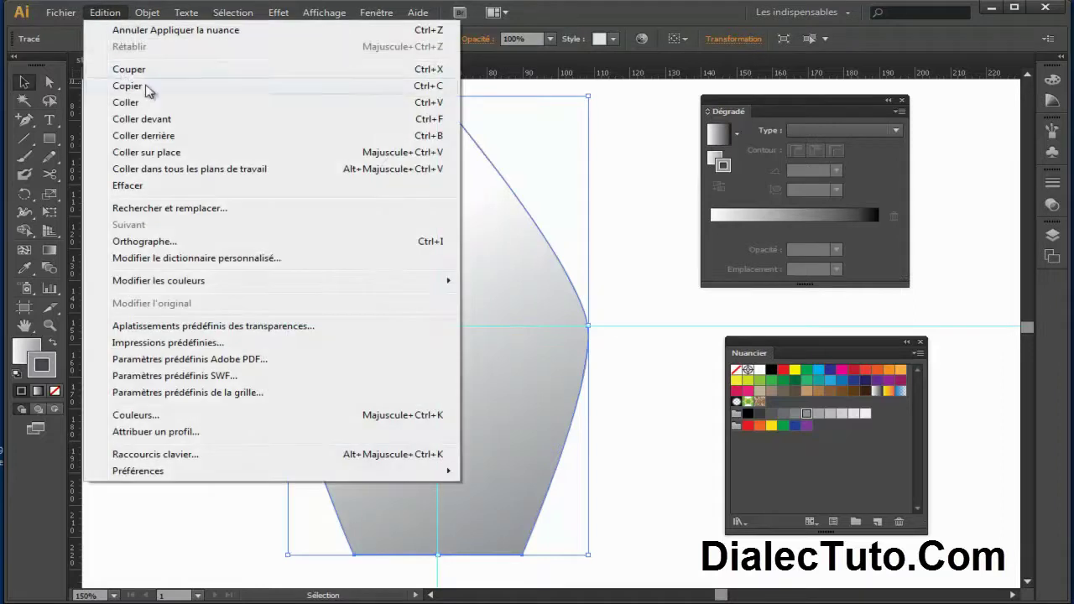
click(147, 88)
click(617, 191)
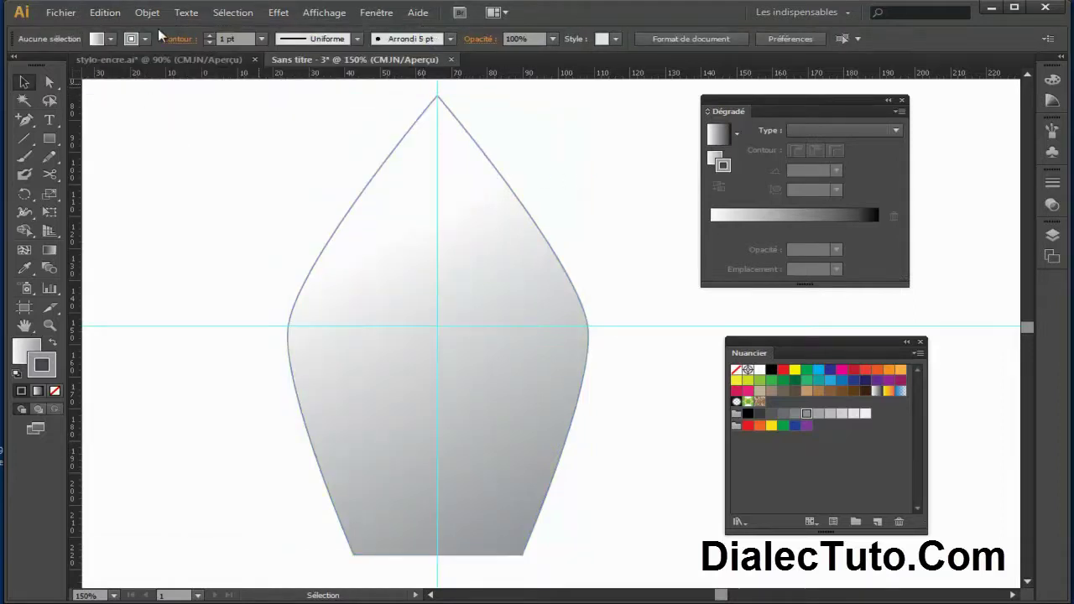
click(105, 12)
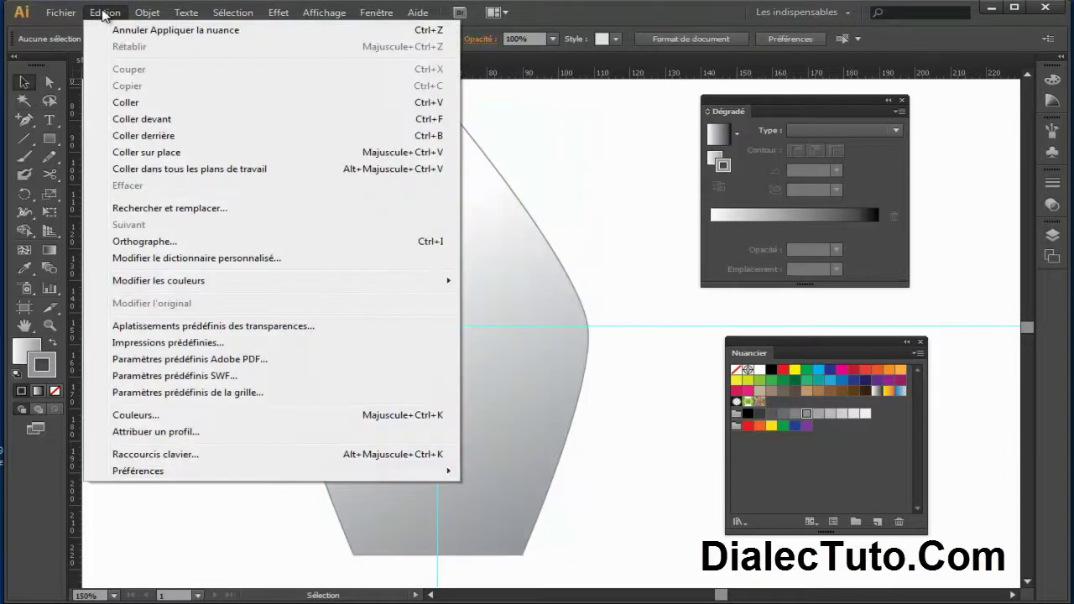
click(164, 123)
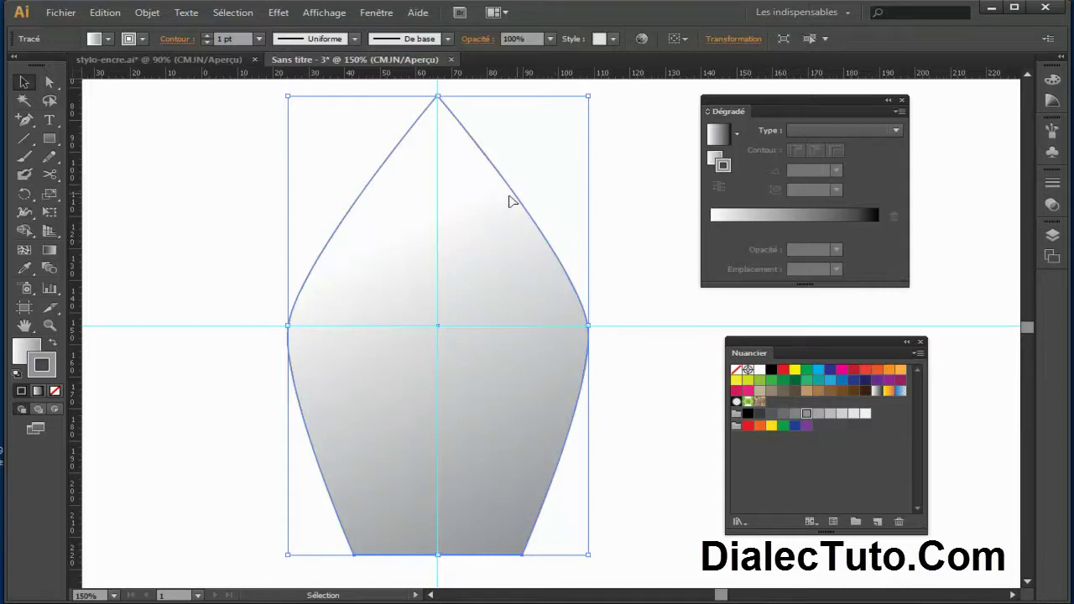
Shift the pasted copy right, then undo the move so it overlaps the original
drag(506, 246, 569, 246)
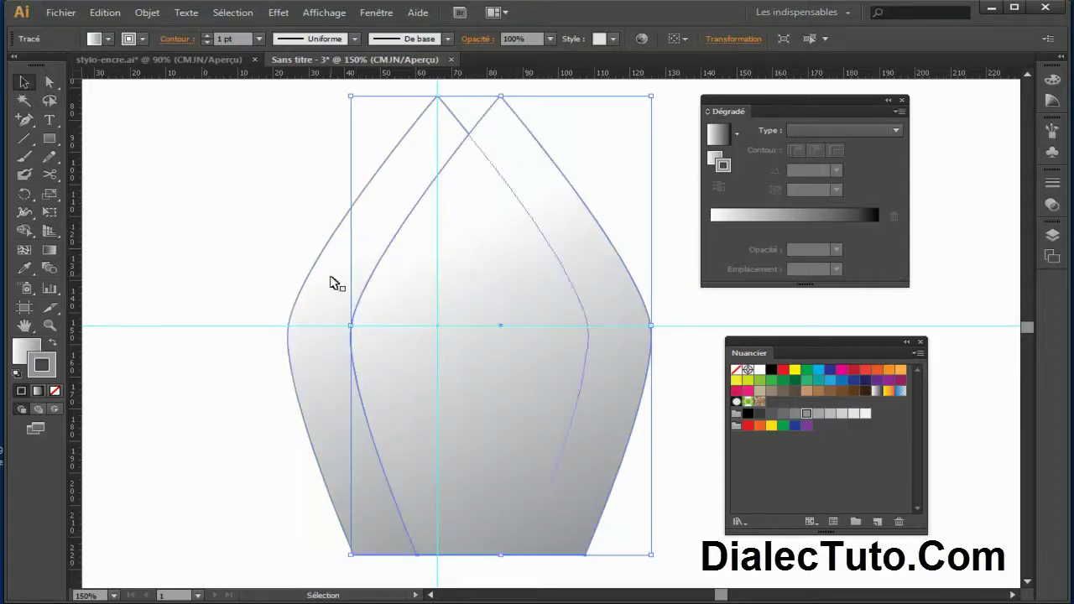
click(105, 11)
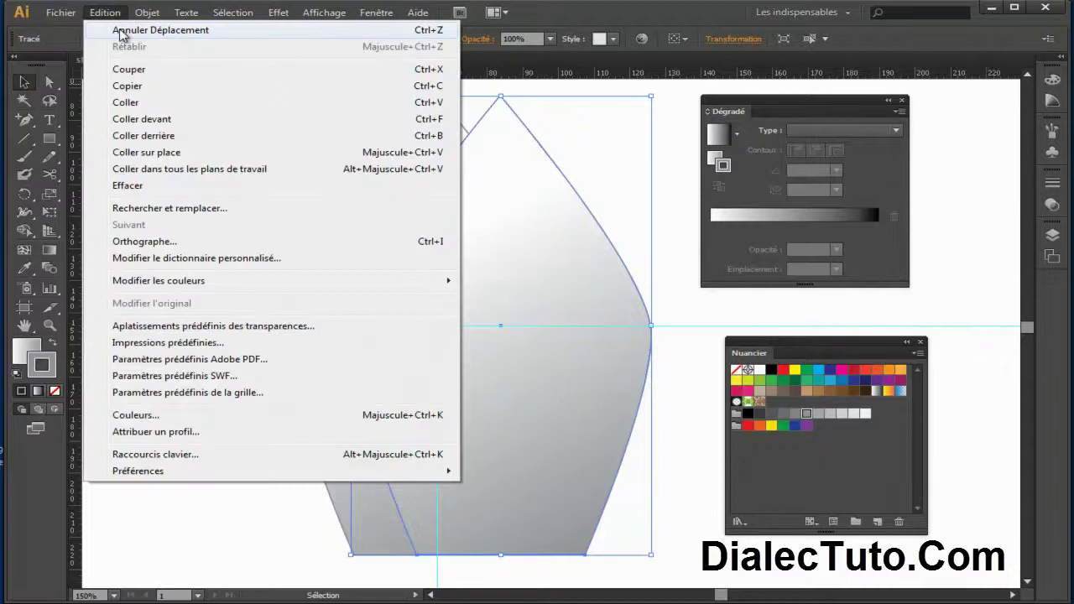
click(134, 26)
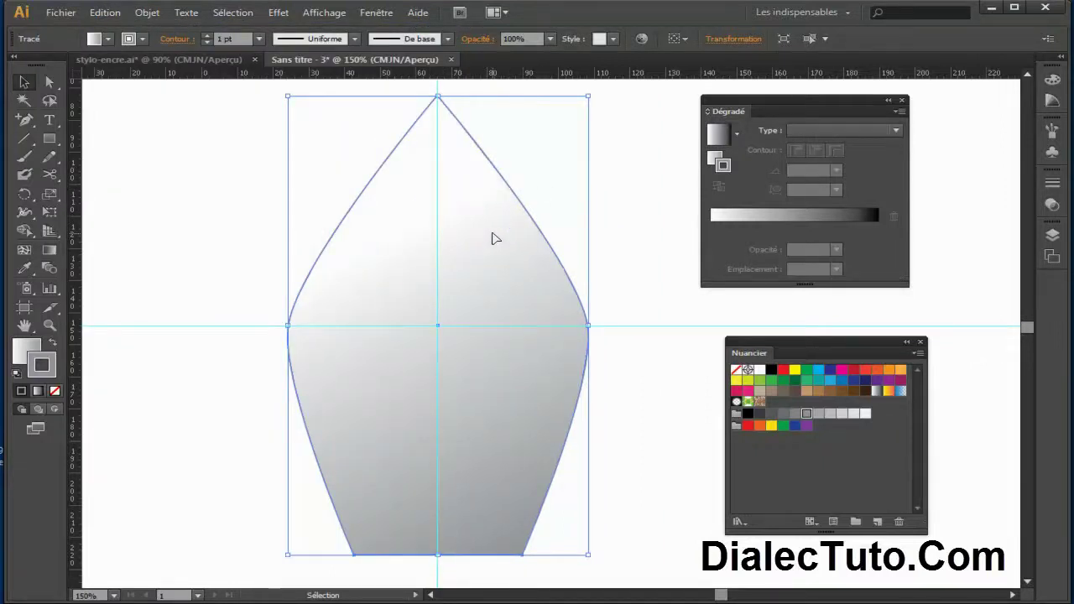
Shrink the nib copy, lower it inside the original, remove its outline, and apply a linear gradient
drag(590, 96, 565, 120)
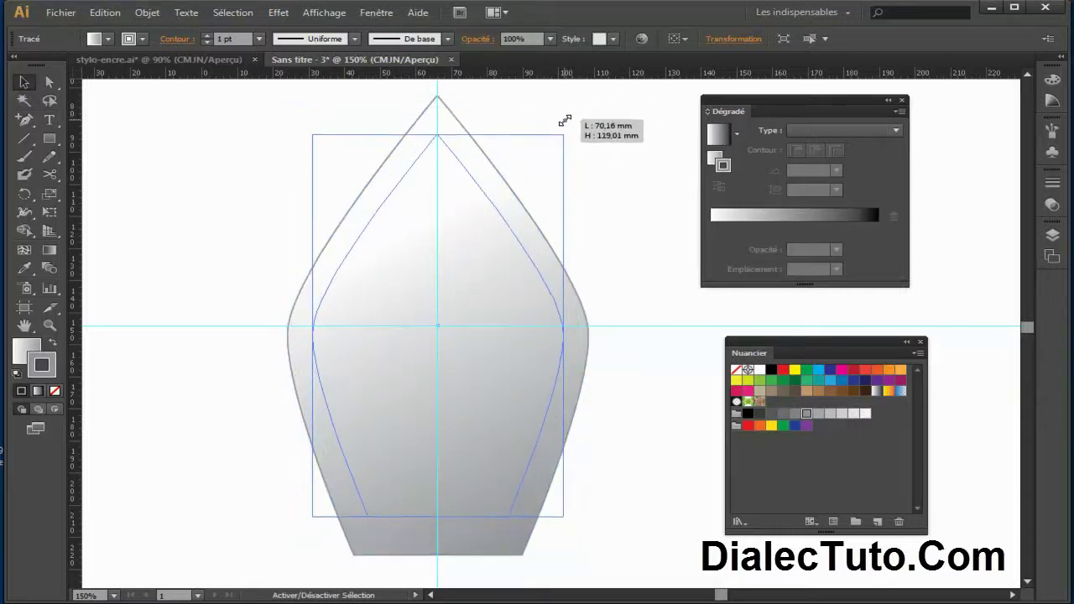
drag(500, 294, 495, 345)
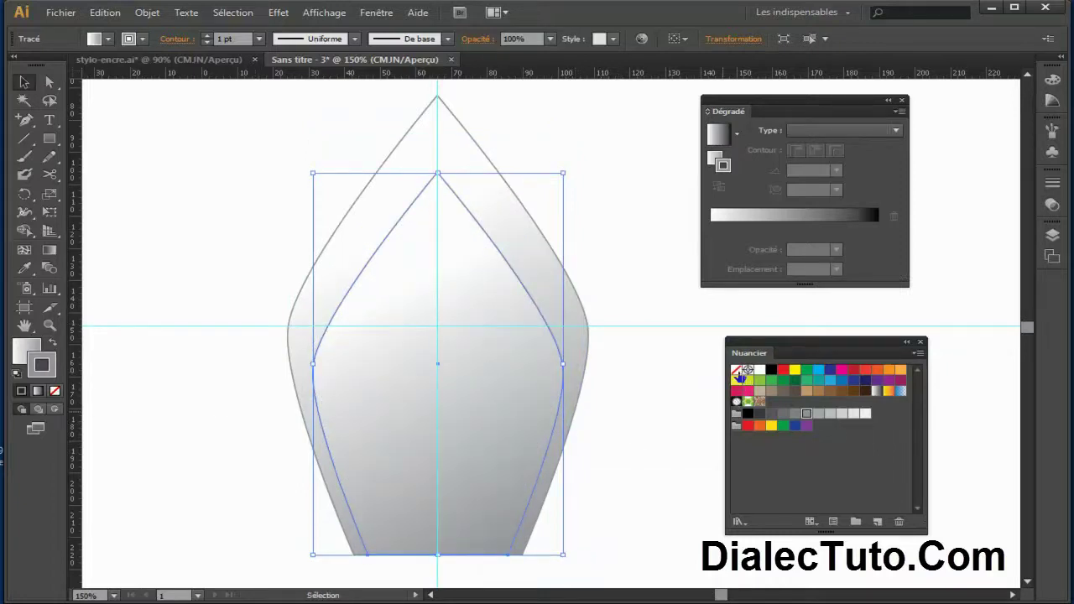
click(737, 370)
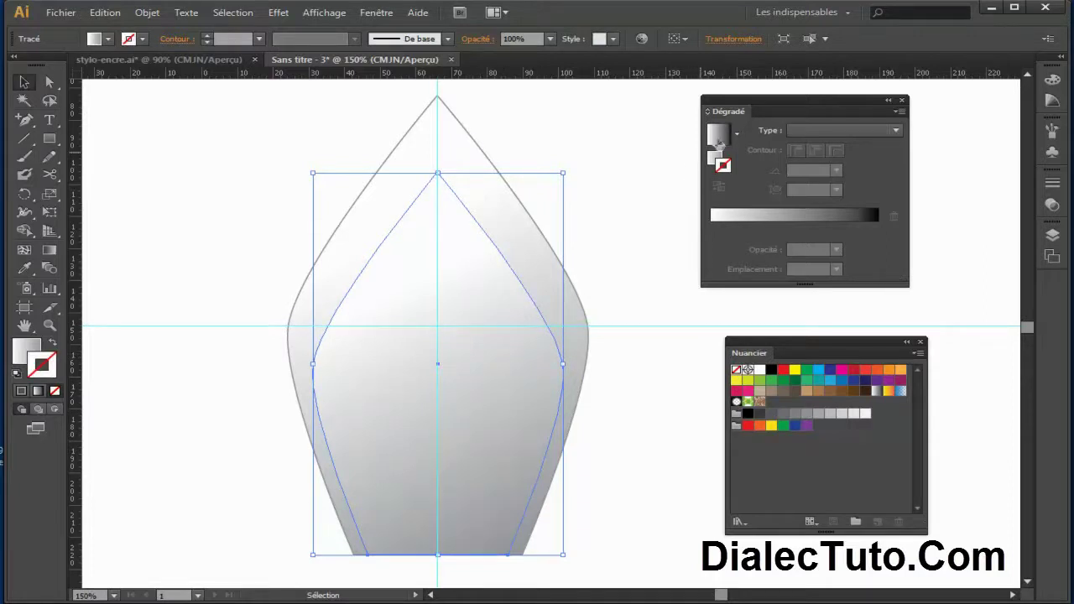
click(716, 137)
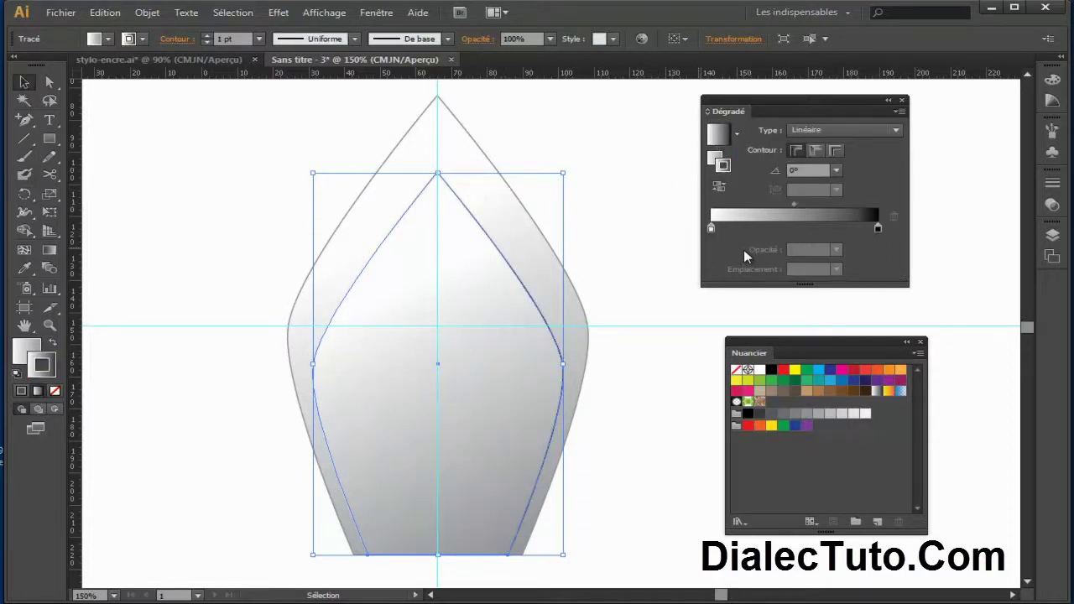
Set the inner nib's gradient stops to grey on the left and white on the right
click(878, 228)
click(711, 230)
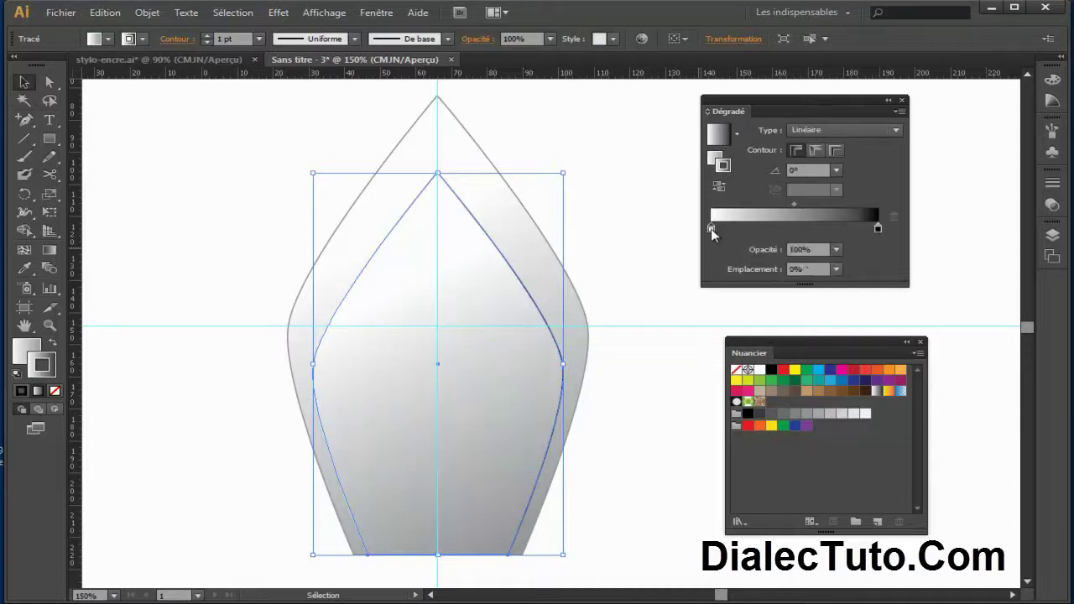
double_click(712, 229)
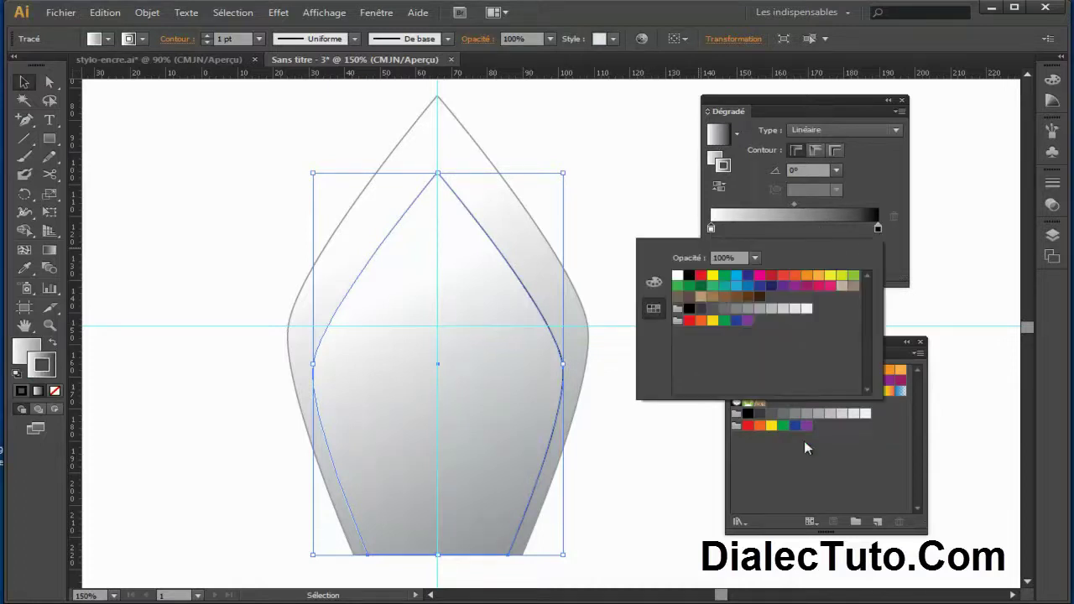
drag(843, 414, 713, 232)
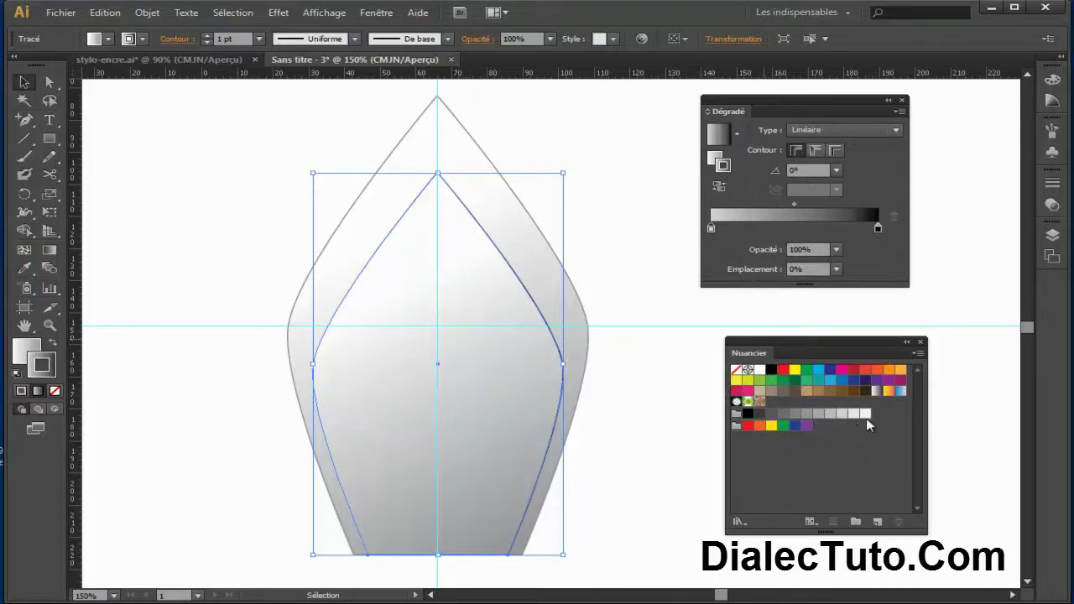
click(878, 229)
drag(760, 369, 879, 228)
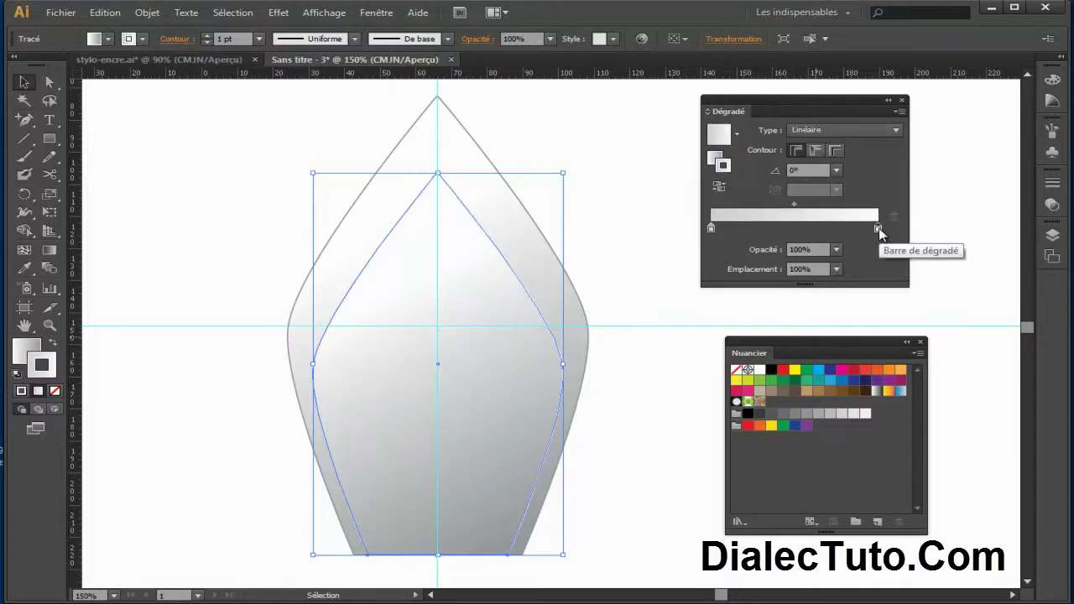
click(720, 188)
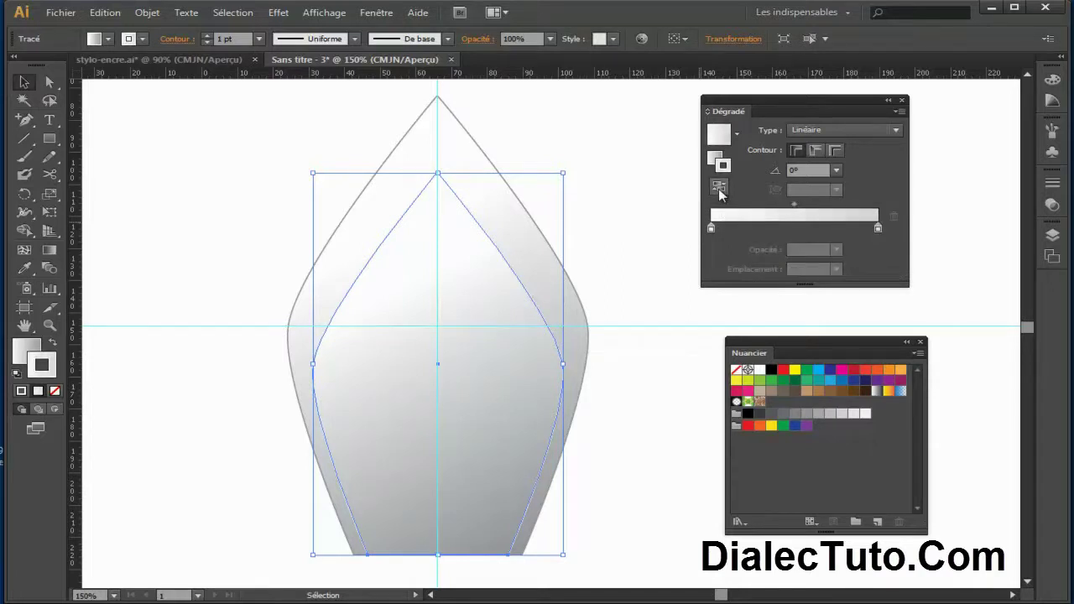
click(719, 190)
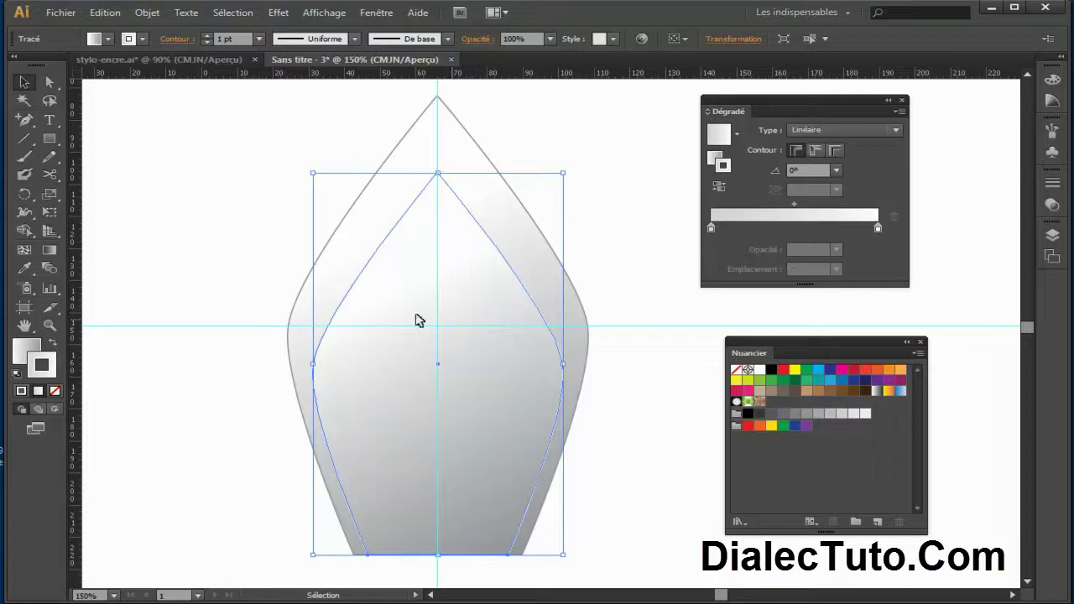
click(48, 249)
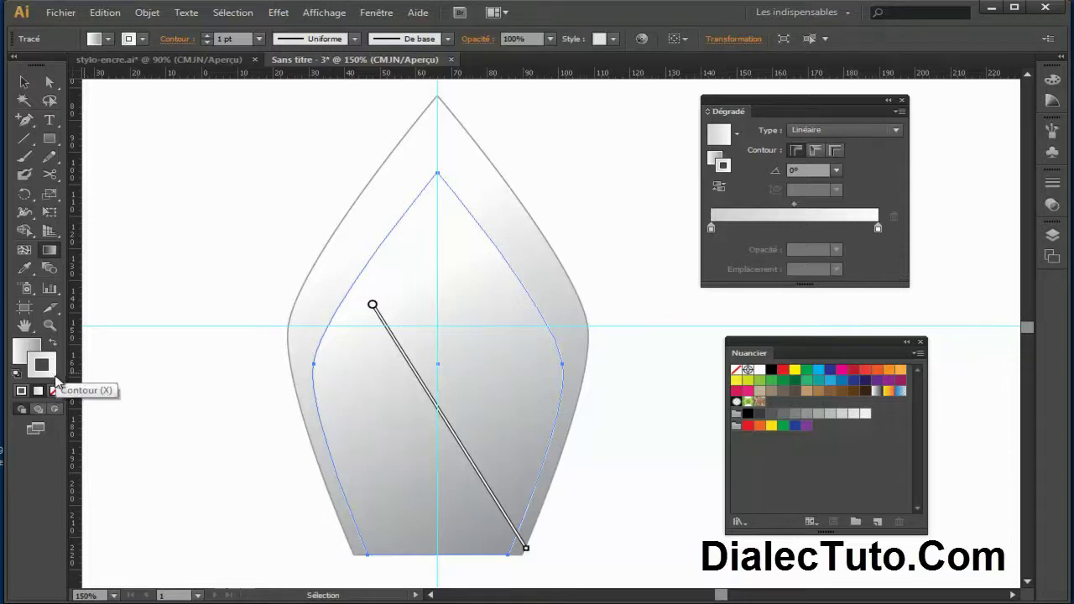
Remove the inner nib's outline and set the right gradient stop to 20% grey
click(736, 371)
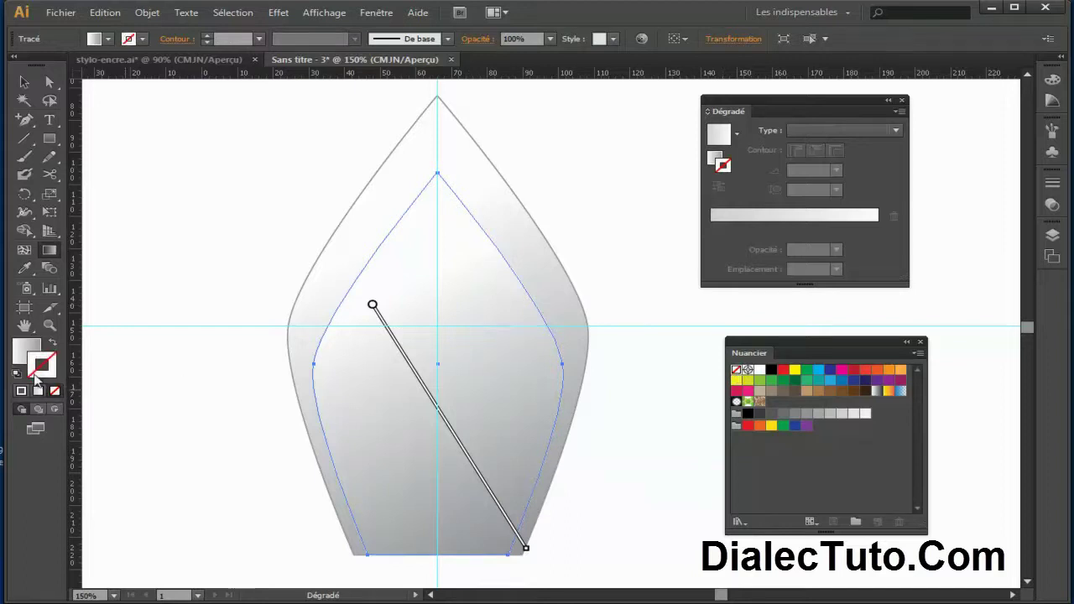
click(28, 347)
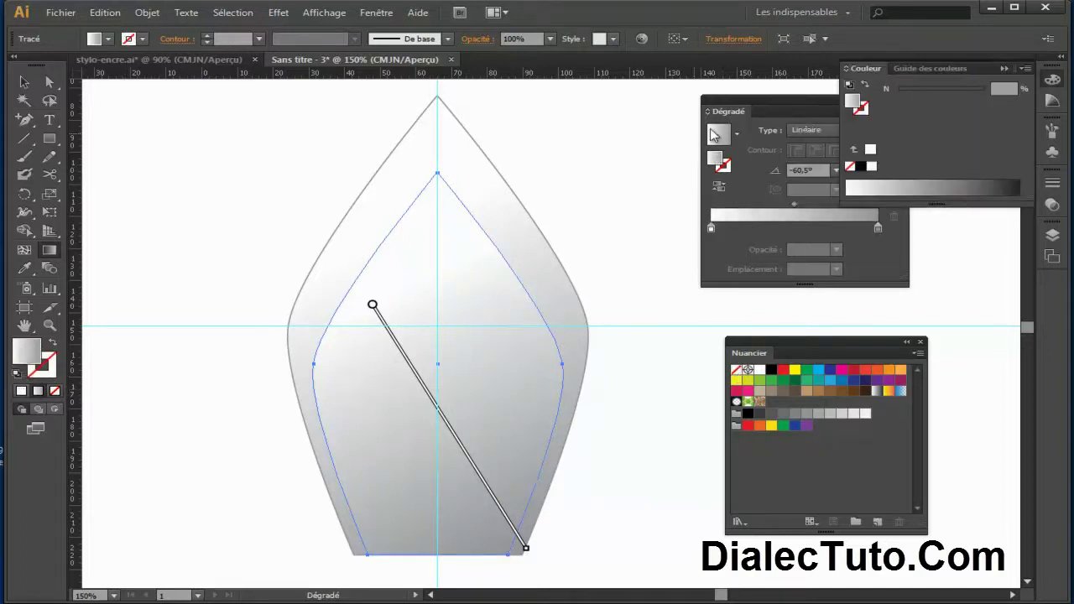
click(766, 100)
click(711, 229)
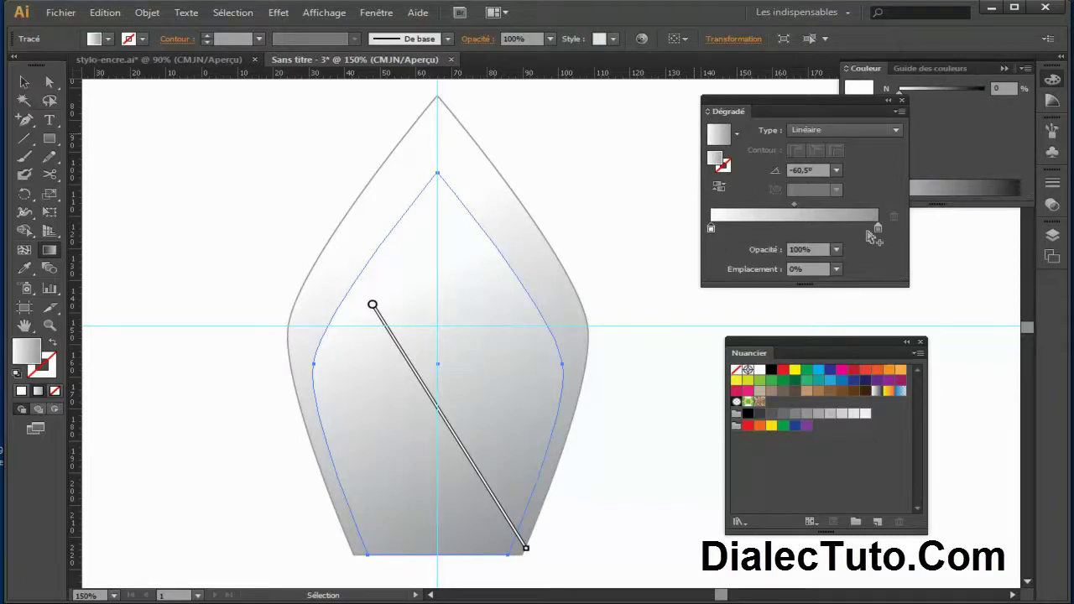
click(877, 229)
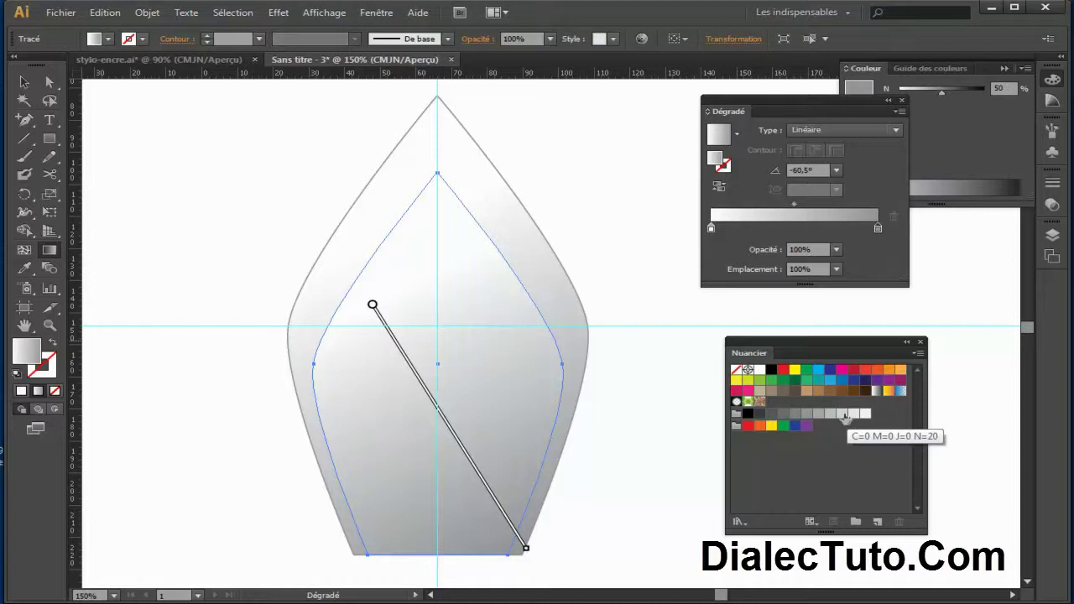
drag(845, 417, 868, 276)
drag(882, 239, 878, 227)
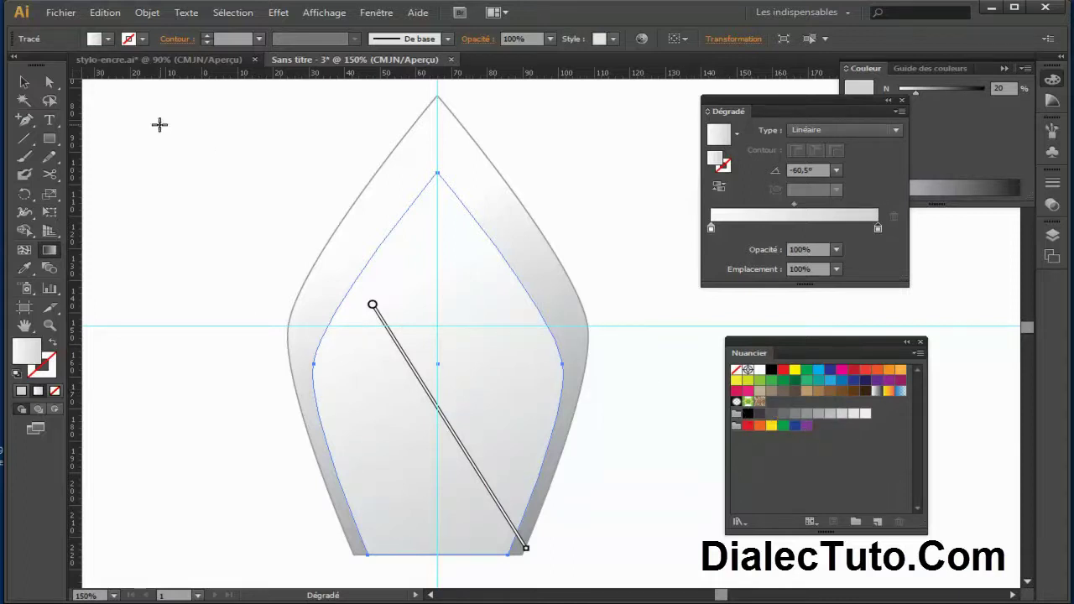
Drag the inner nib's gradient diagonally at about 116.6°, grey at top to white at bottom
click(96, 38)
click(1004, 68)
drag(332, 263, 440, 411)
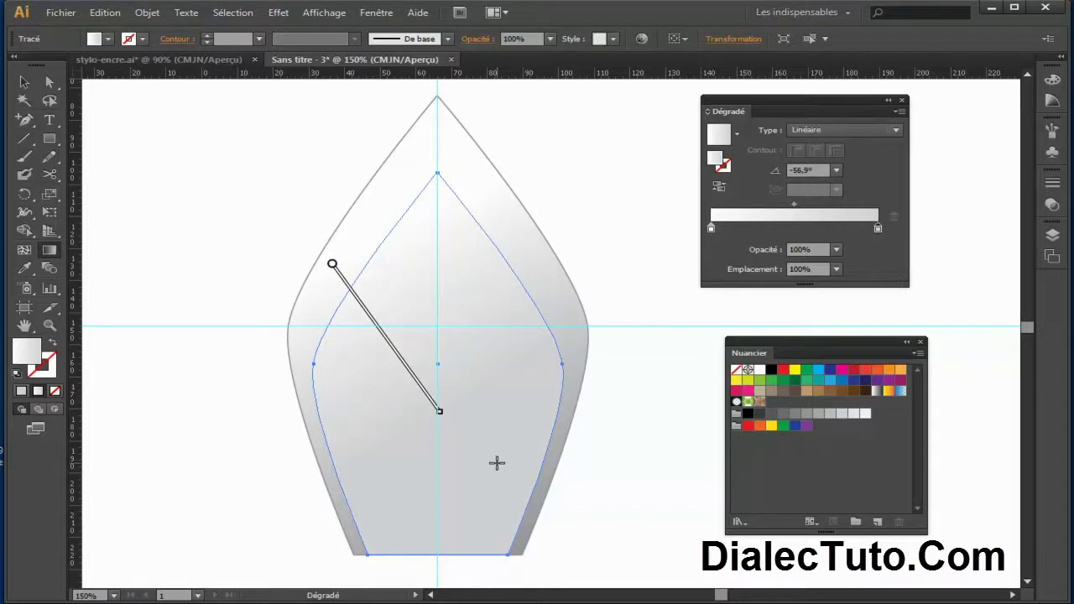
mouse_move(353, 264)
mouse_down()
mouse_move(441, 410)
mouse_move(313, 225)
mouse_up()
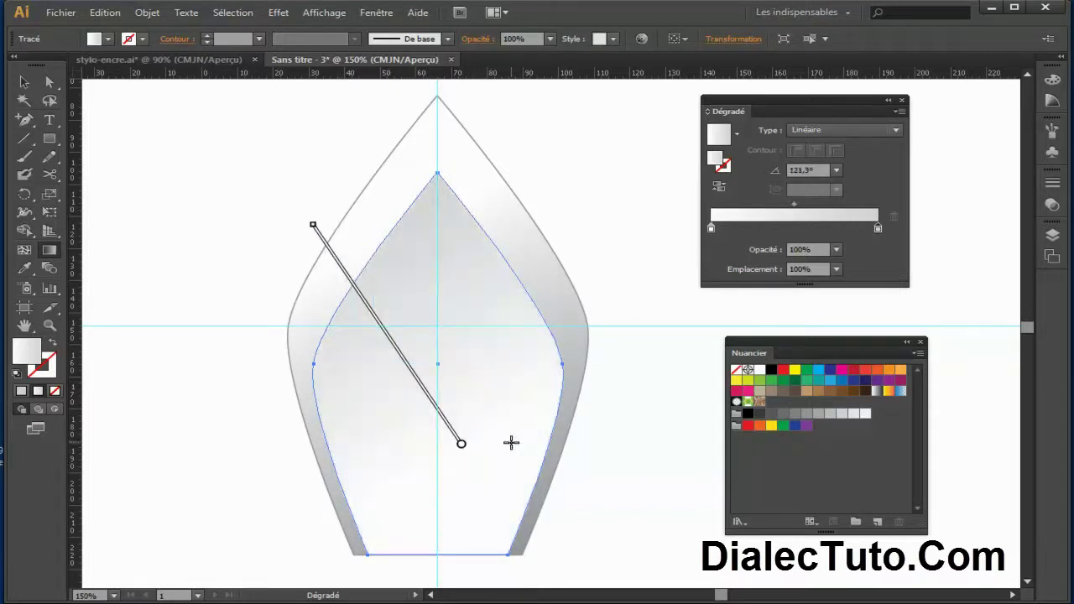
drag(498, 515, 398, 319)
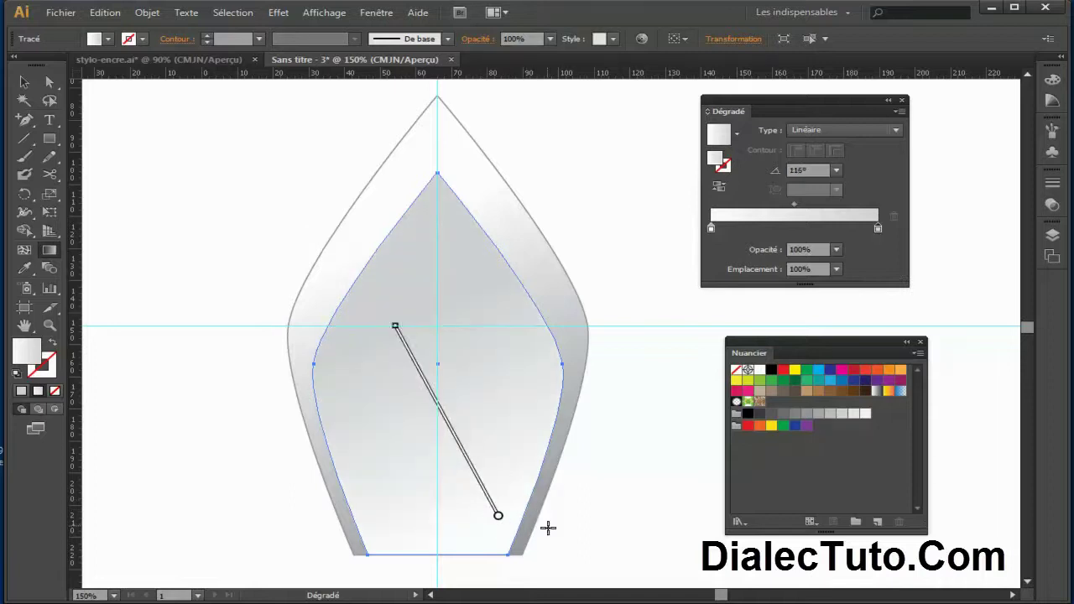
drag(522, 542, 374, 308)
drag(486, 522, 386, 276)
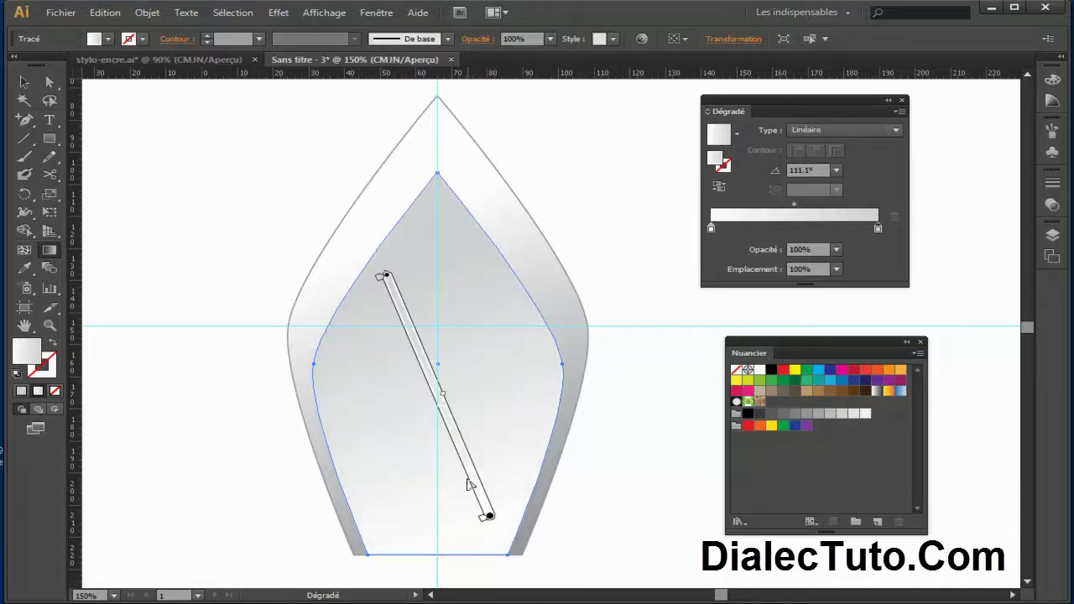
drag(519, 551, 397, 330)
click(23, 81)
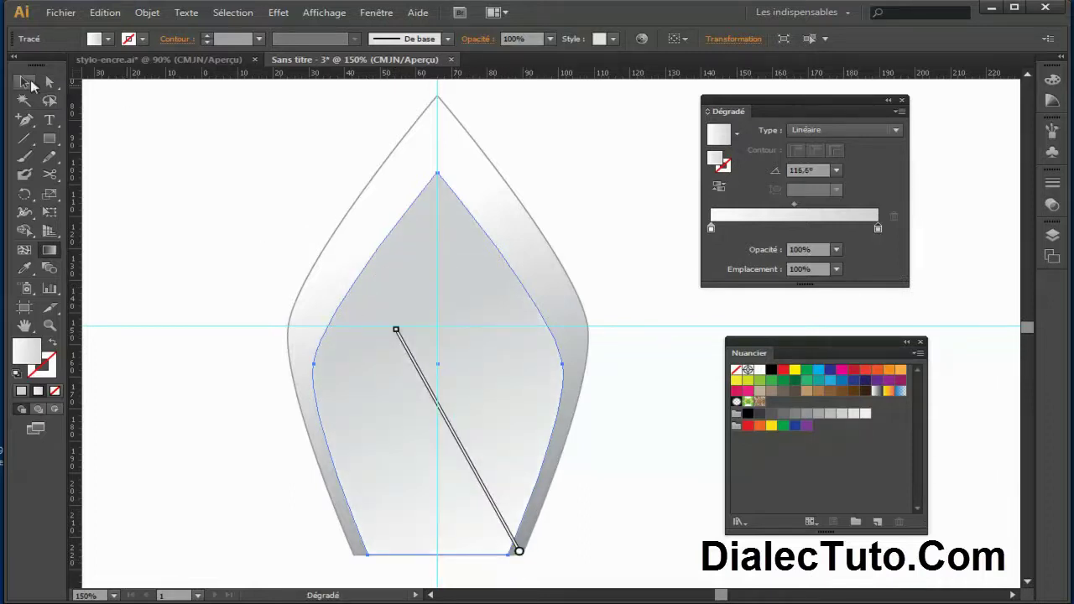
click(609, 312)
drag(623, 431, 534, 385)
key(alt)
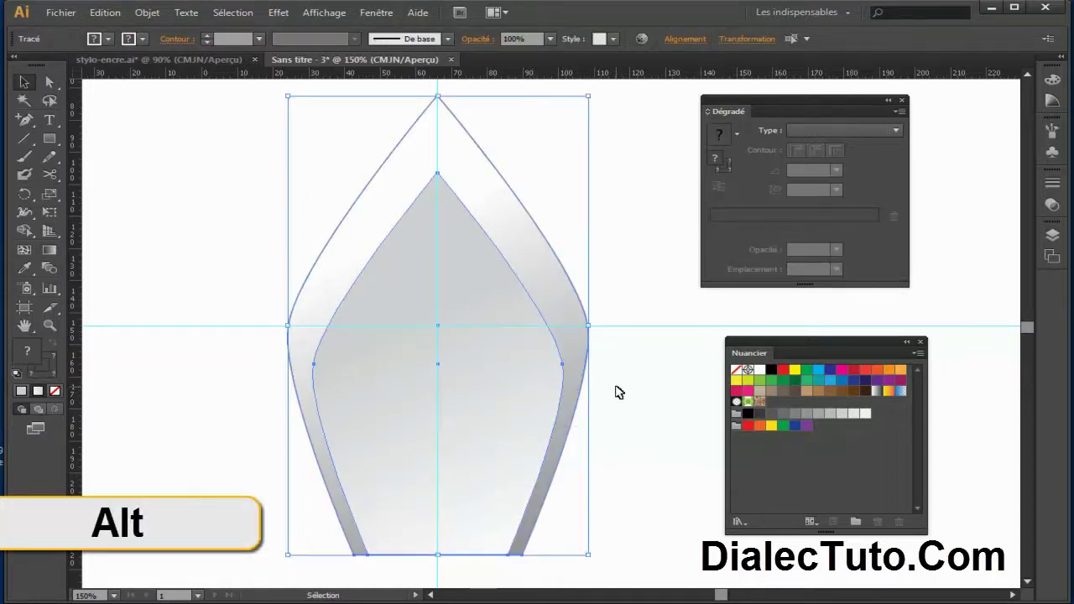
drag(590, 328, 561, 327)
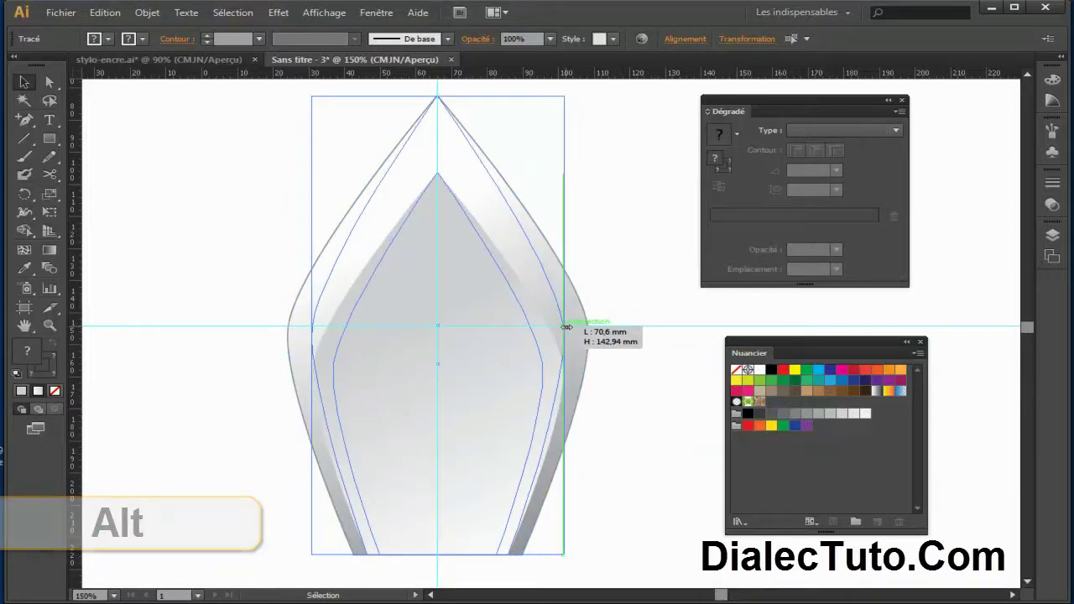
click(609, 397)
click(490, 393)
drag(438, 174, 438, 132)
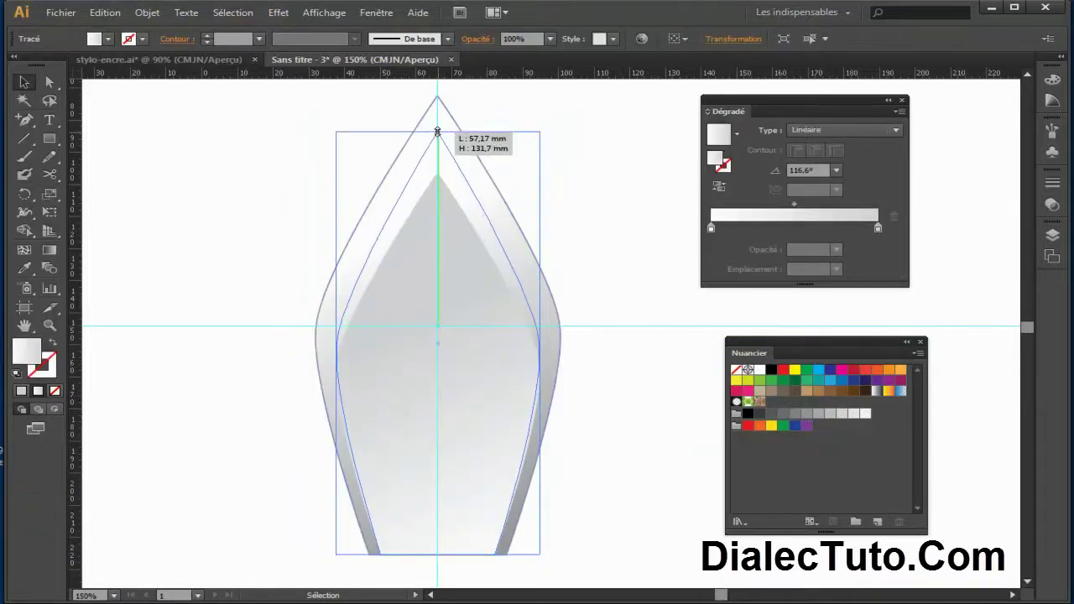
click(621, 245)
click(508, 376)
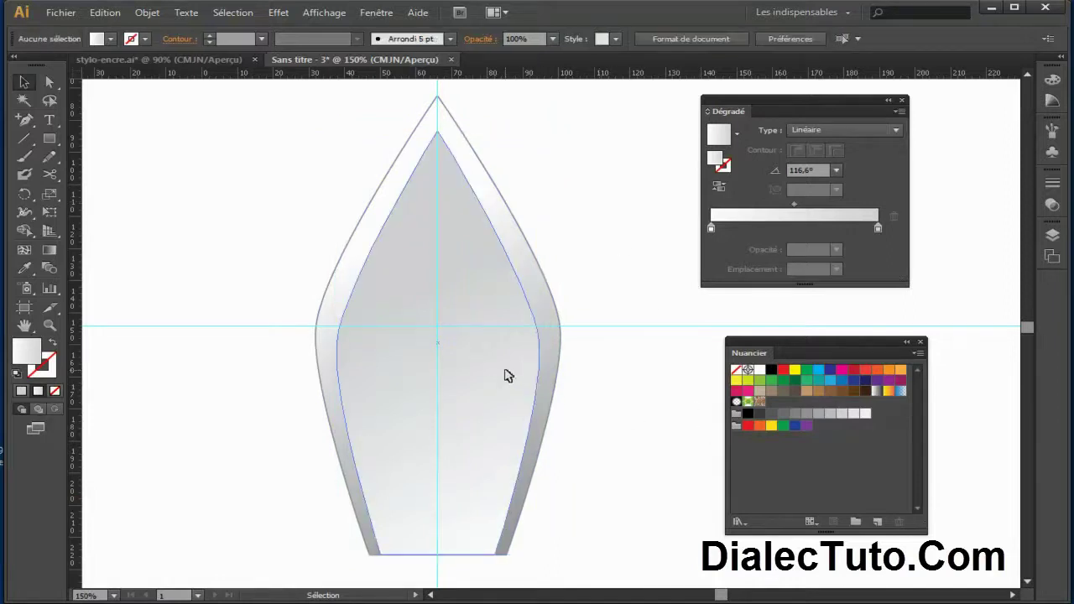
drag(544, 343, 549, 344)
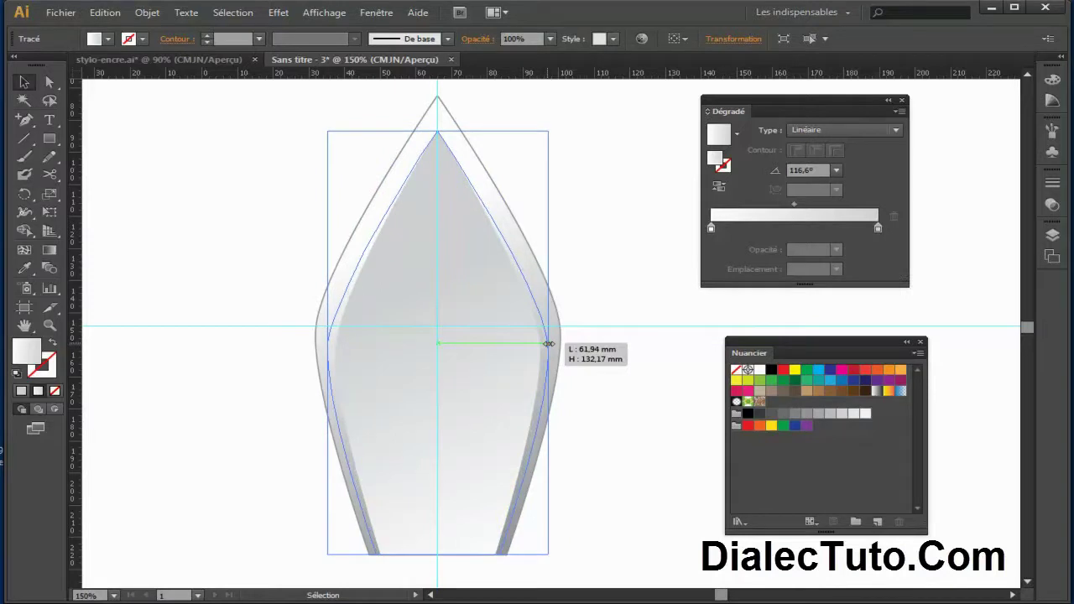
drag(549, 344, 551, 342)
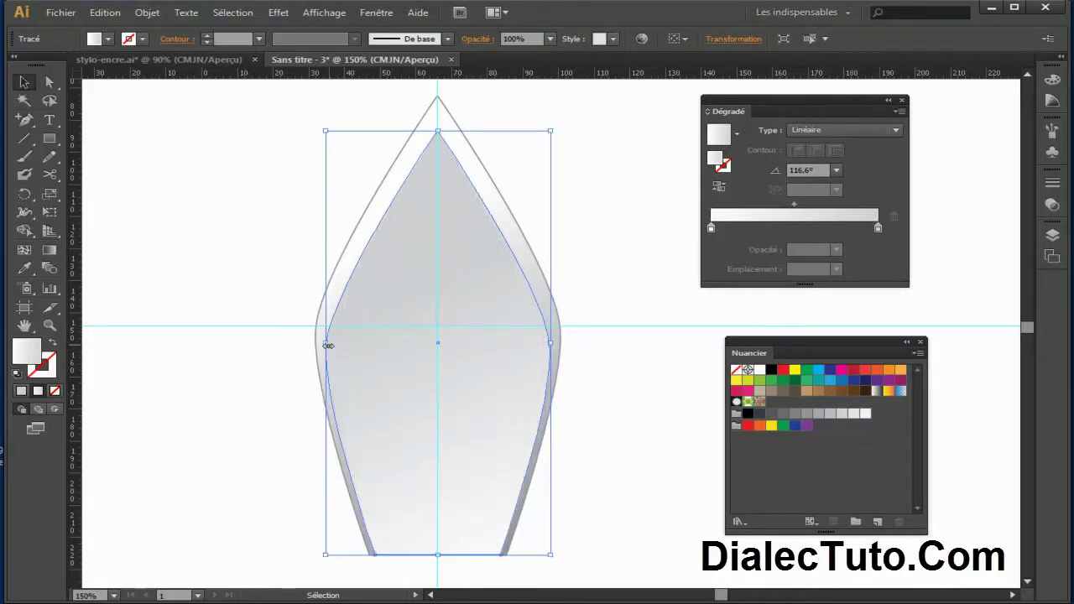
click(638, 414)
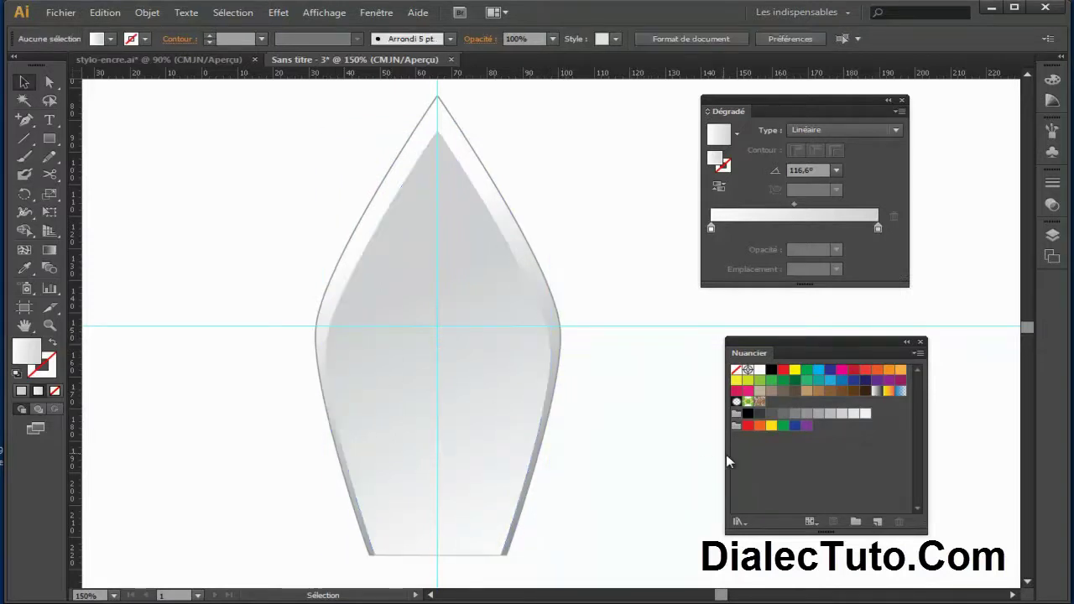
key(ctrl+alt+r)
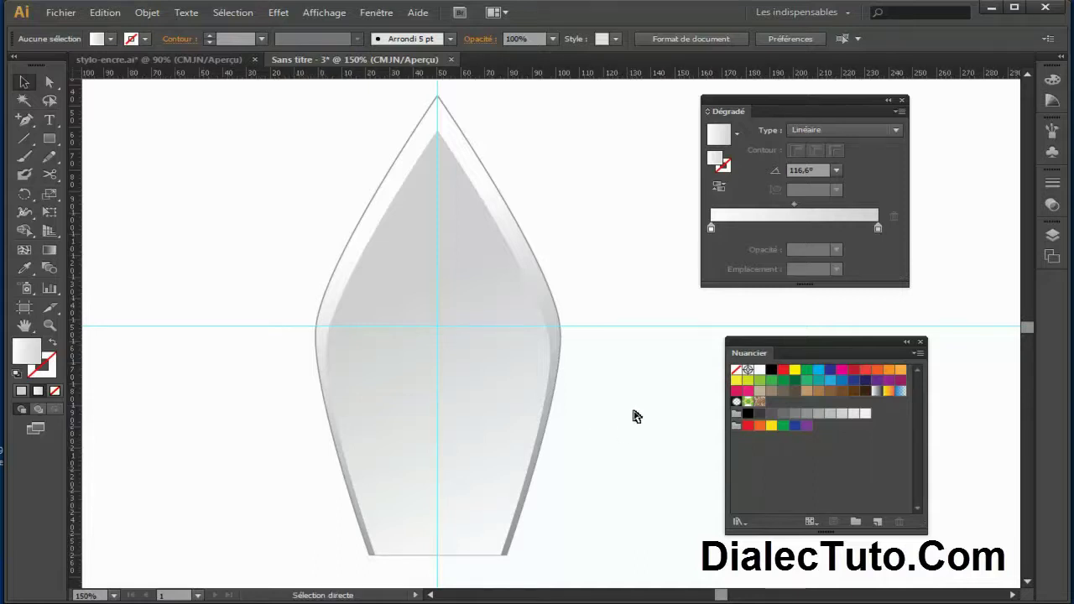
key(ctrl+1)
drag(635, 415, 520, 420)
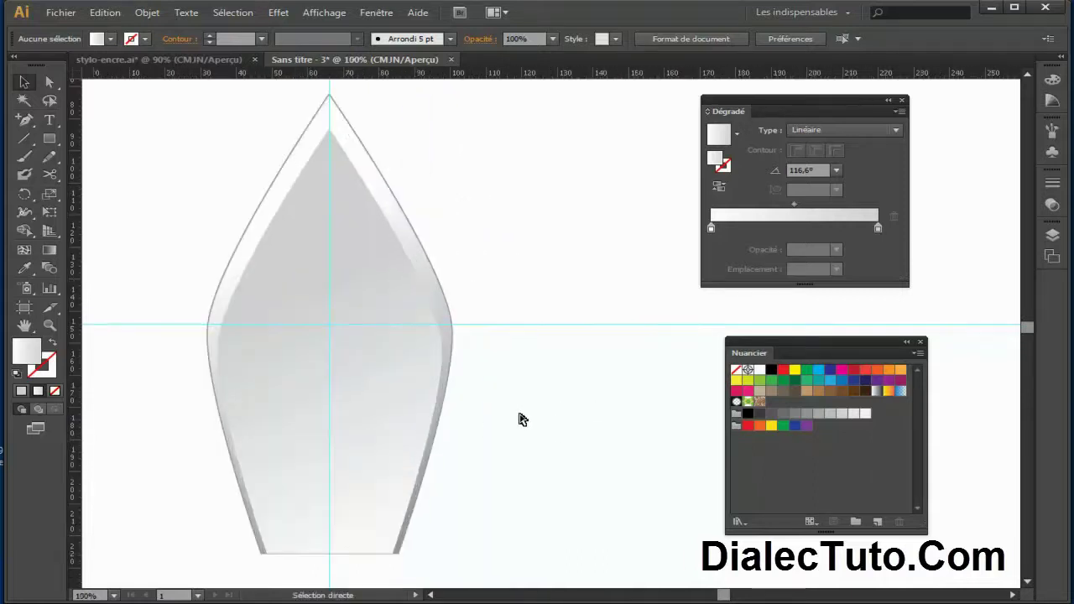
key(ctrl+plus)
scroll(525, 372, down, 3)
click(392, 420)
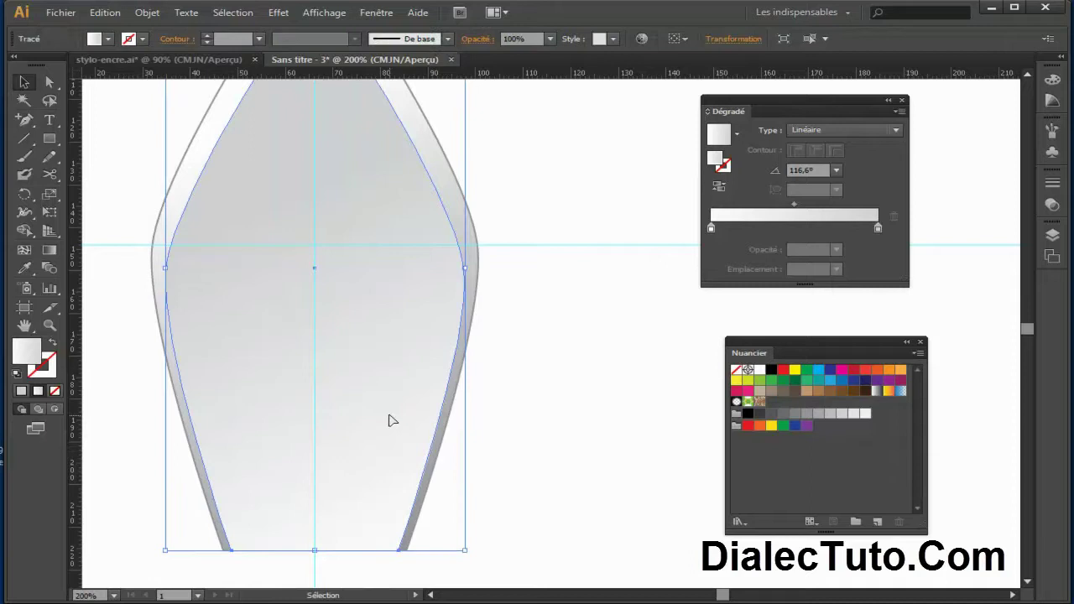
click(582, 499)
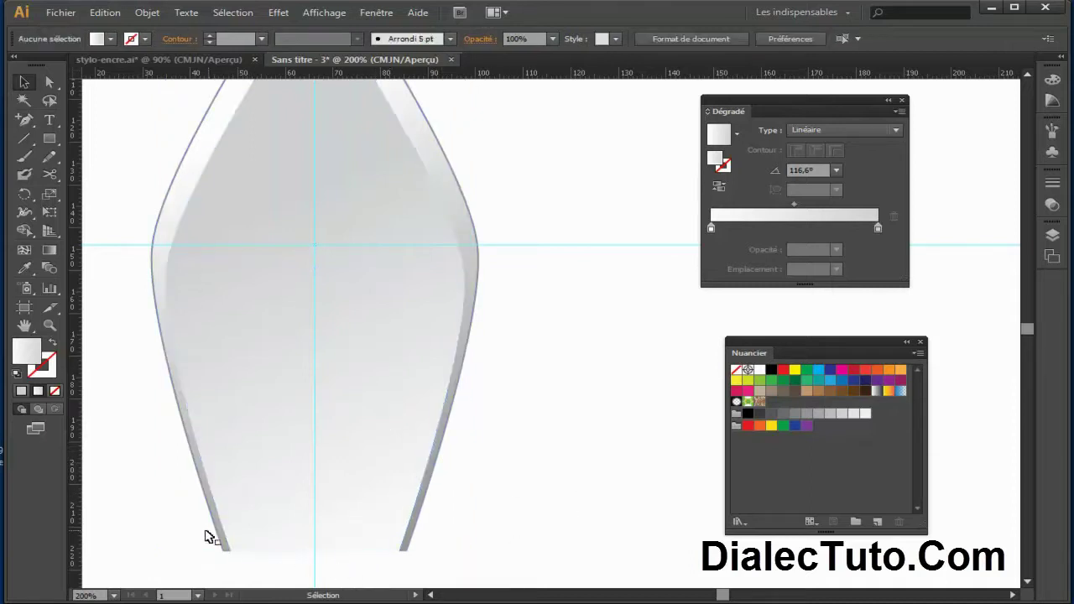
scroll(607, 439, down, 1)
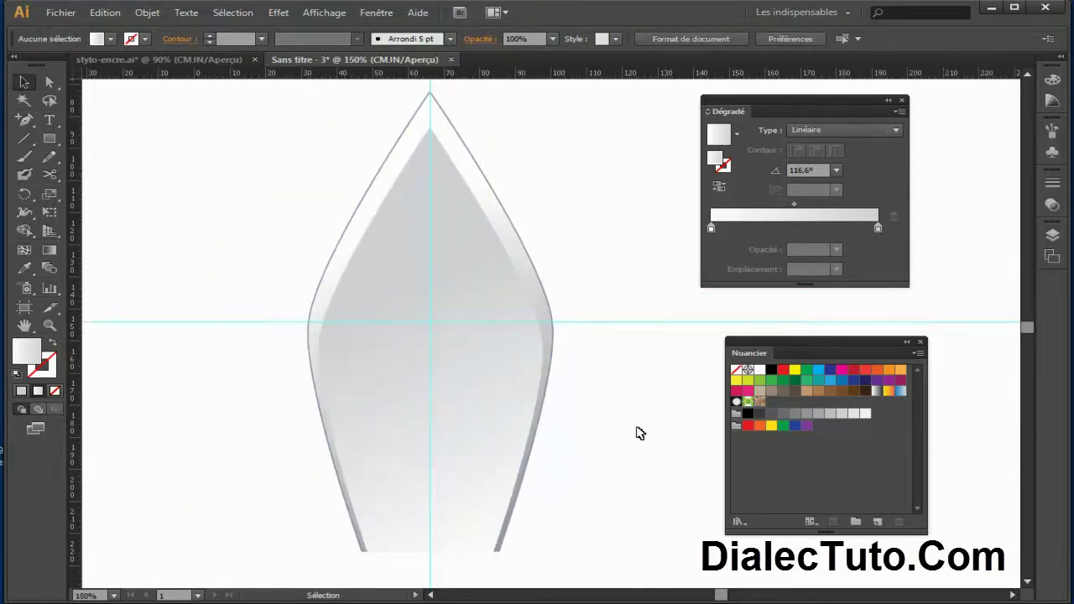
drag(633, 419, 618, 385)
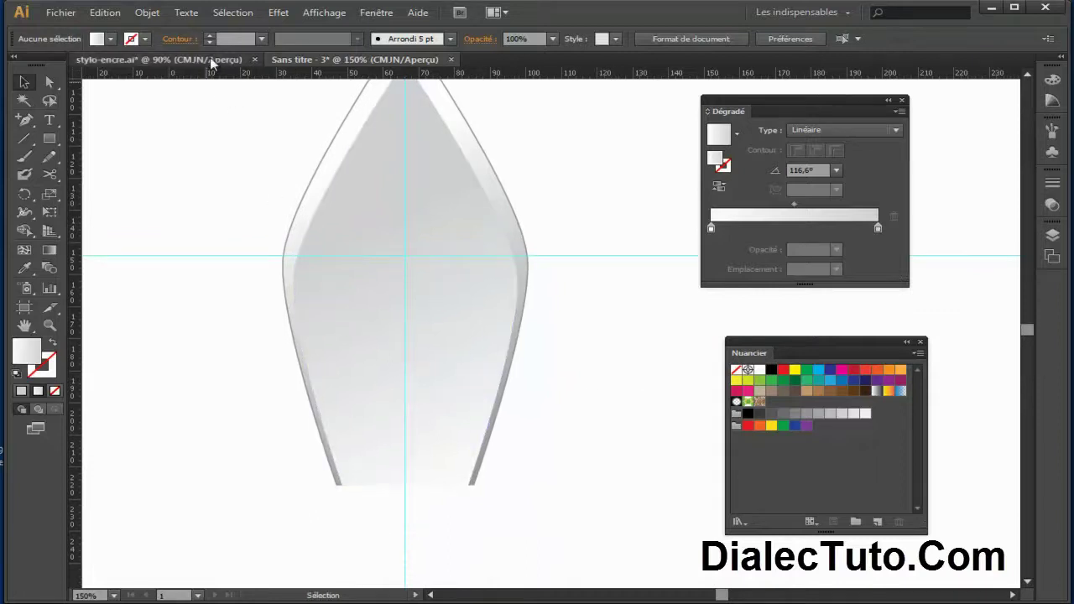
click(210, 57)
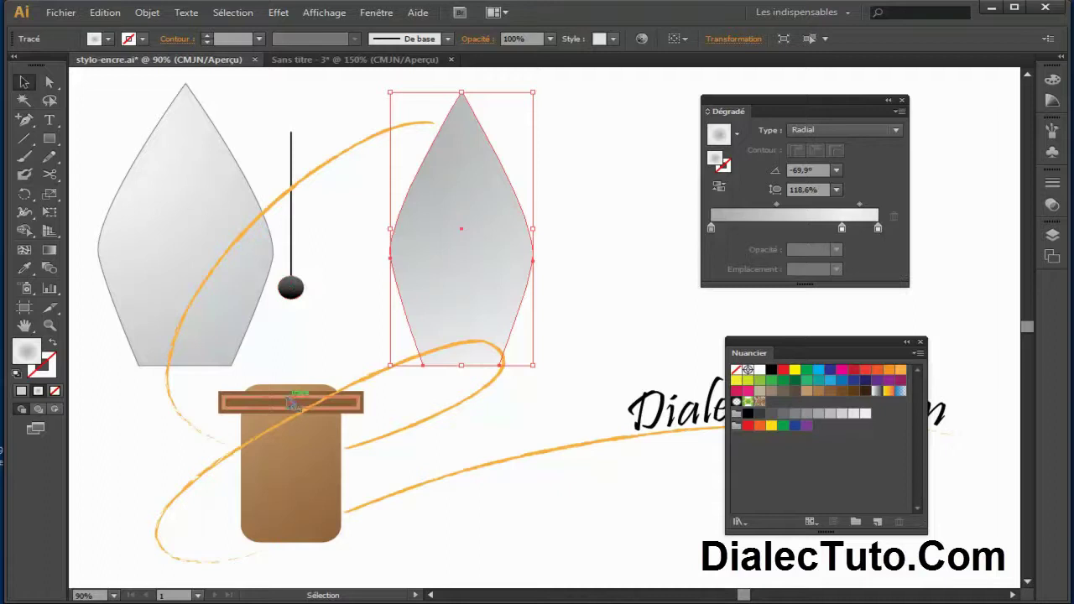
click(394, 61)
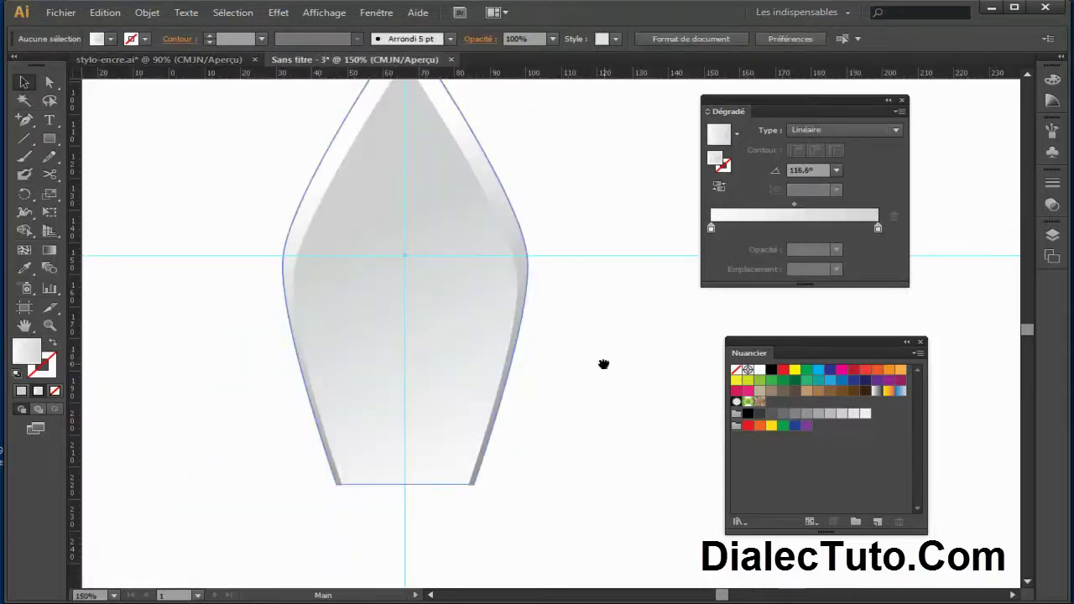
drag(604, 364, 563, 263)
Draw a flat brown rectangle and move it flush under the nib's base, centred on the guide
click(50, 139)
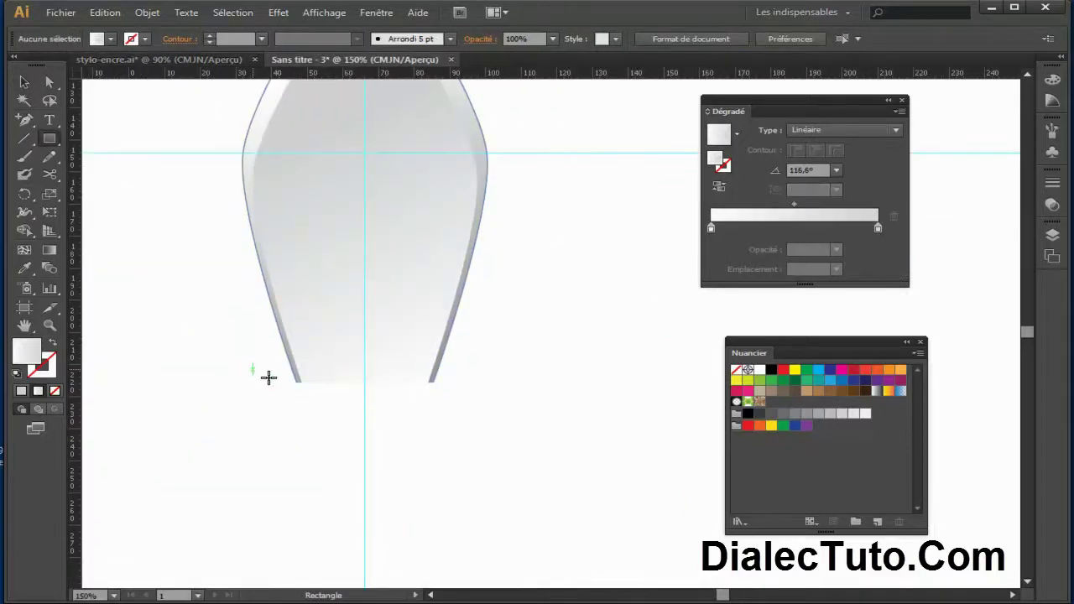
drag(242, 382, 462, 423)
click(25, 83)
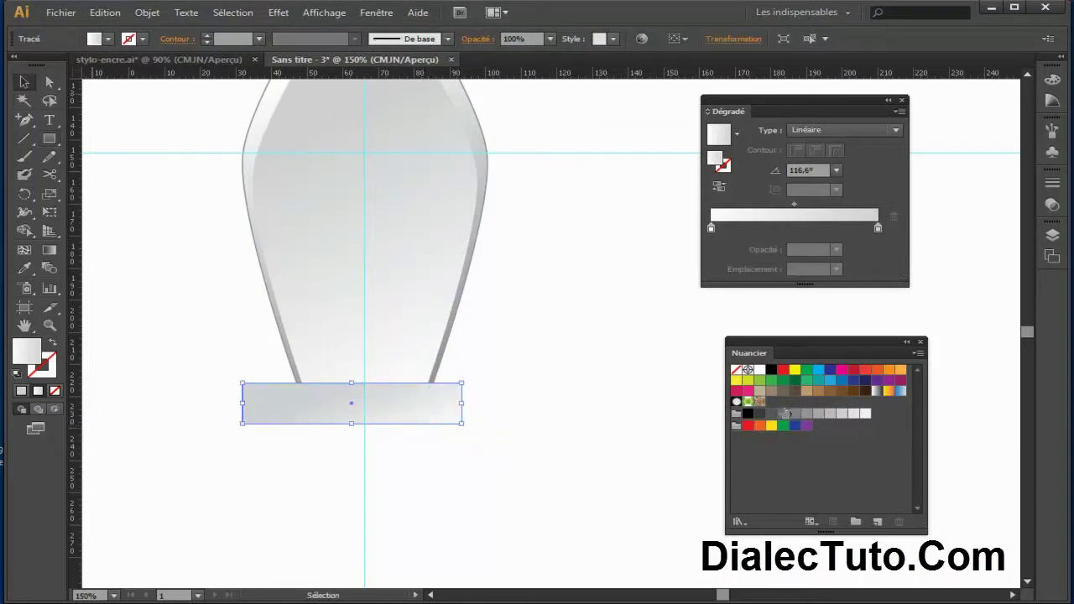
click(843, 392)
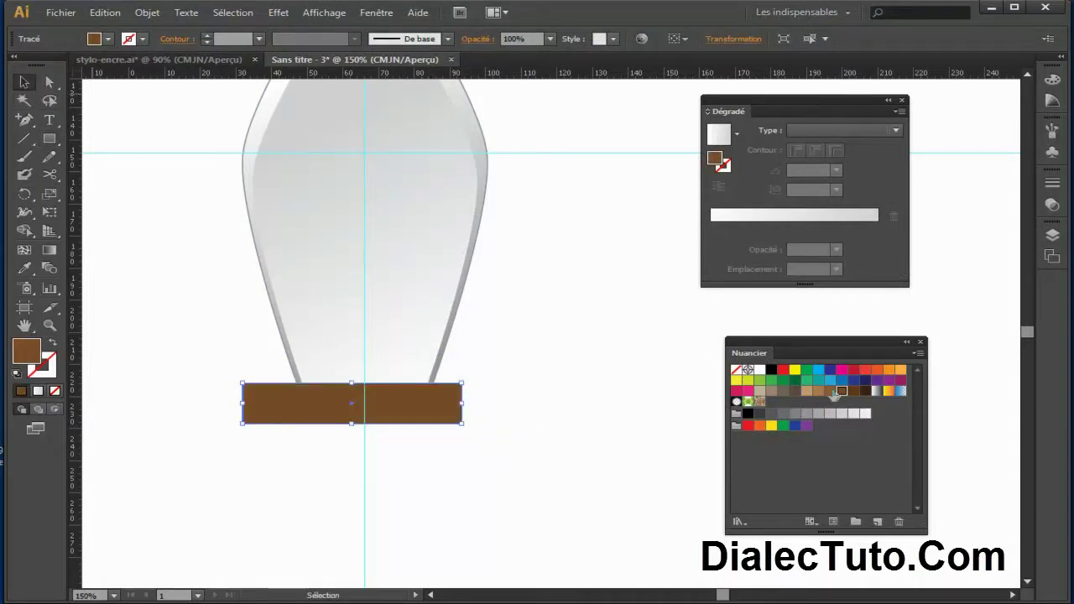
drag(423, 415, 436, 418)
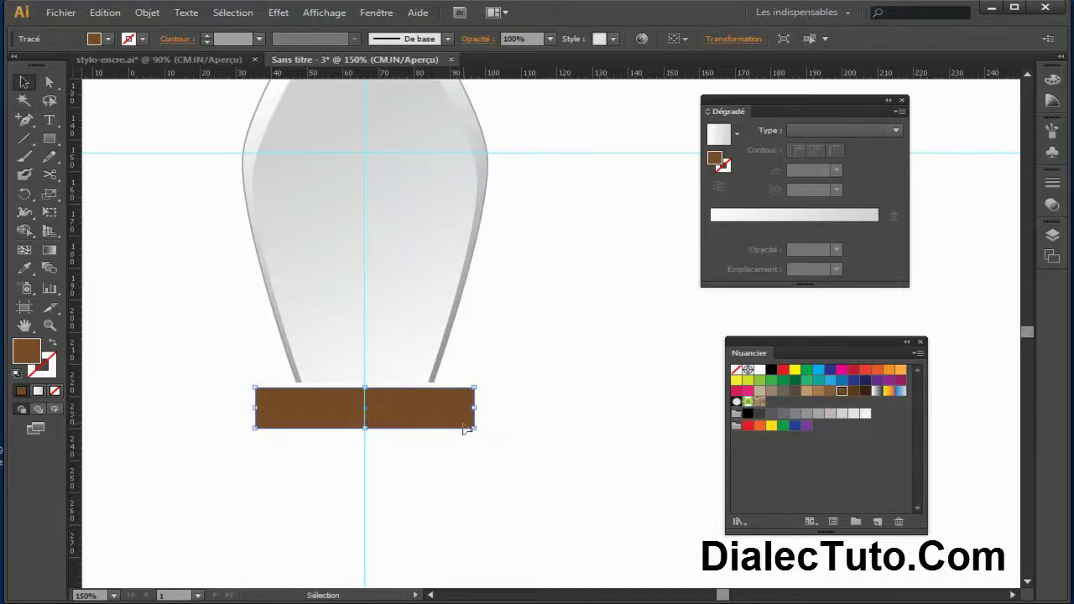
drag(416, 415, 413, 410)
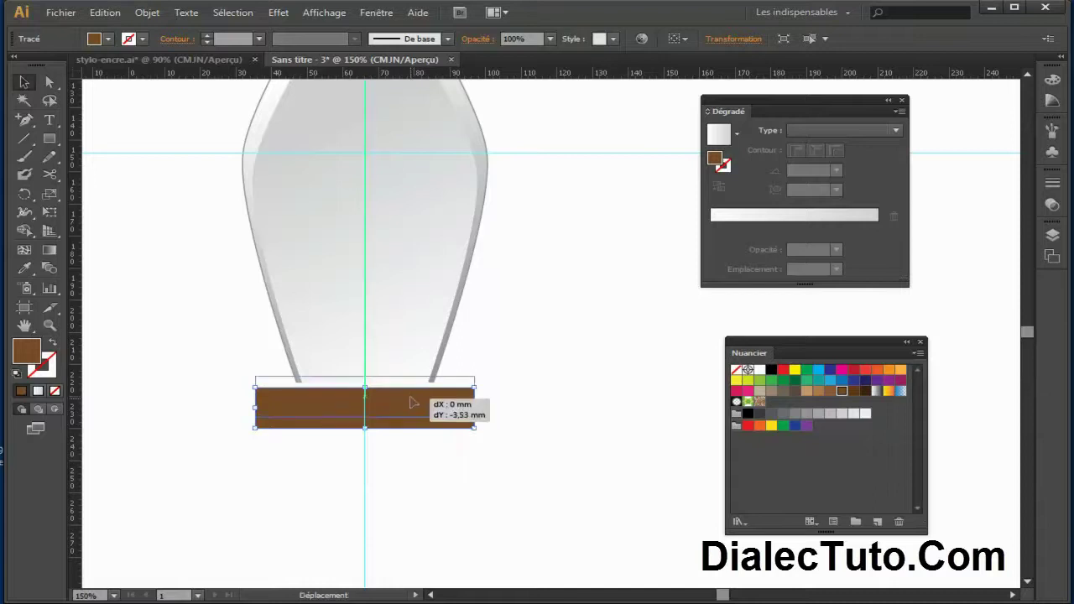
click(434, 462)
click(421, 403)
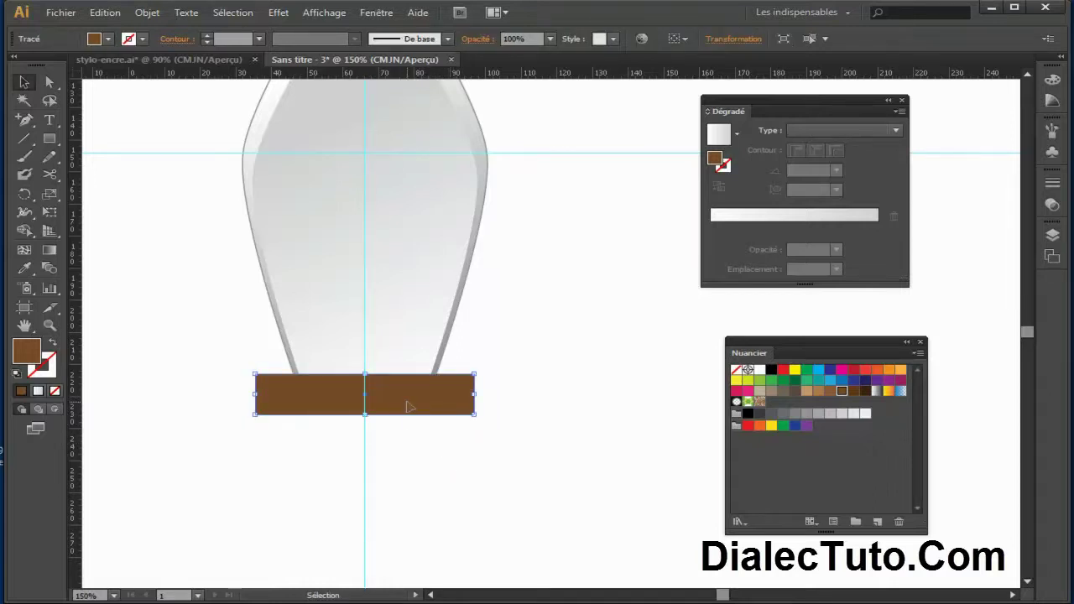
click(104, 12)
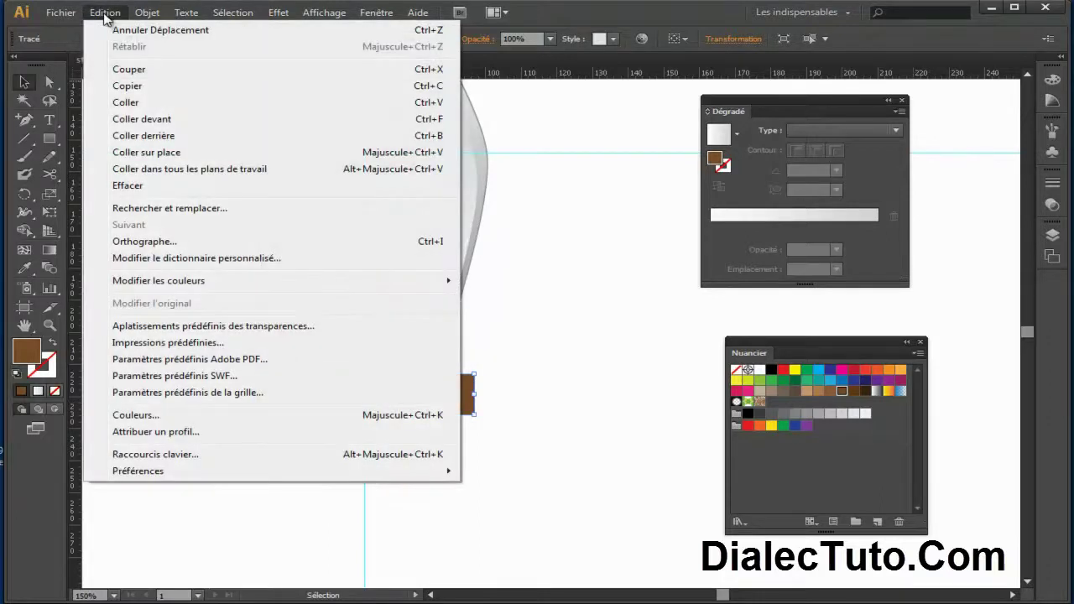
Paste a copy of the brown band in front, colour it orange, and shrink it inside the band
click(138, 87)
click(547, 336)
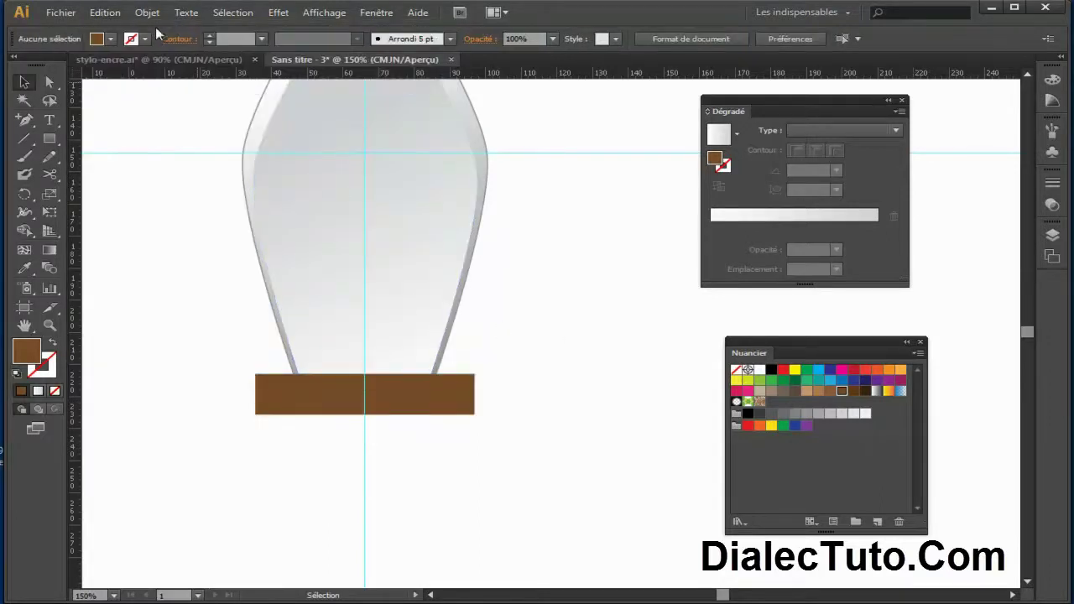
click(105, 11)
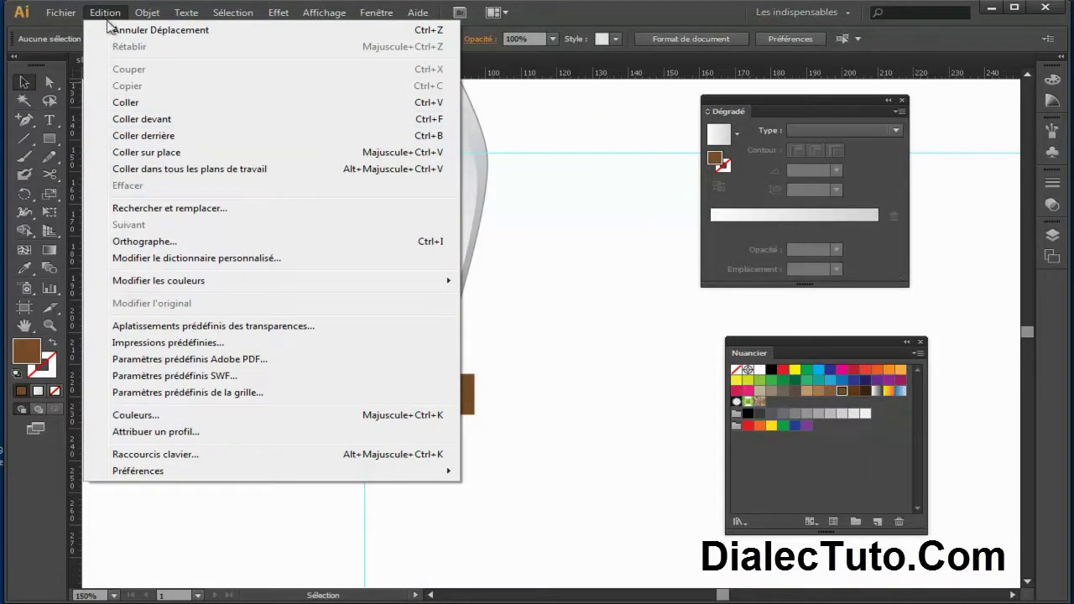
click(209, 125)
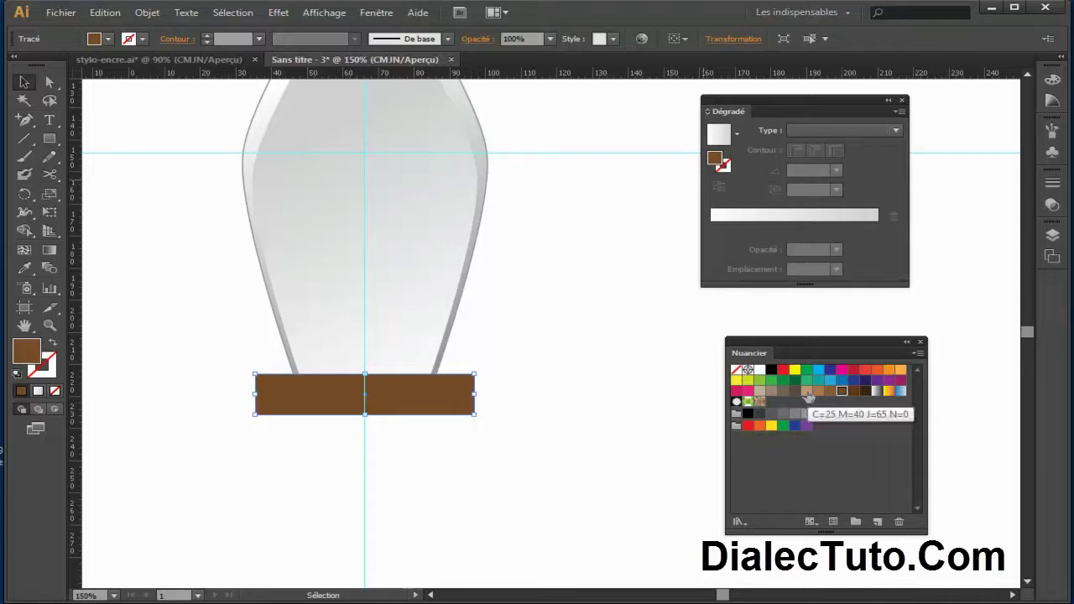
click(889, 371)
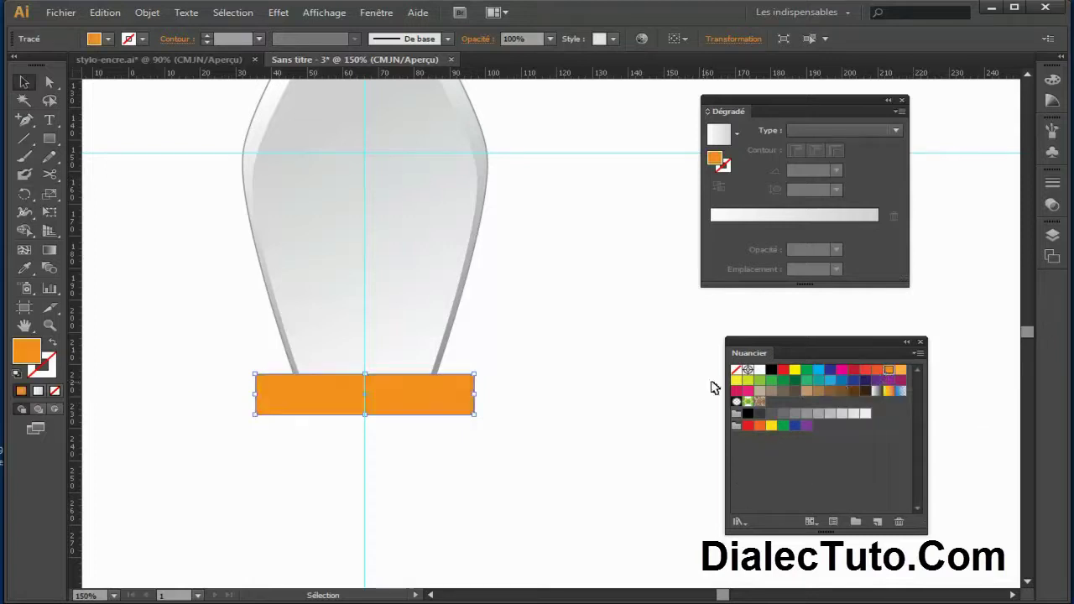
drag(479, 370, 464, 384)
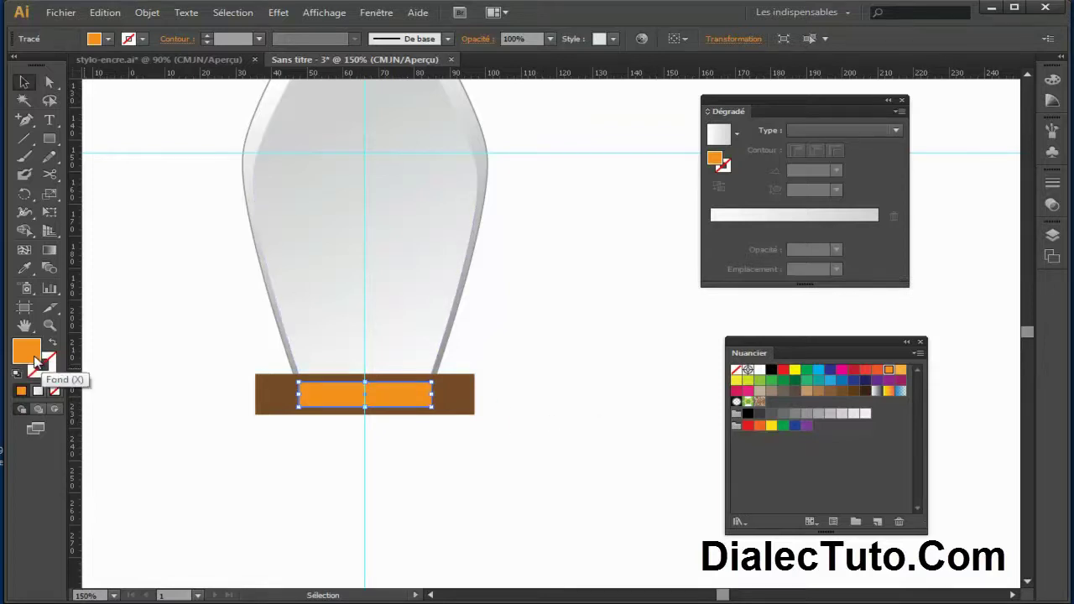
Make the inner rectangle an unfilled orange outline, slightly wider and taller, just inside the band
click(737, 372)
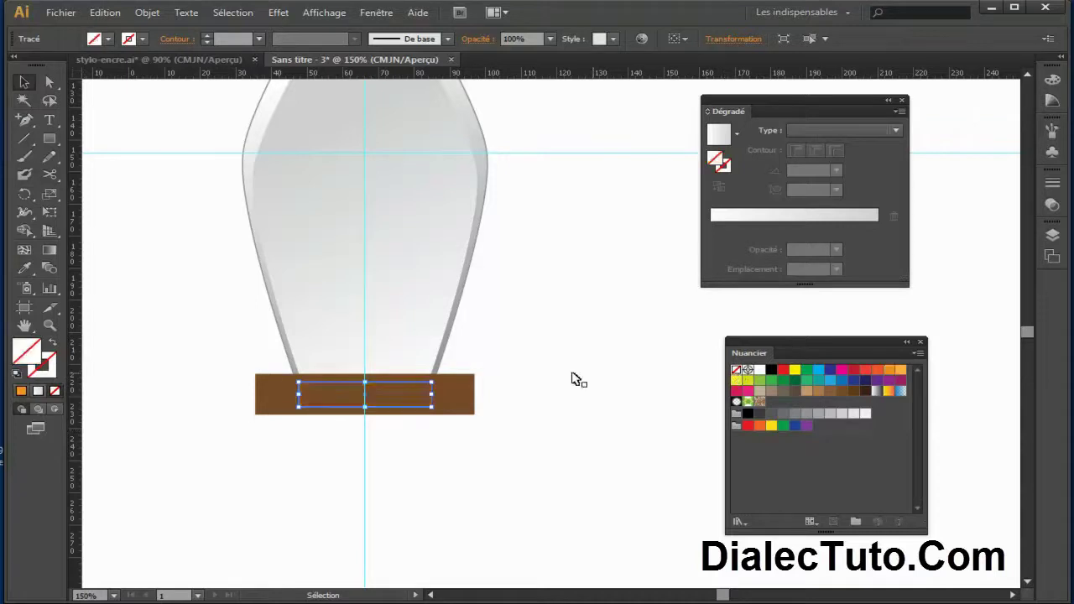
click(48, 373)
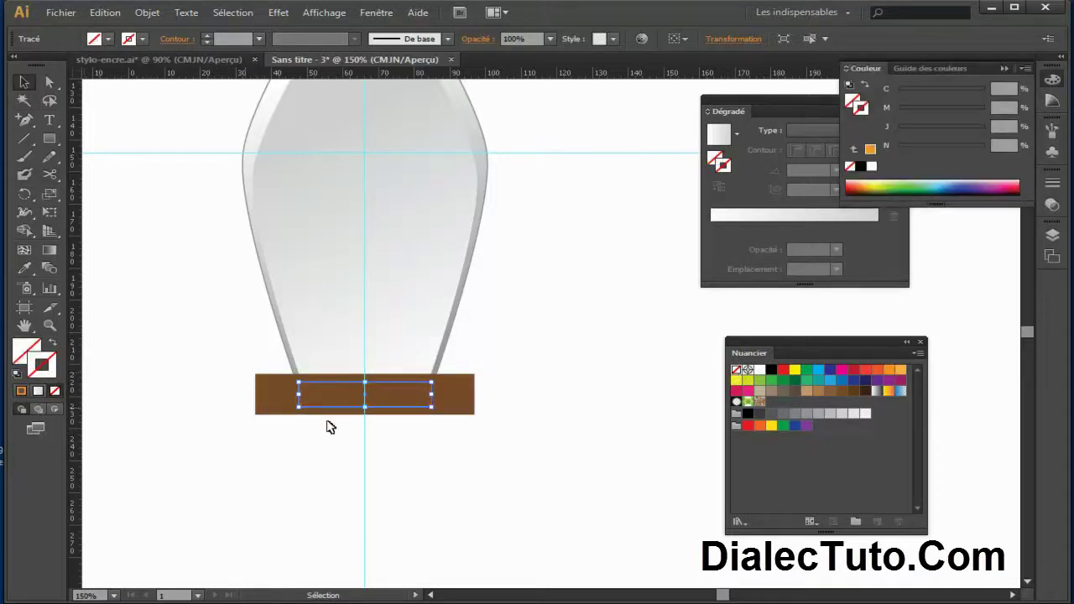
click(901, 370)
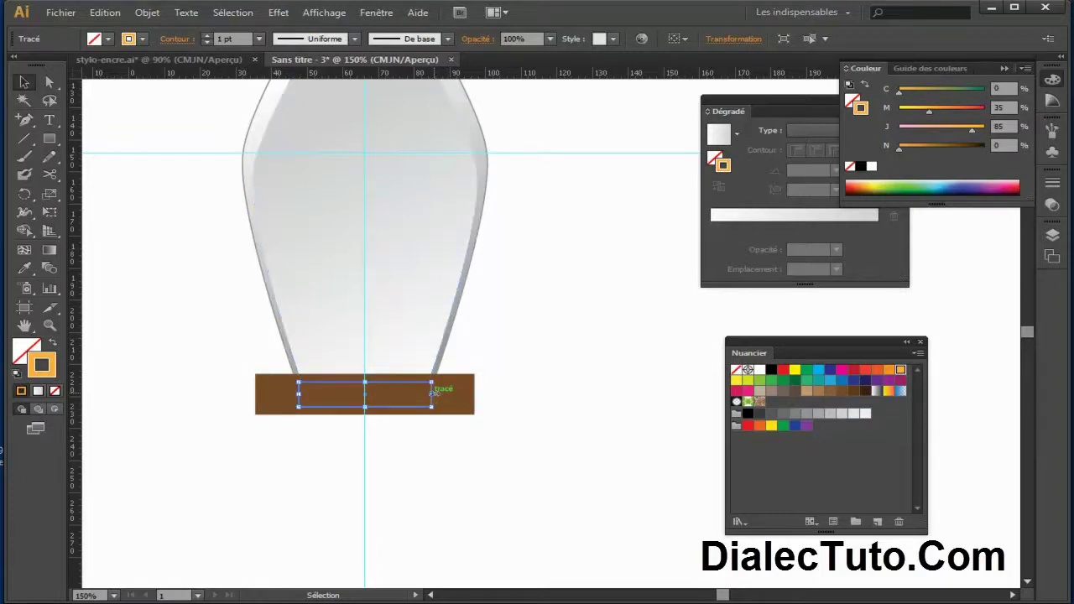
drag(432, 393, 468, 392)
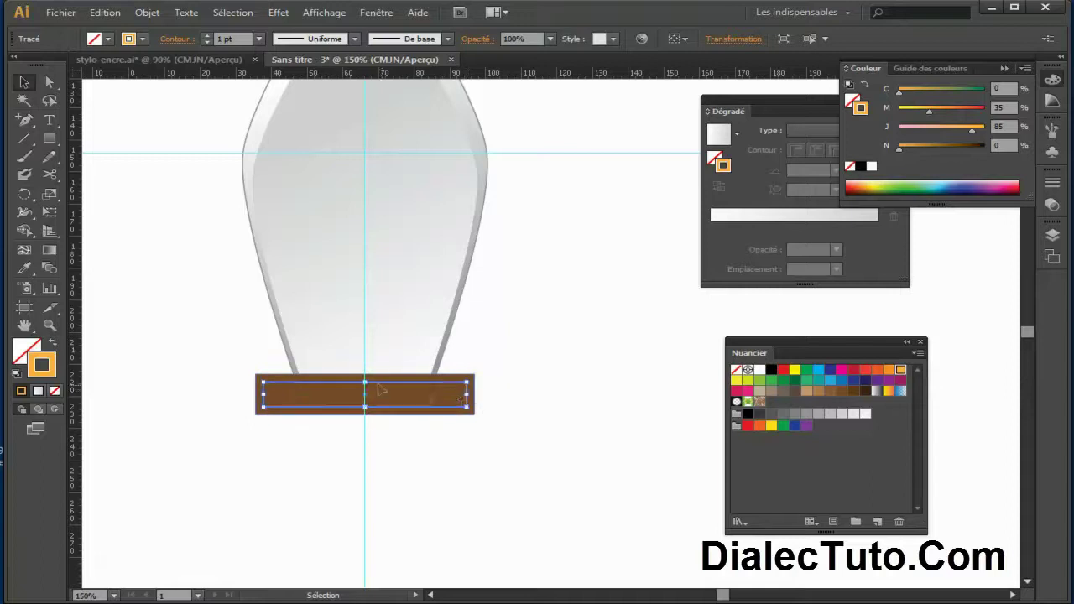
drag(365, 382, 366, 377)
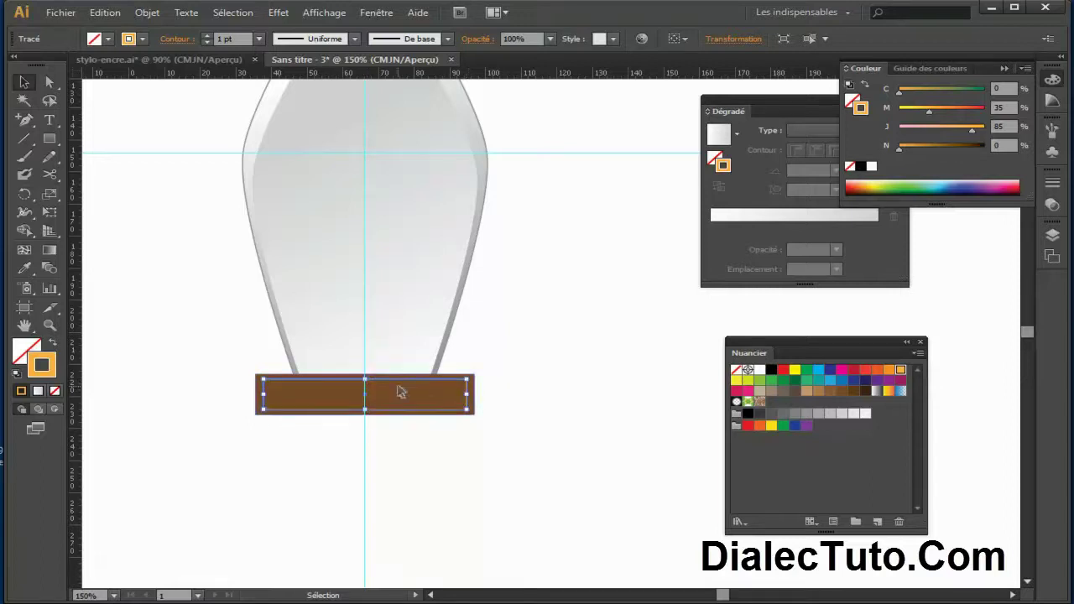
Set the orange outline's stroke weight to 2 pt
key(ctrl+plus)
key(ctrl+plus)
key(v)
drag(512, 396, 590, 319)
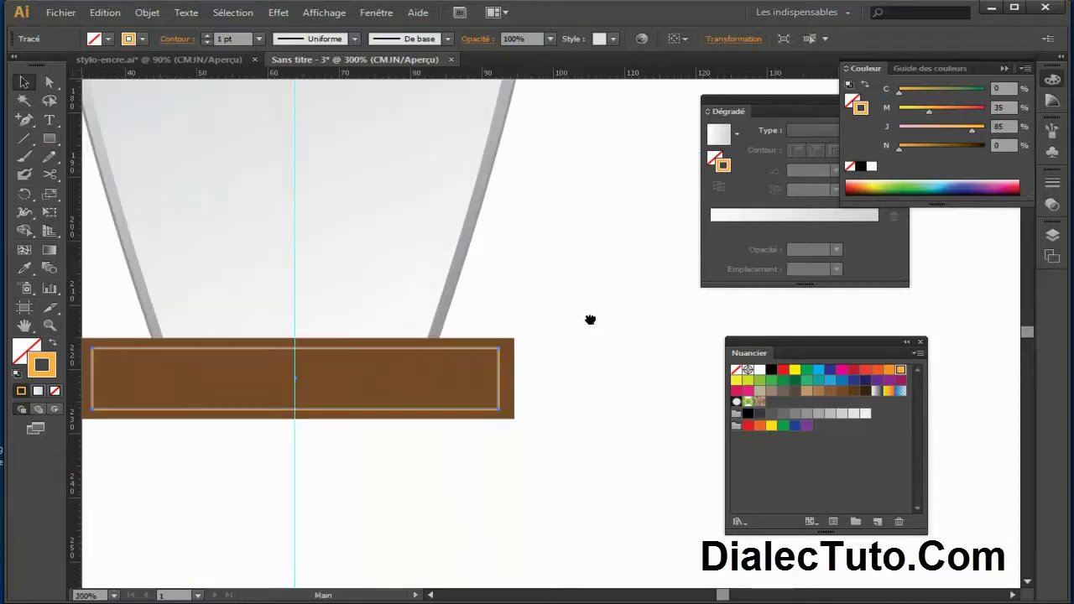
click(206, 35)
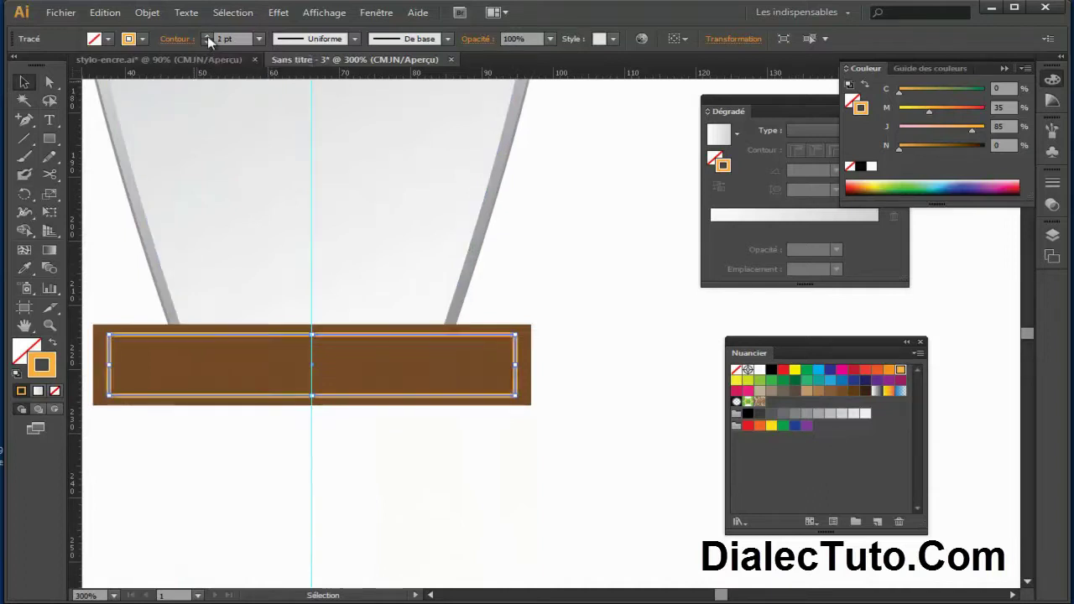
click(426, 473)
mouse_move(426, 472)
mouse_down()
mouse_move(492, 427)
mouse_move(435, 351)
mouse_up()
key(ctrl+minus)
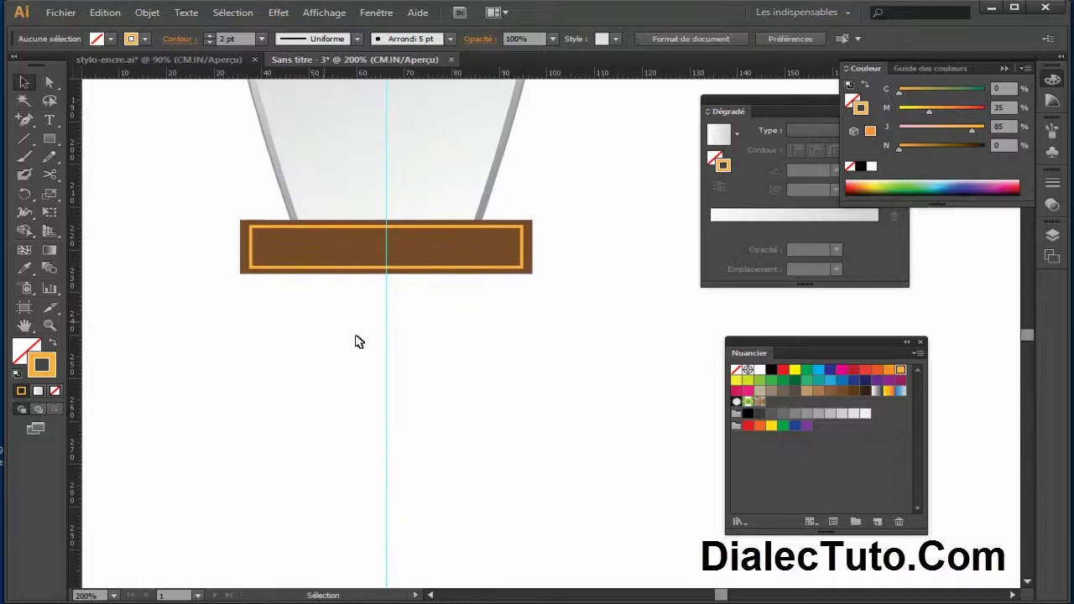
drag(49, 138, 111, 160)
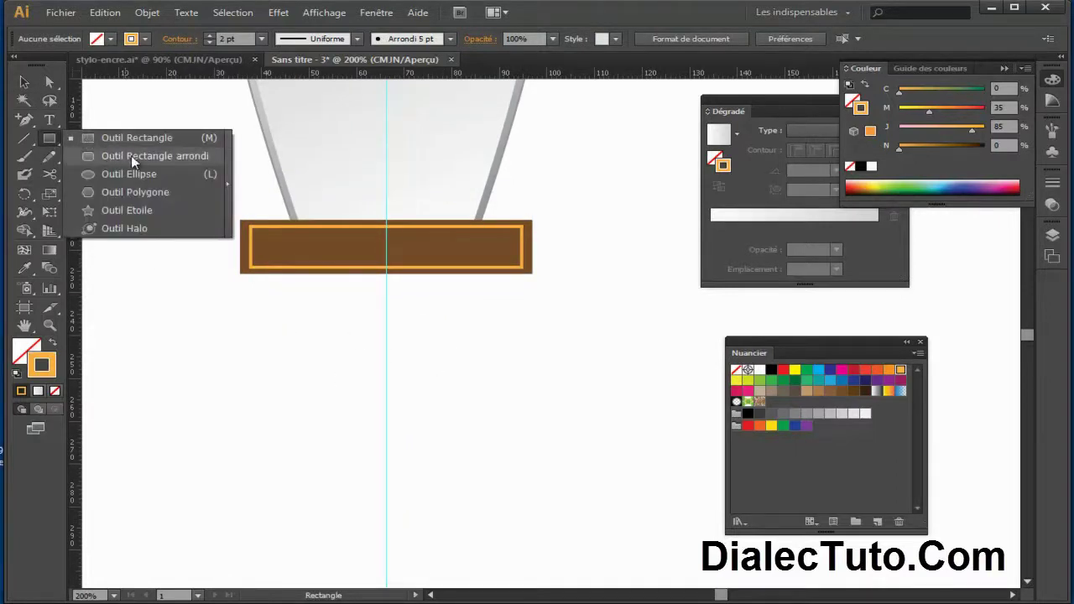
Draw a tall rounded rectangle below the band, filled brown with no outline
click(131, 155)
drag(279, 247, 475, 540)
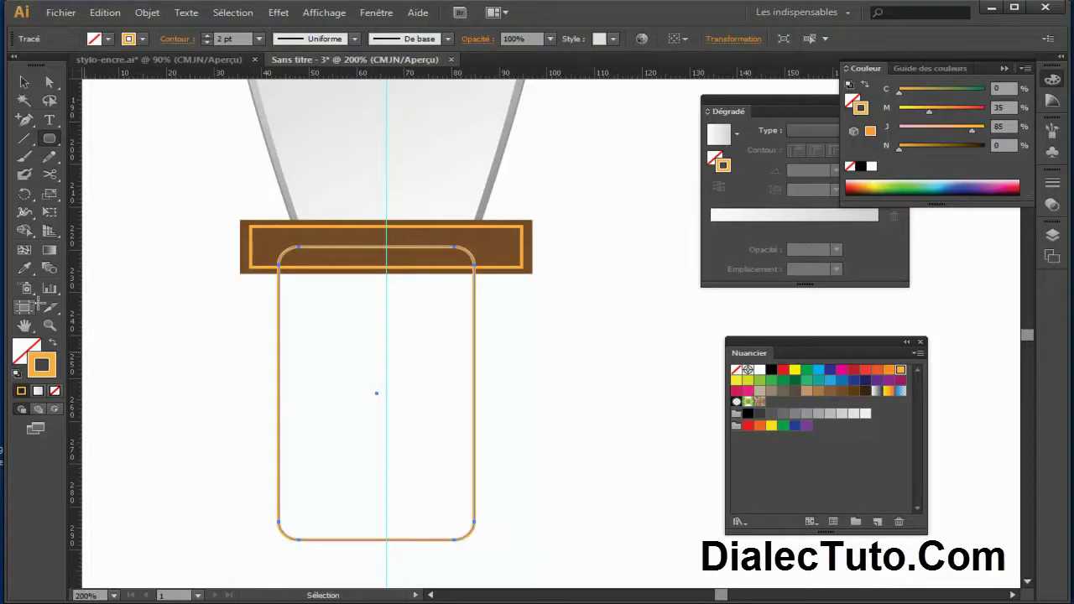
click(38, 349)
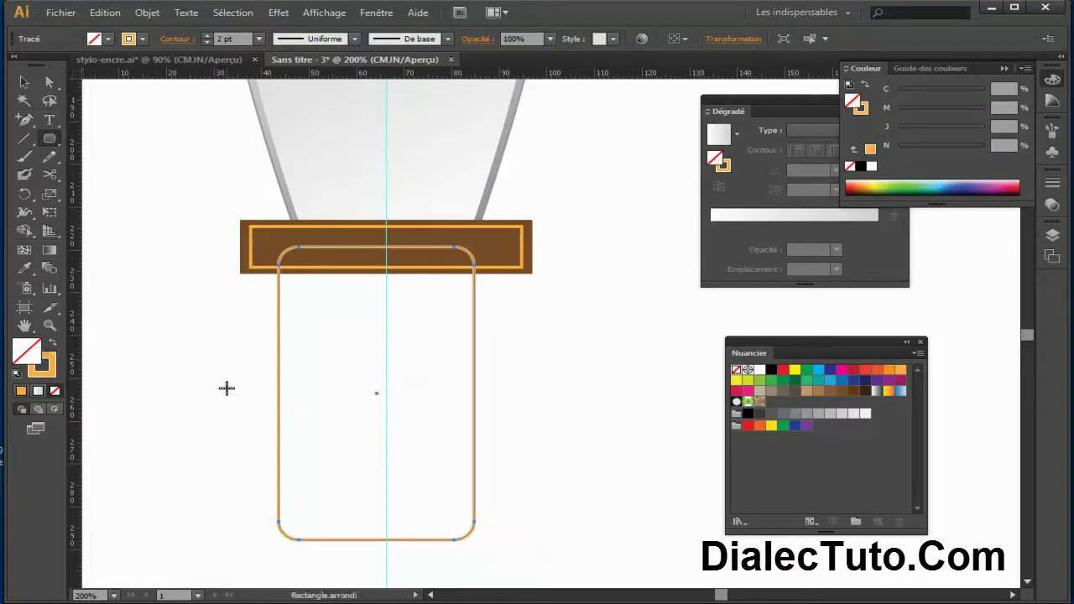
click(840, 392)
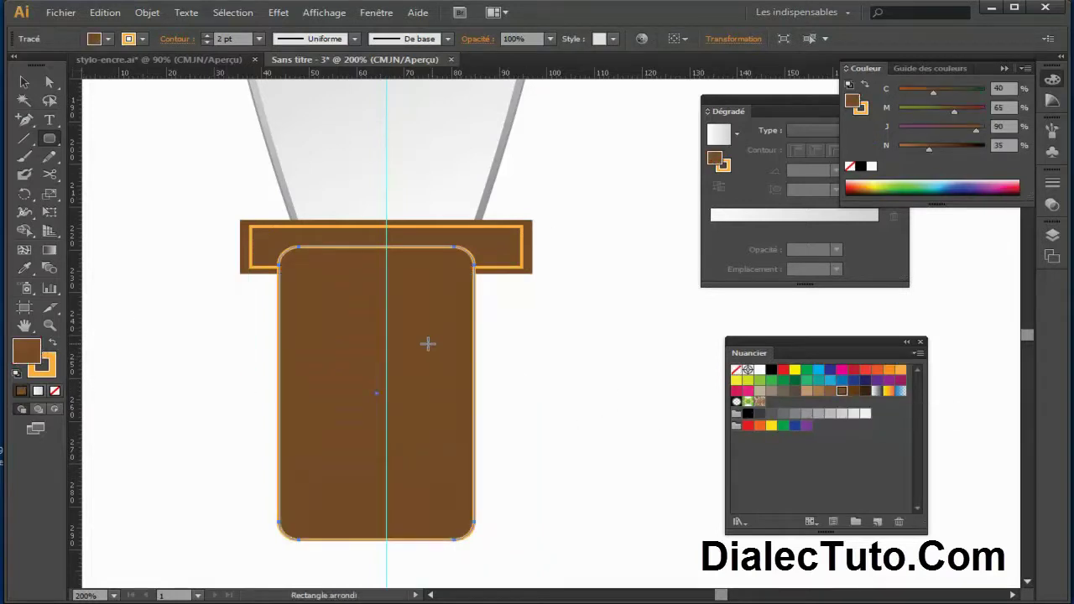
click(50, 373)
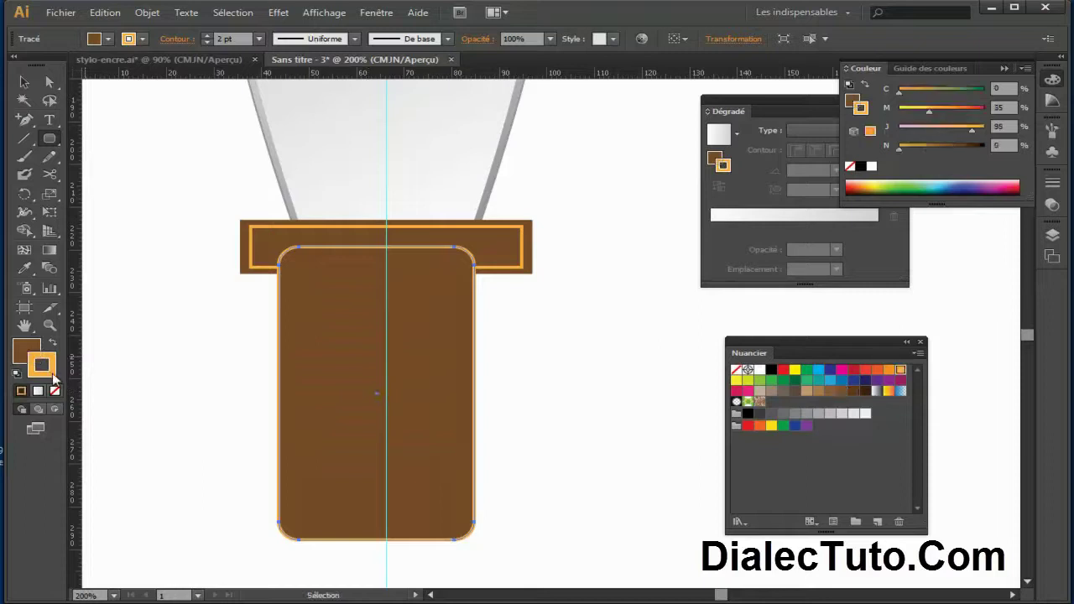
key(slash)
Nudge the brown rounded rectangle slightly right and send it behind the top bar
click(24, 82)
click(625, 446)
click(434, 430)
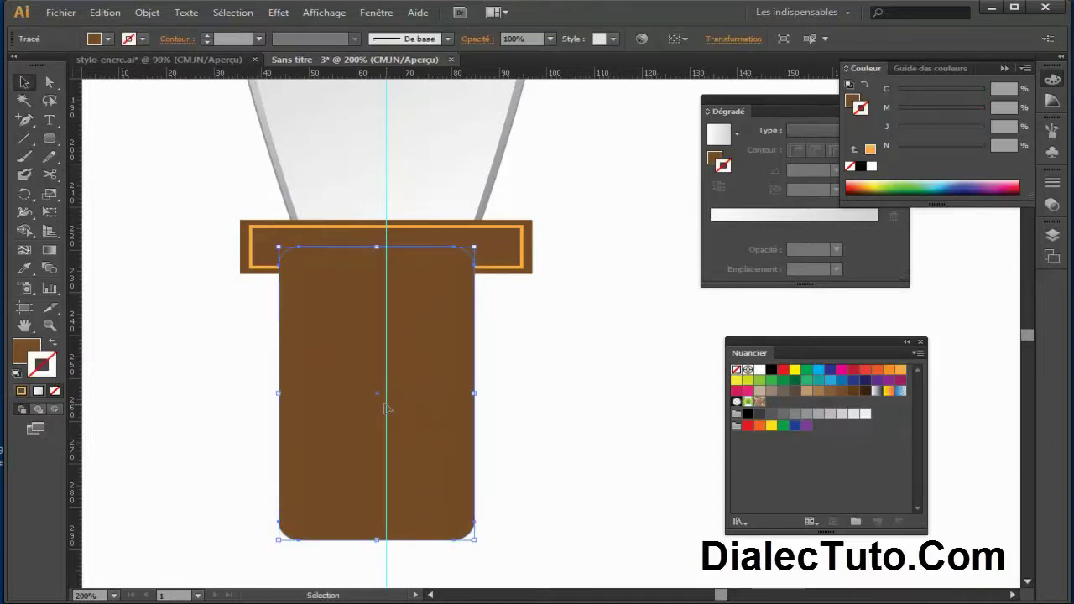
drag(426, 422, 436, 422)
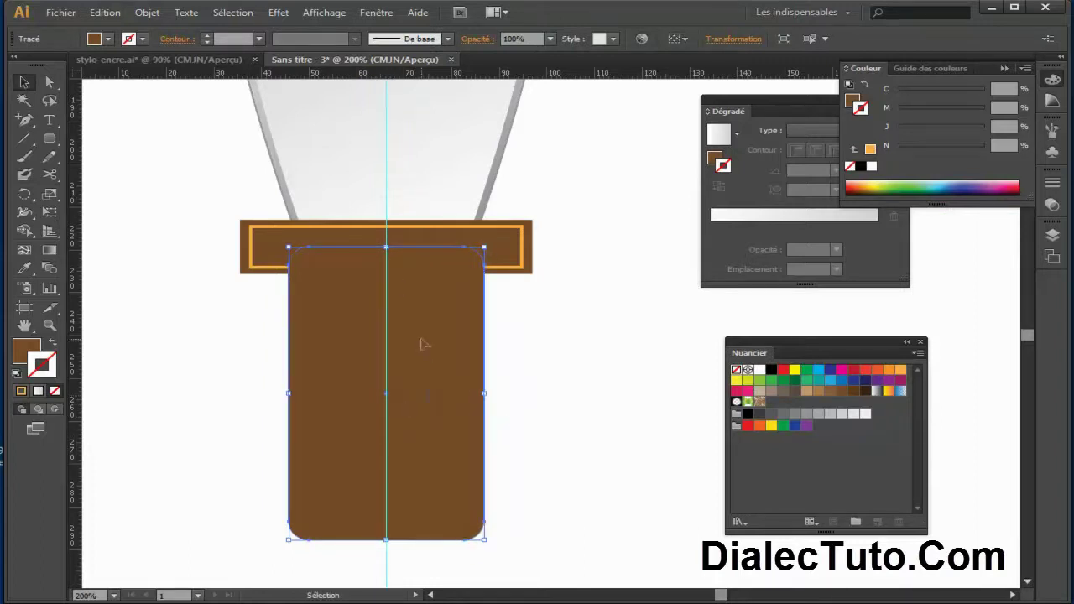
right_click(419, 312)
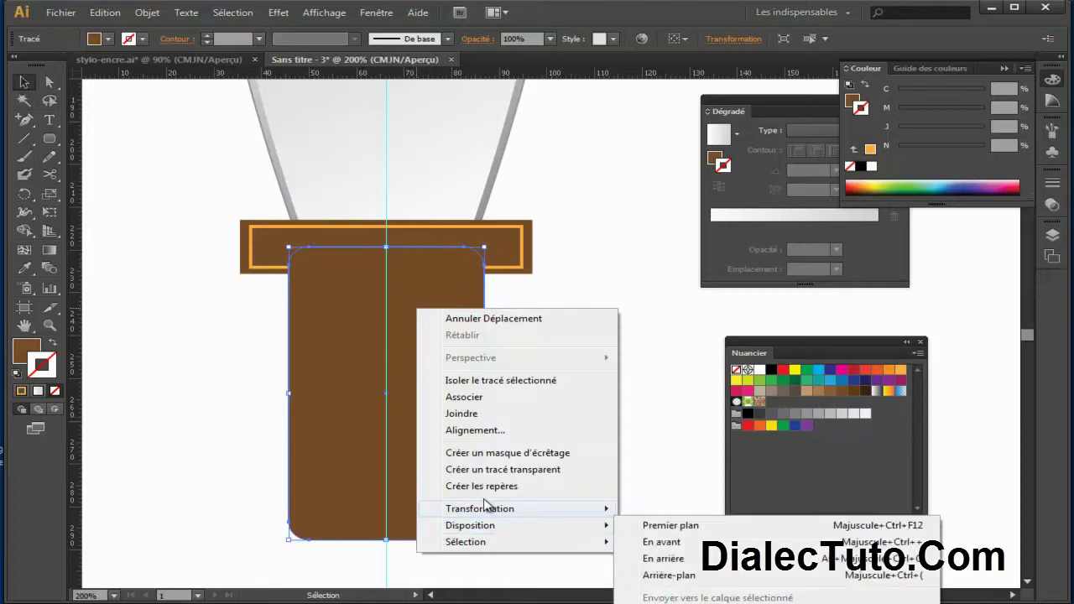
click(607, 290)
scroll(604, 345, down, 2)
scroll(605, 345, down, 2)
right_click(406, 233)
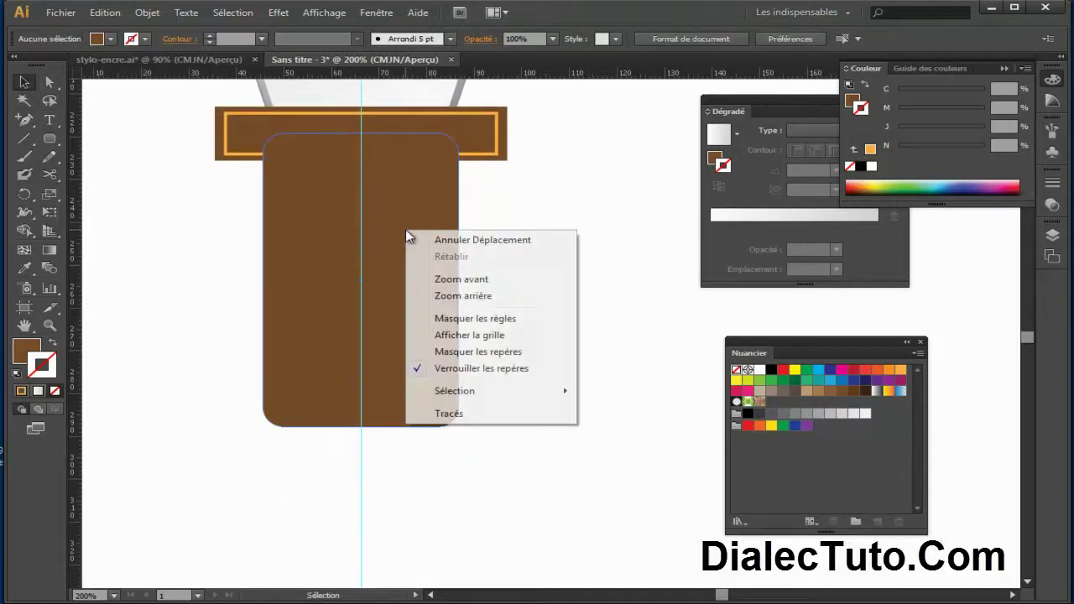
click(415, 208)
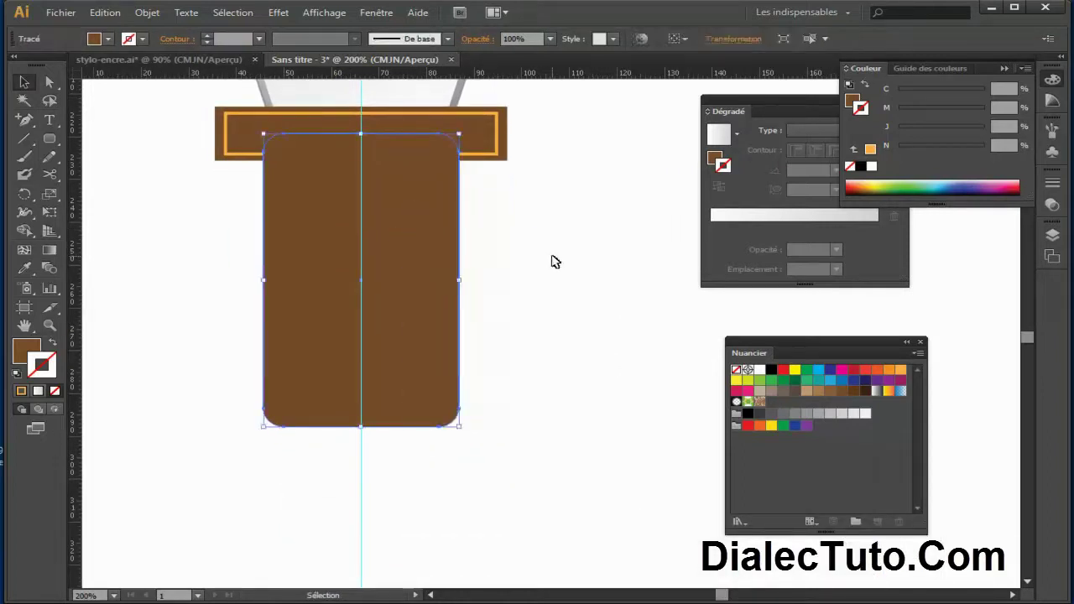
right_click(407, 221)
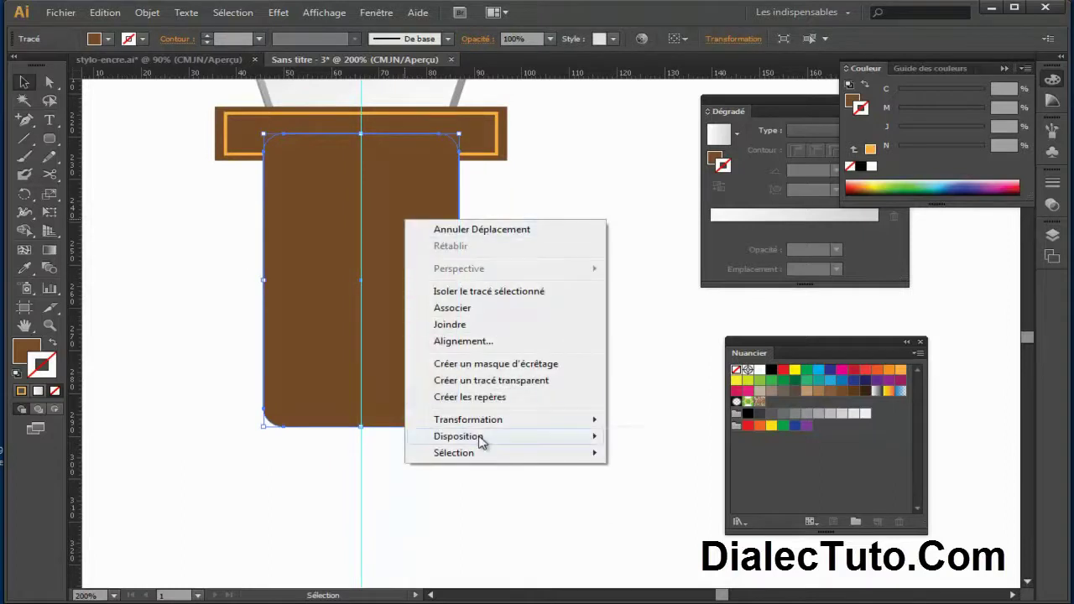
mouse_move(458, 436)
click(652, 485)
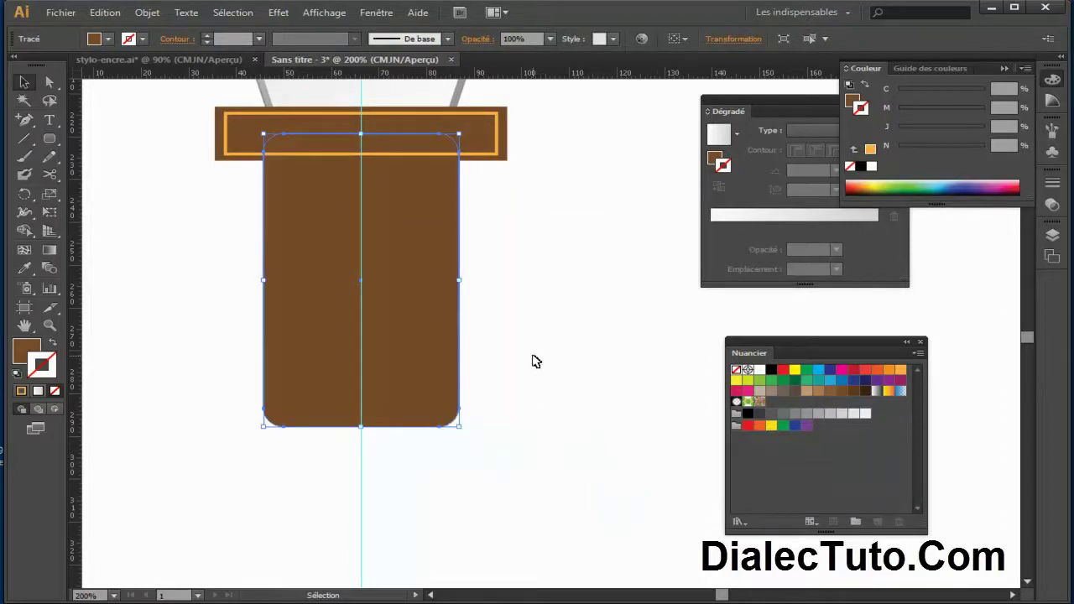
scroll(568, 335, up, 3)
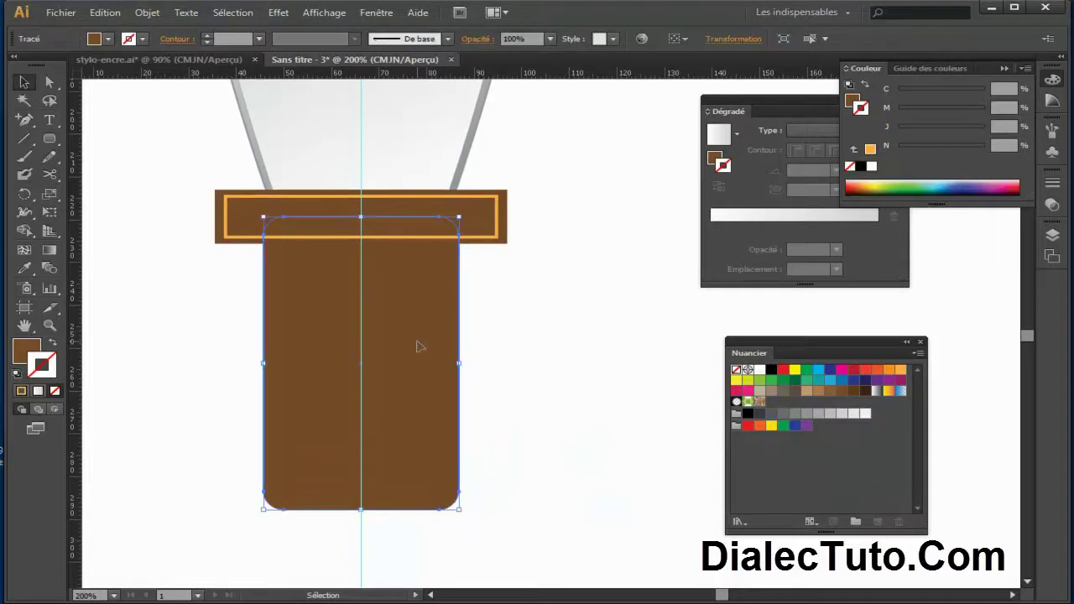
Expand the Gradient panel and reselect the brown rectangle, removing its outline
click(712, 163)
drag(760, 108, 682, 108)
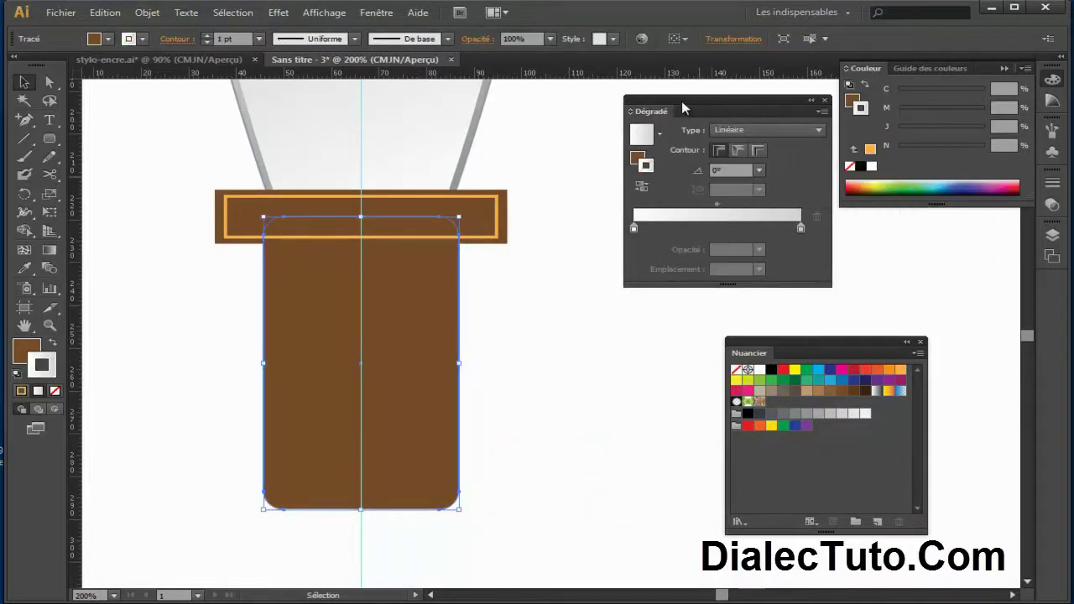
click(550, 360)
click(419, 364)
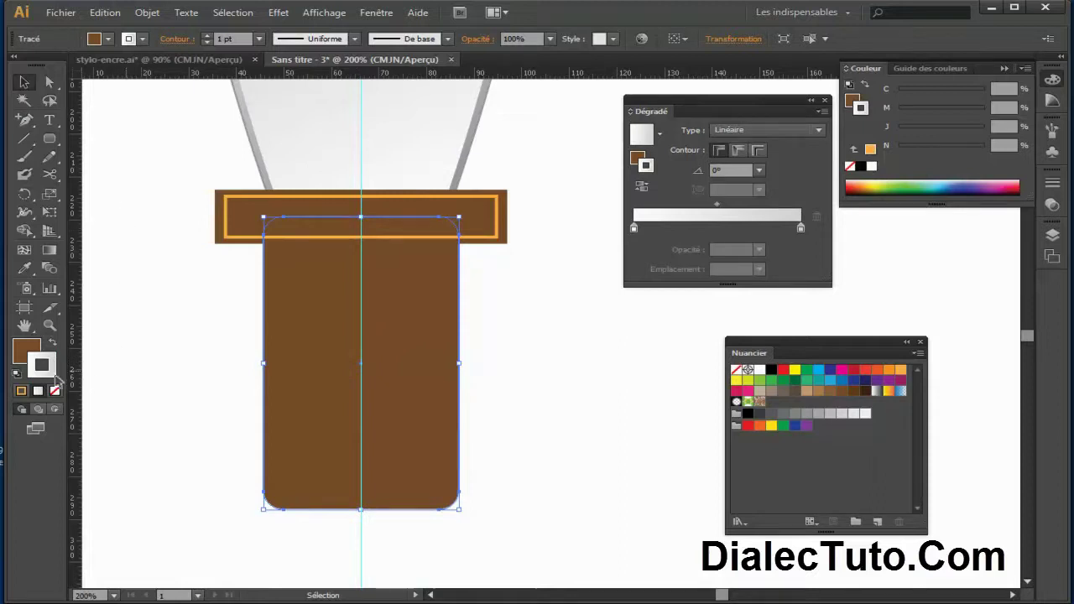
click(737, 370)
click(568, 408)
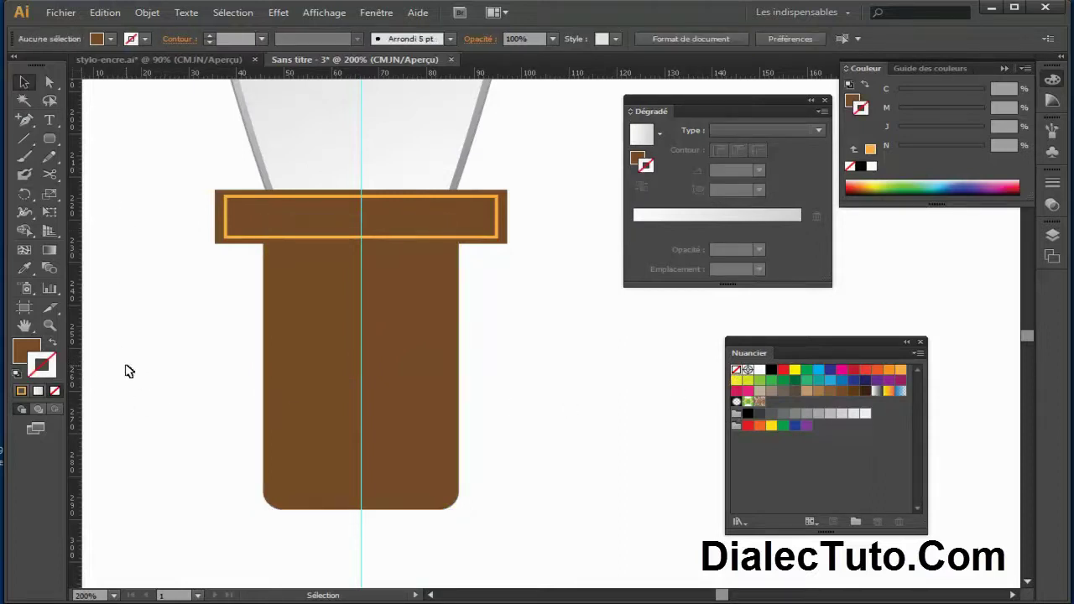
click(435, 359)
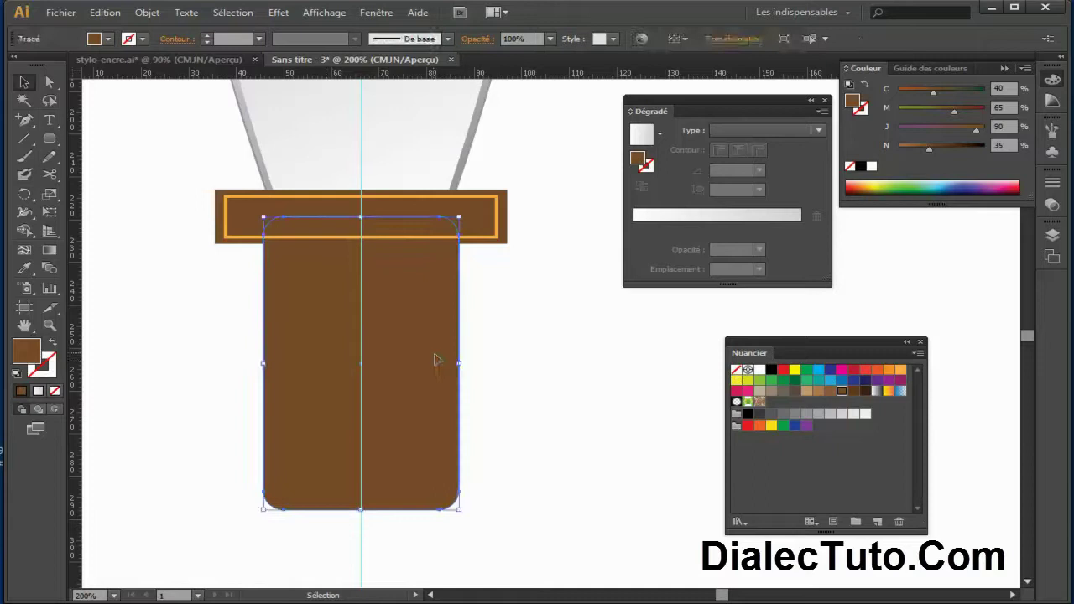
Fill the rectangle with a linear gradient from lighter brown to dark brown
click(641, 136)
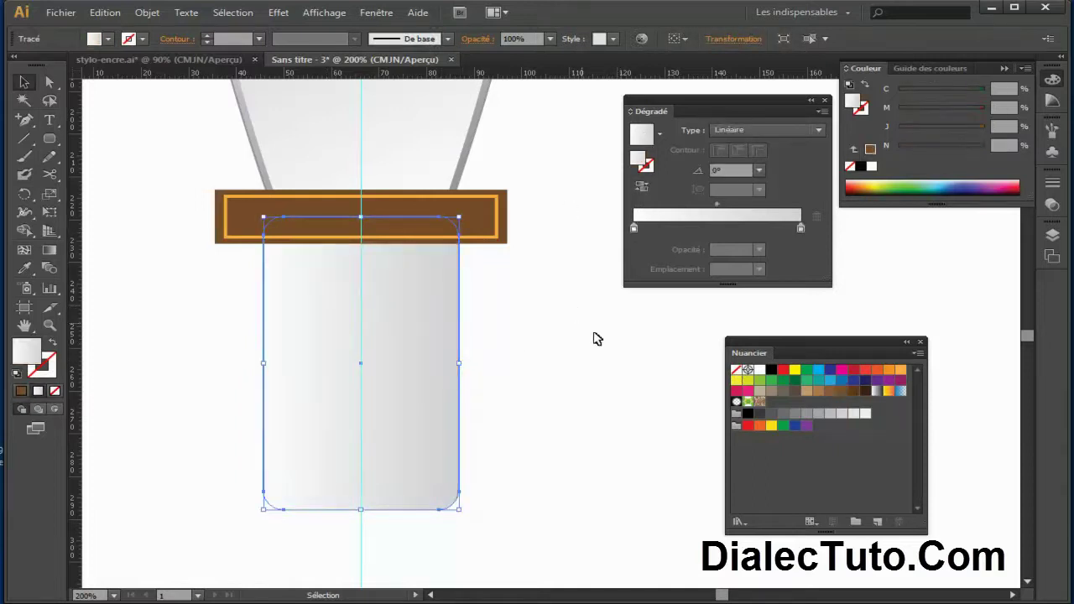
click(854, 391)
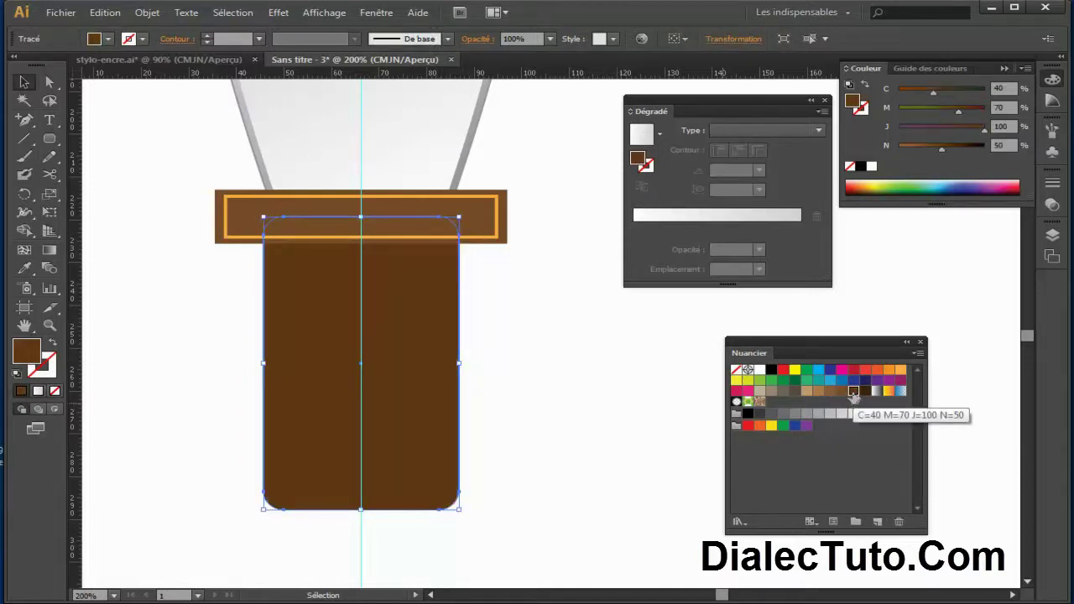
click(640, 136)
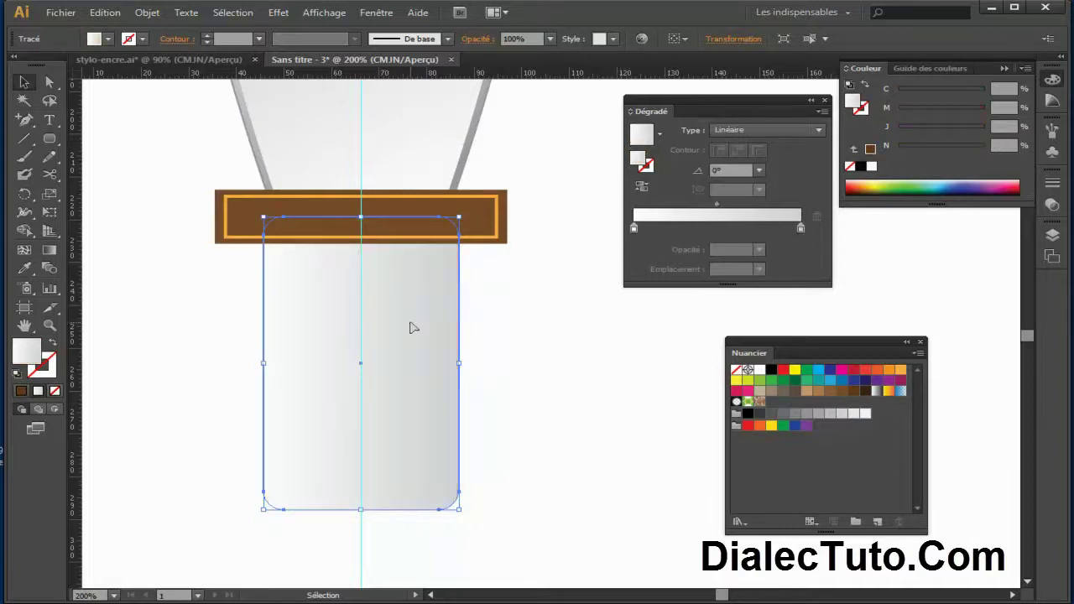
drag(854, 391, 801, 230)
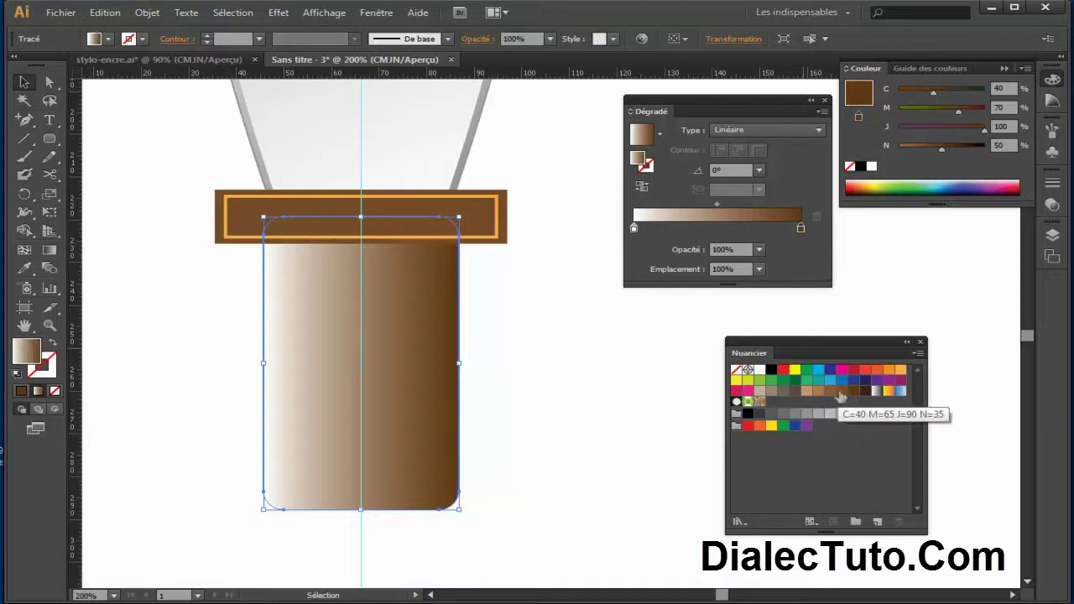
drag(833, 392, 635, 232)
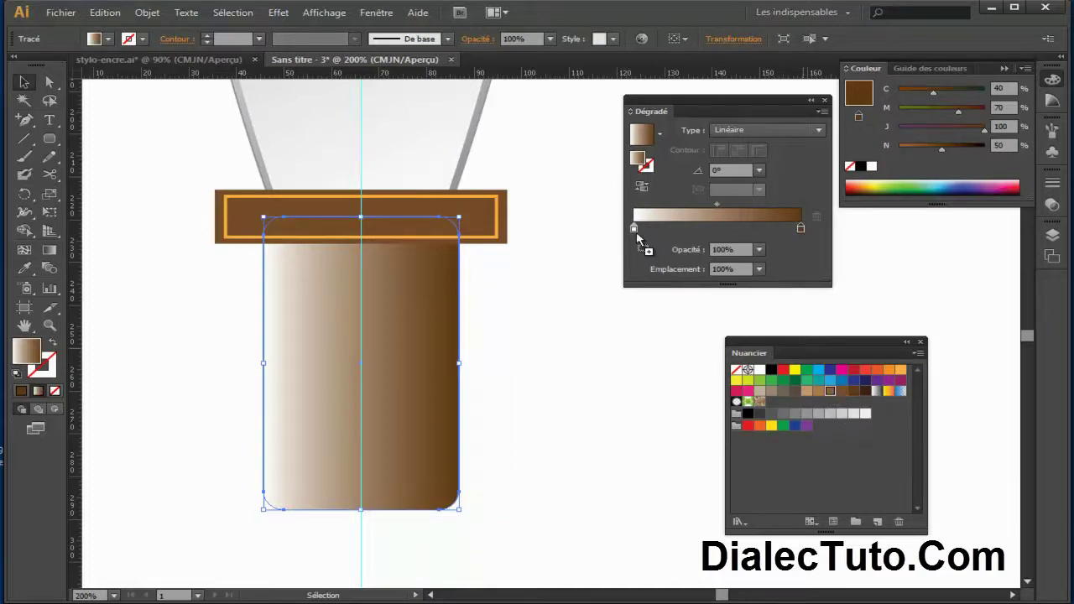
Run the gradient diagonally from top left to lower right, moving the midpoint toward the dark end
click(50, 251)
drag(244, 217, 436, 457)
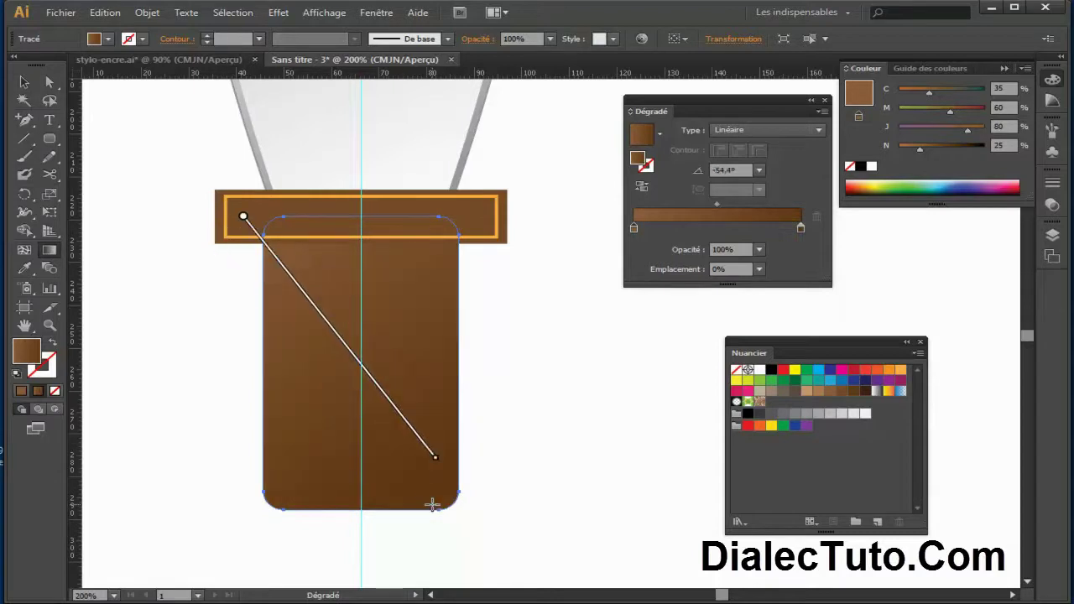
drag(273, 259, 426, 441)
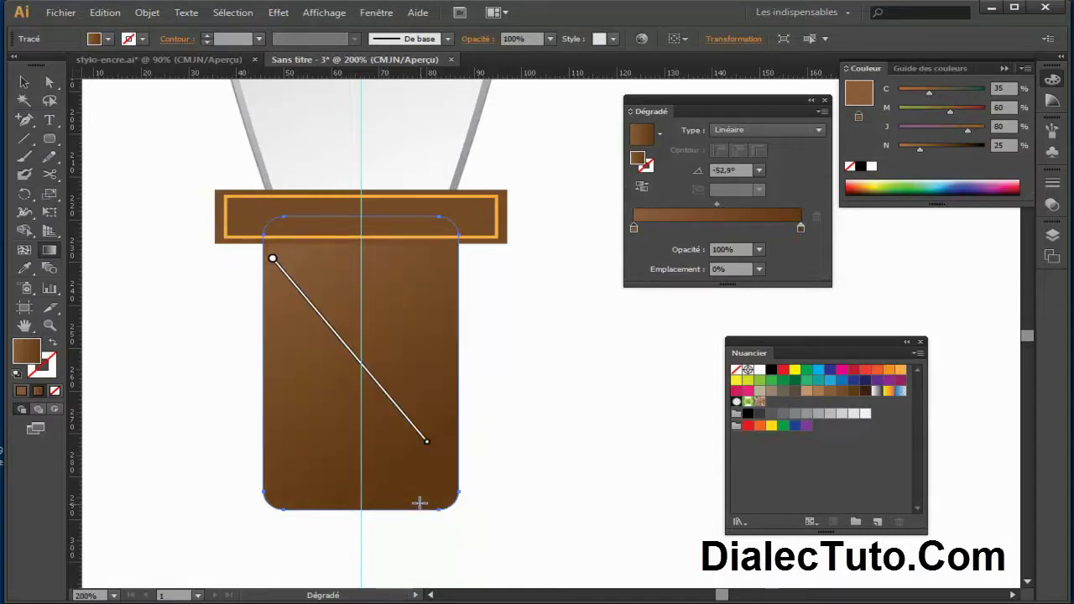
drag(717, 204, 758, 204)
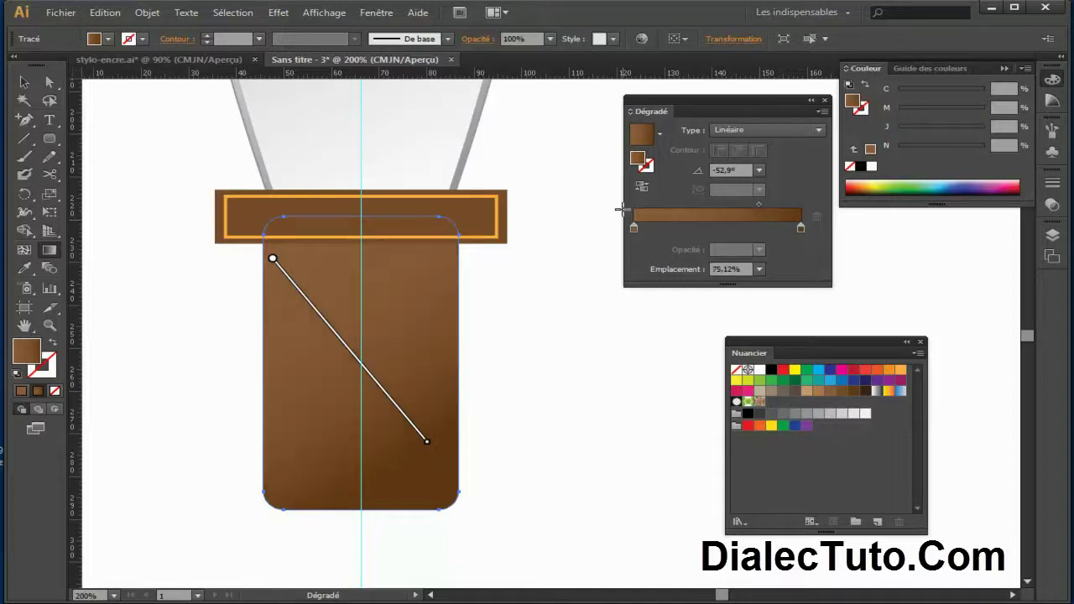
click(22, 82)
click(504, 443)
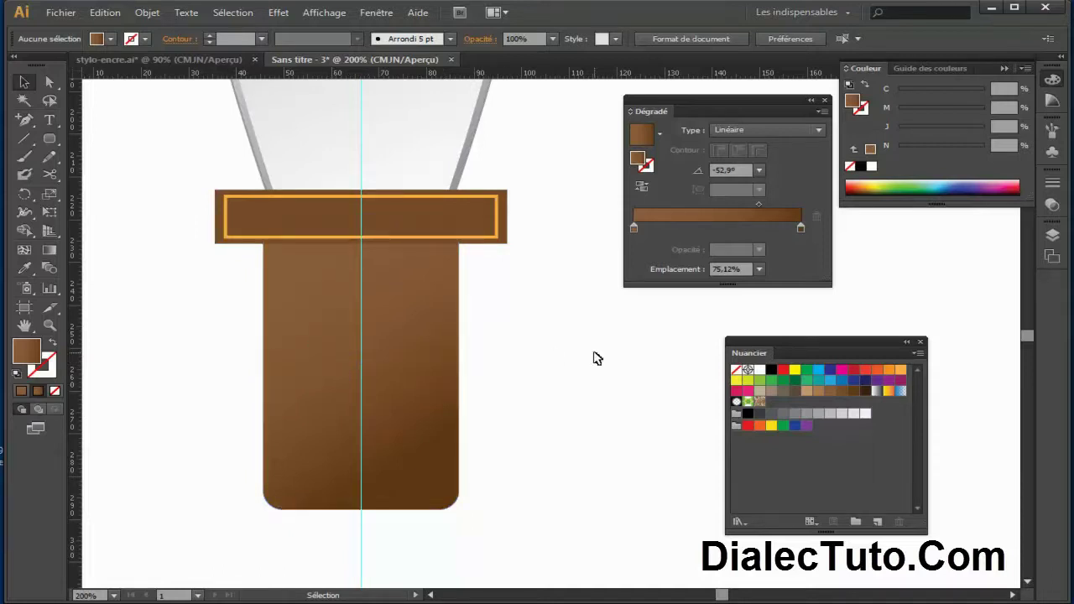
Draw a small circle beside the nib's pointed tip
key(ctrl+minus)
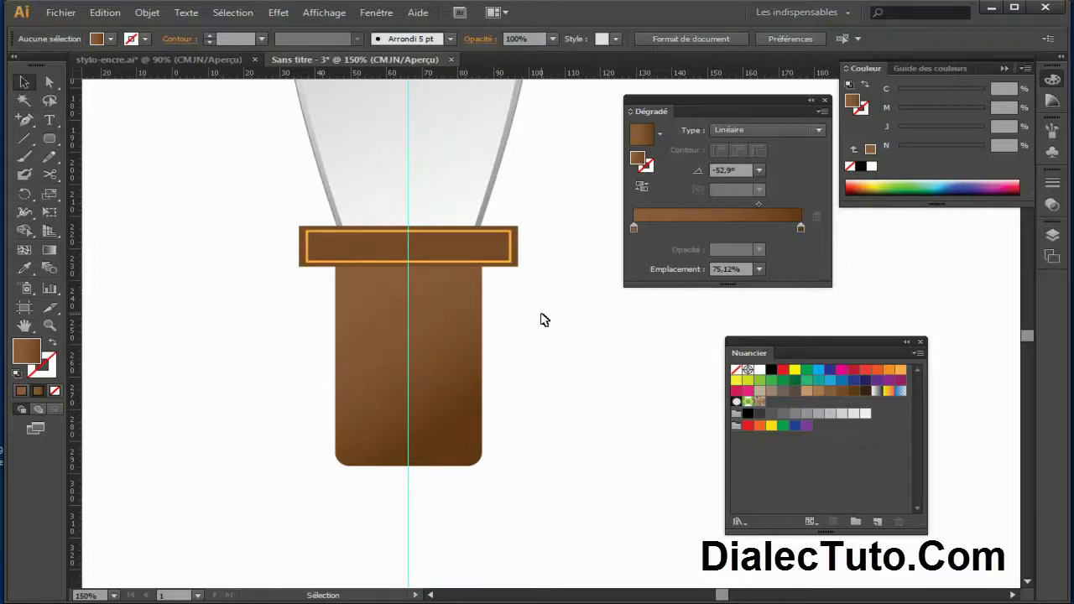
key(ctrl+minus)
drag(532, 314, 421, 408)
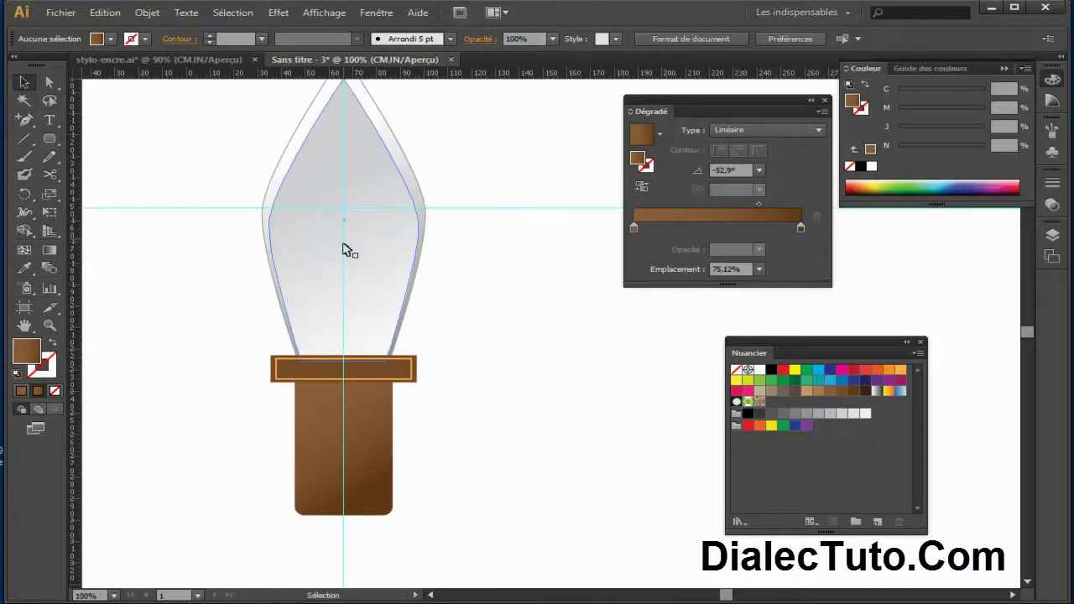
drag(486, 294, 479, 353)
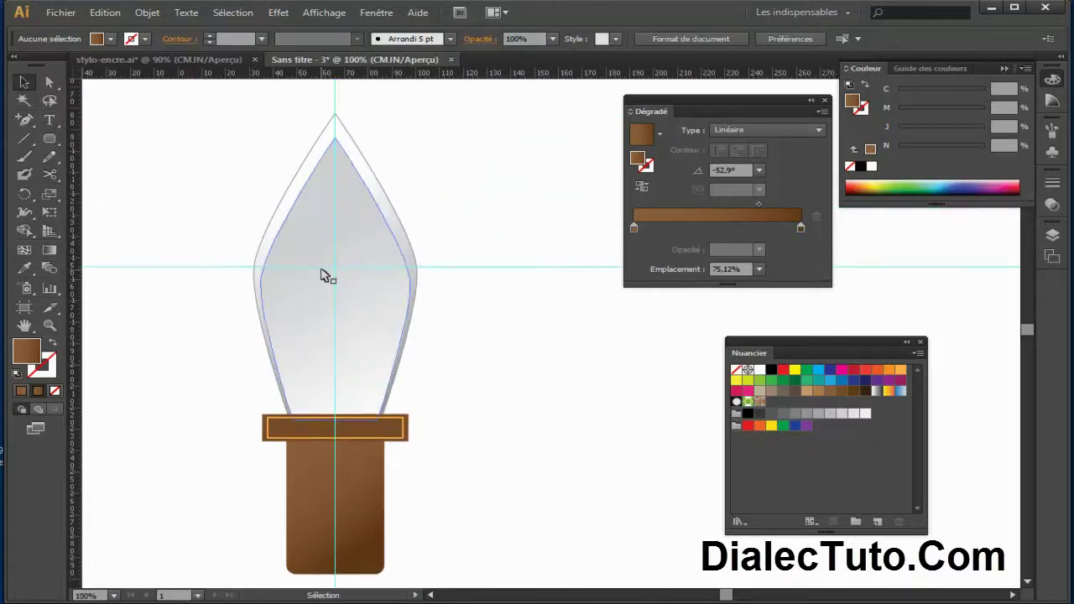
drag(52, 139, 142, 157)
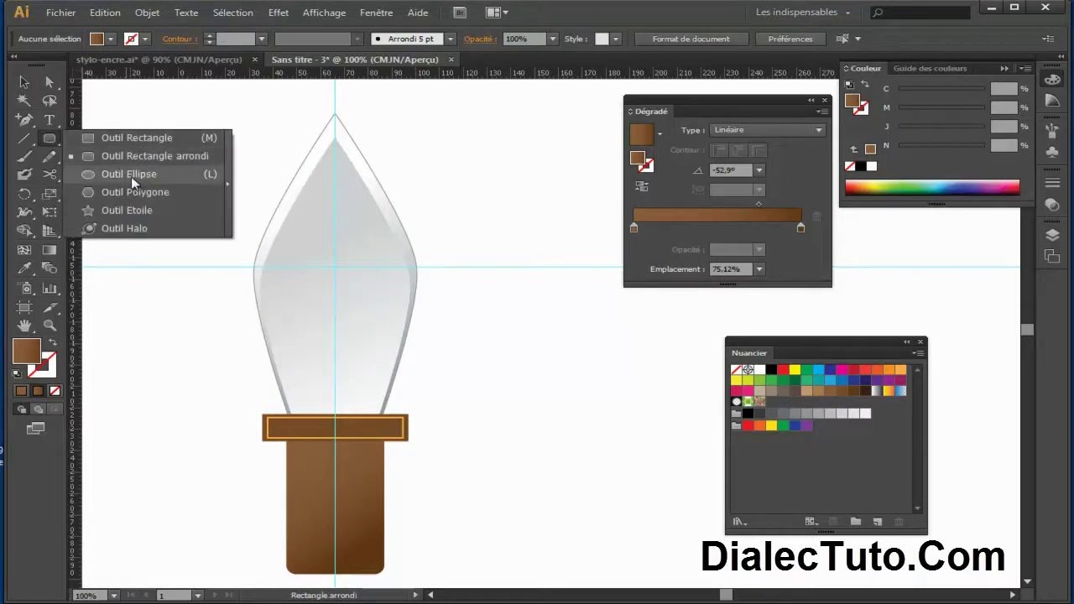
click(134, 177)
drag(544, 387, 550, 401)
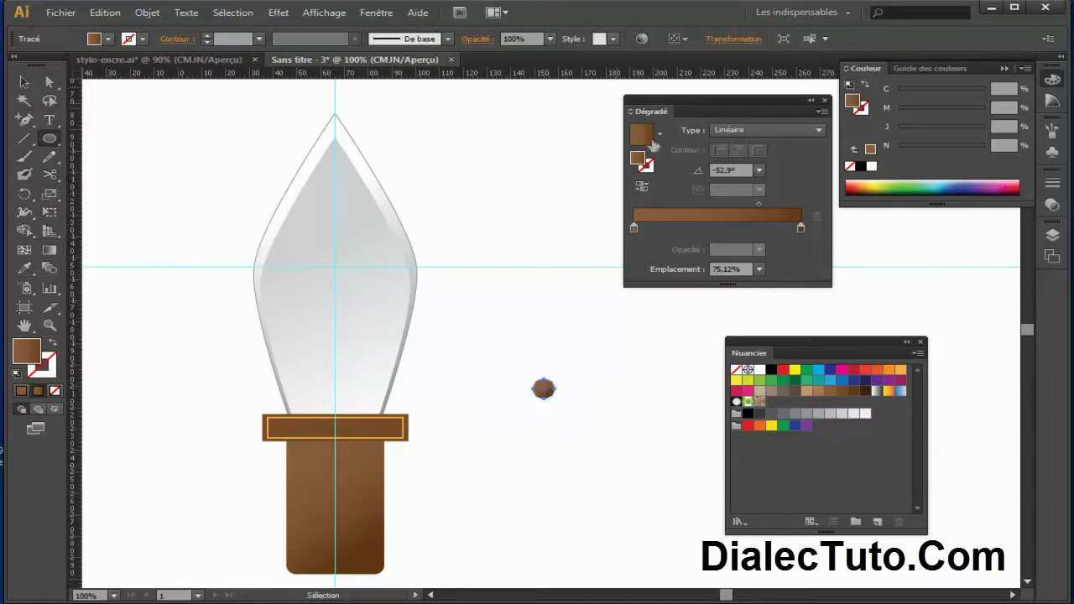
Give the circle a gradient from dark grey on the left to 50% grey on the right
click(24, 81)
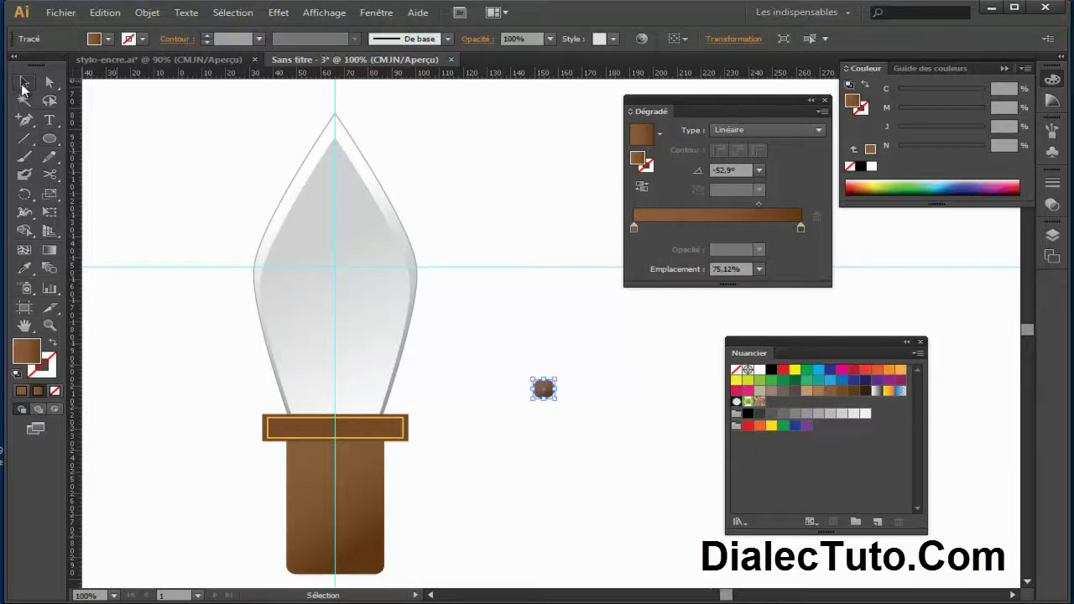
click(595, 403)
click(544, 388)
click(800, 228)
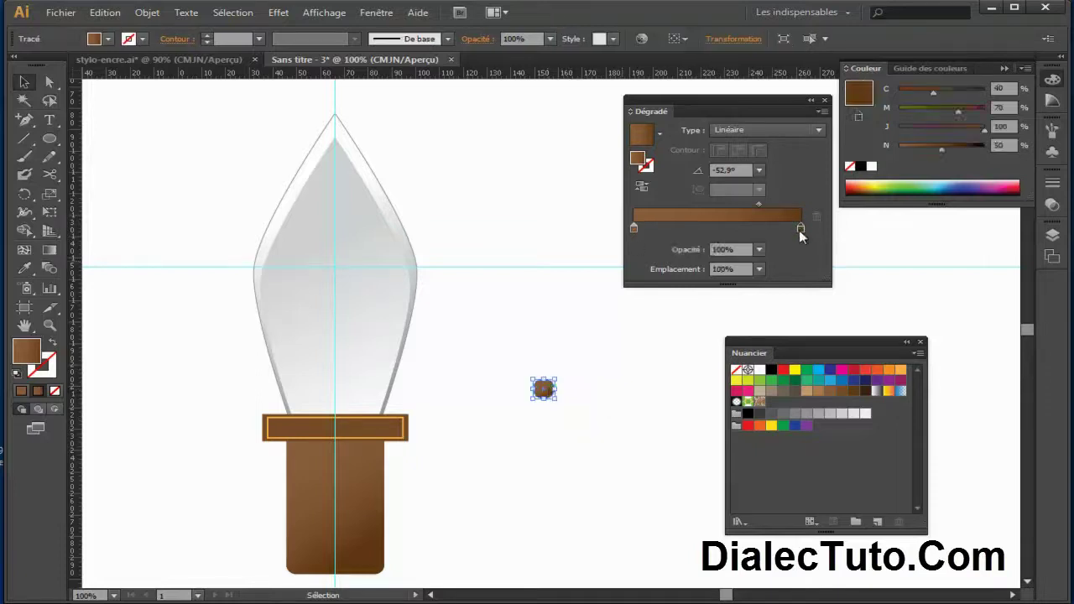
drag(781, 424, 801, 228)
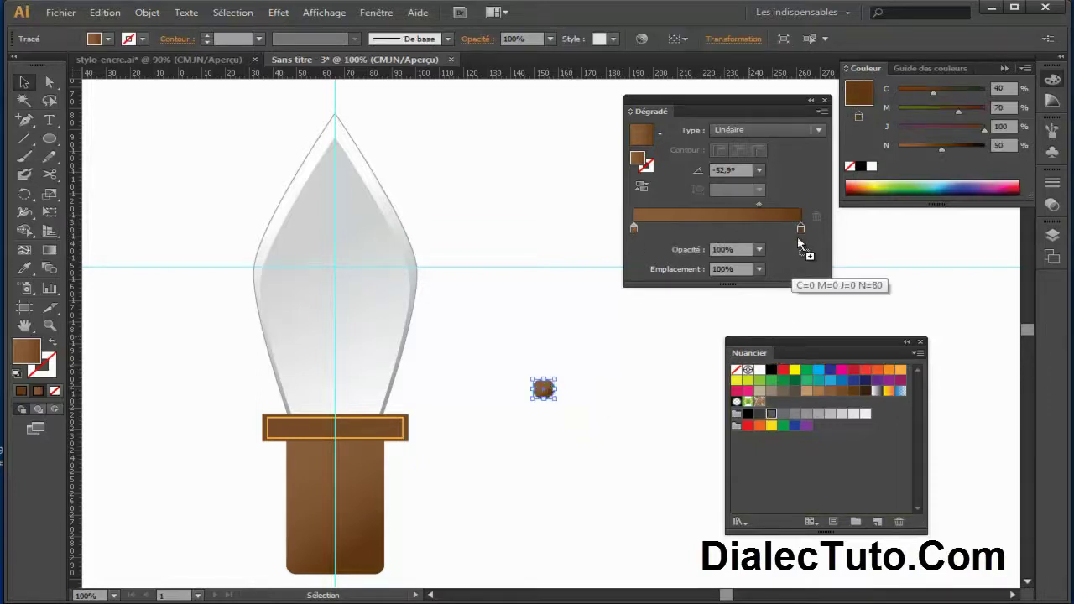
click(633, 227)
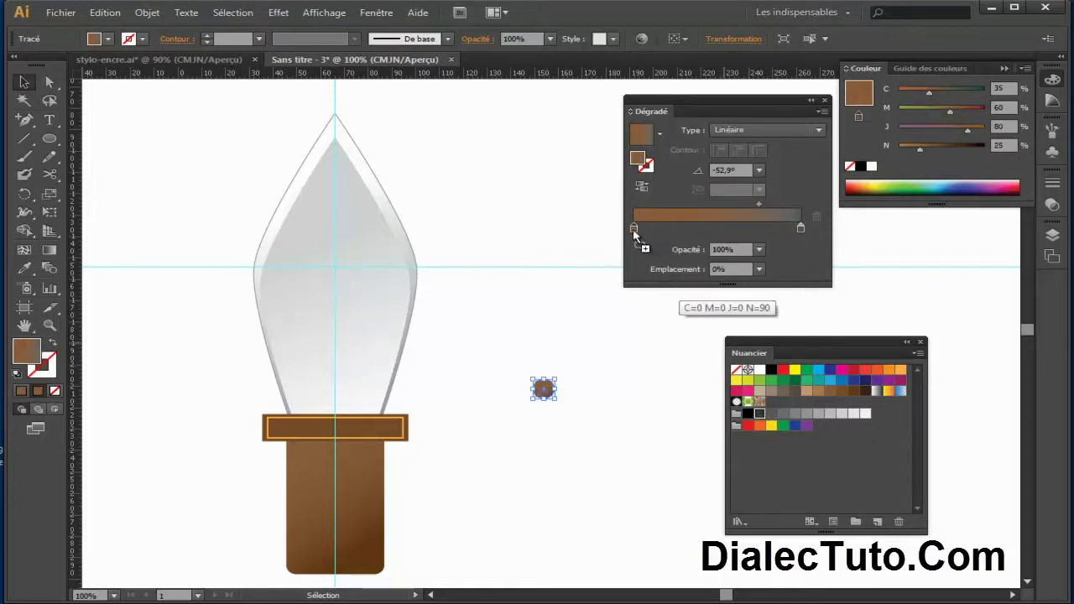
drag(760, 417, 635, 229)
Move the circle onto the centre guide inside the nib
click(638, 439)
mouse_move(544, 388)
mouse_down()
mouse_move(361, 328)
mouse_move(334, 296)
mouse_move(335, 312)
mouse_up()
click(604, 409)
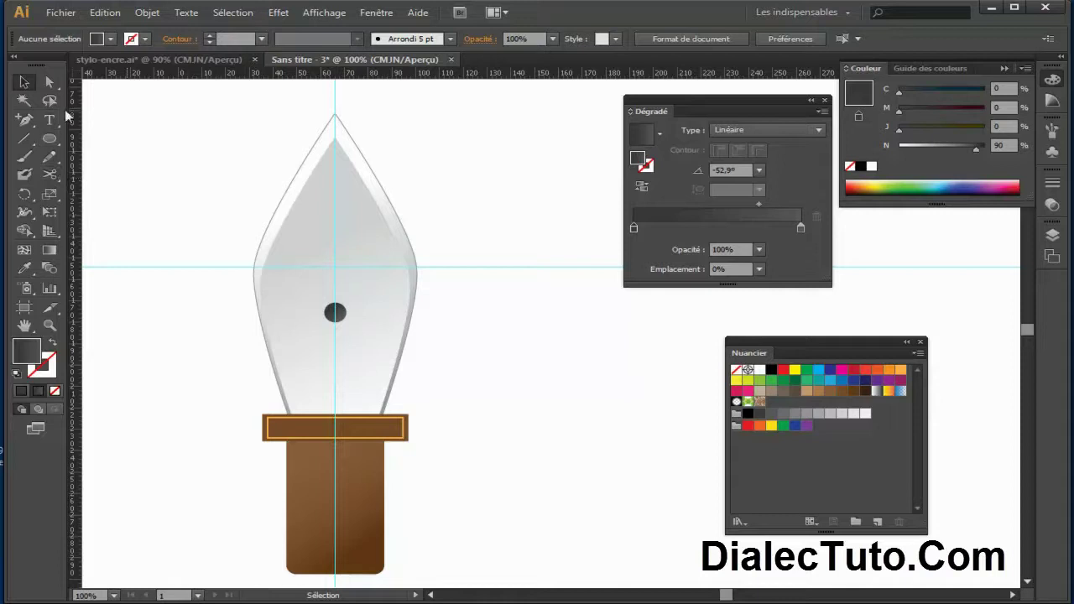
Draw a thin black vertical line from the nib tip down to the circle
drag(24, 138, 98, 140)
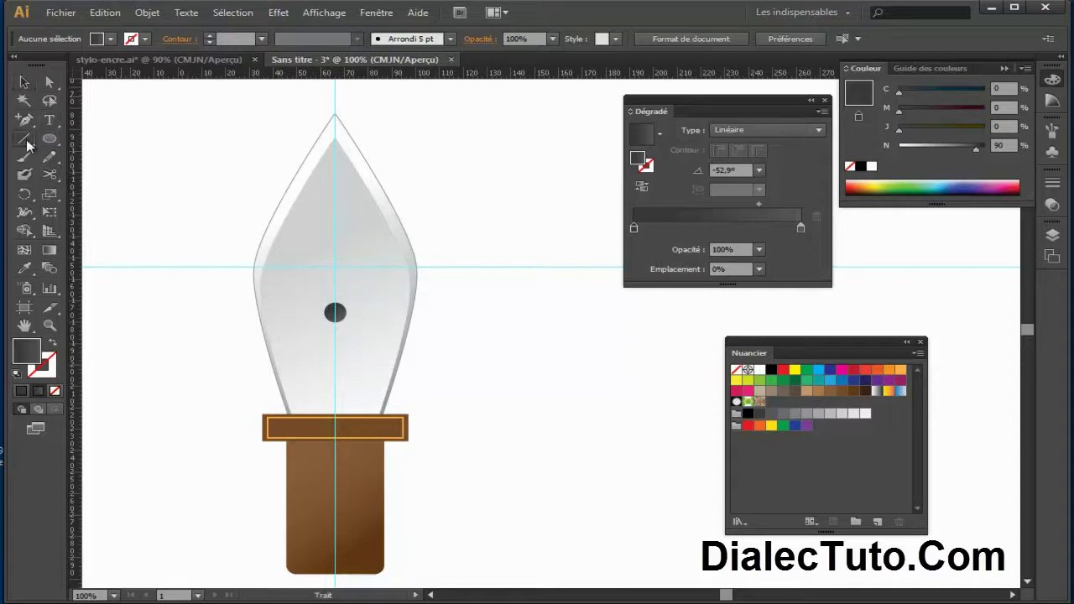
click(98, 141)
key(v)
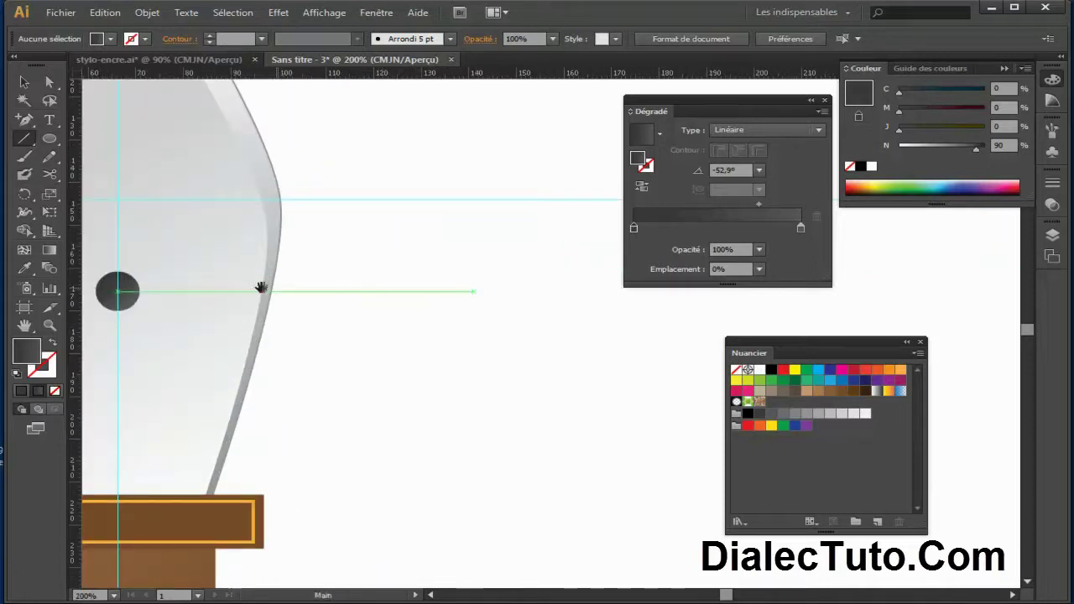
drag(259, 288, 554, 424)
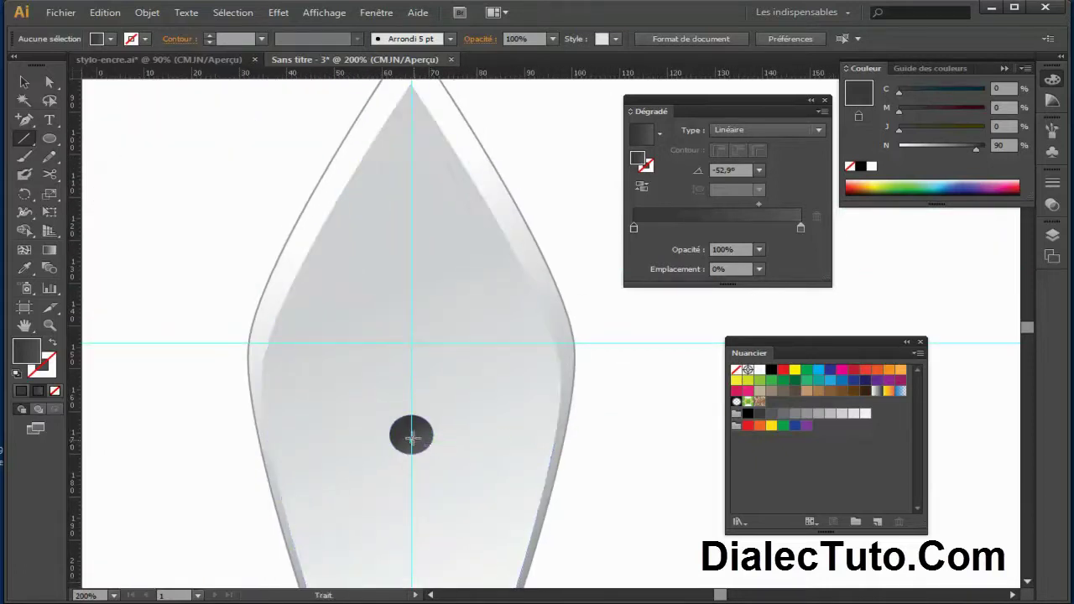
drag(411, 434, 411, 112)
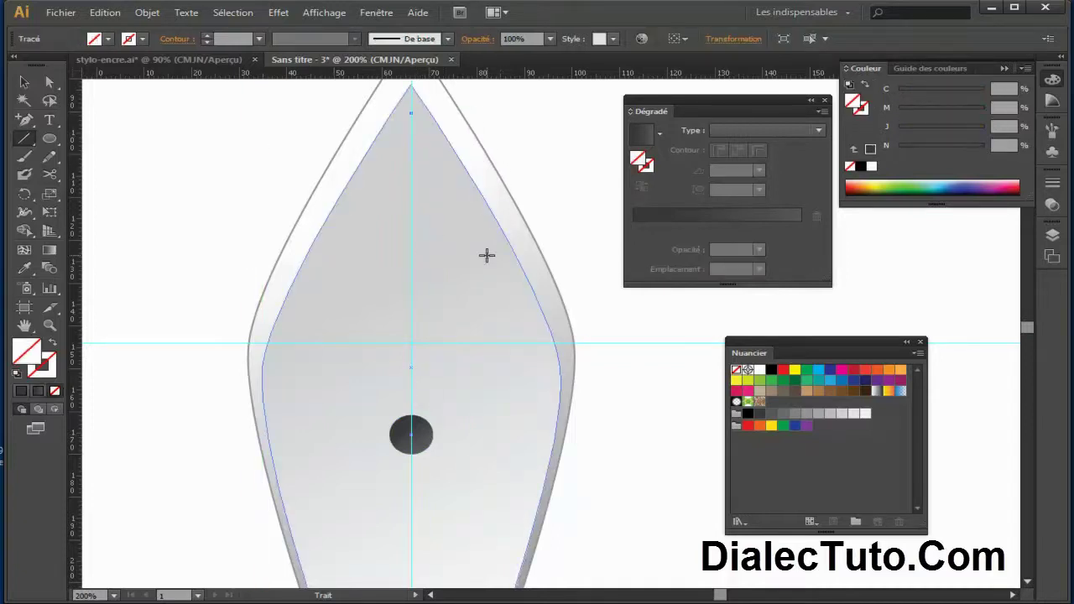
key(v)
ctrl+click(385, 210)
ctrl+click(152, 295)
key(ctrl)
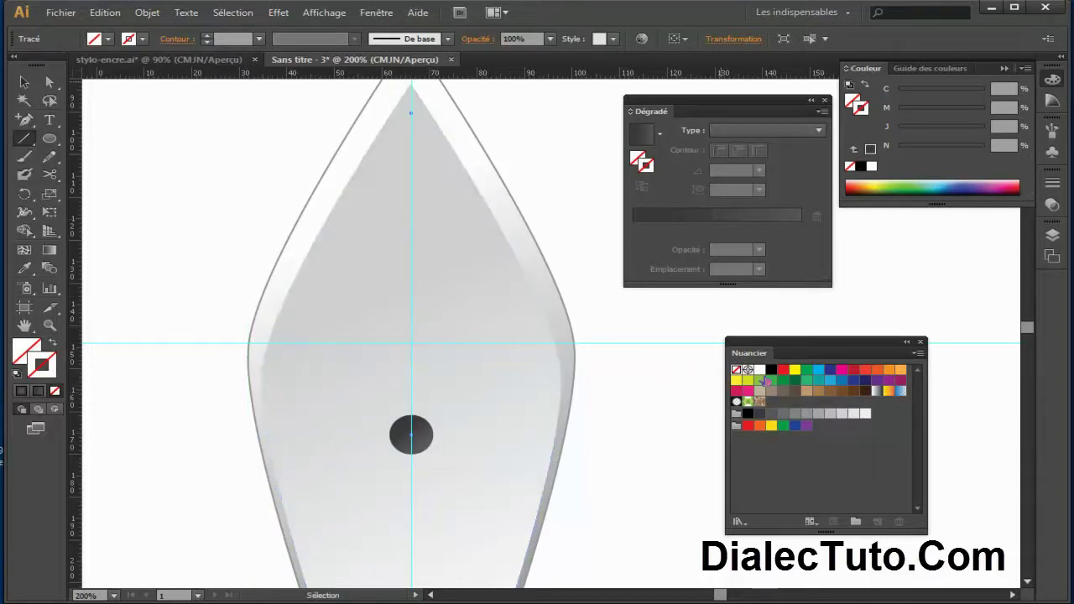
drag(411, 114, 412, 433)
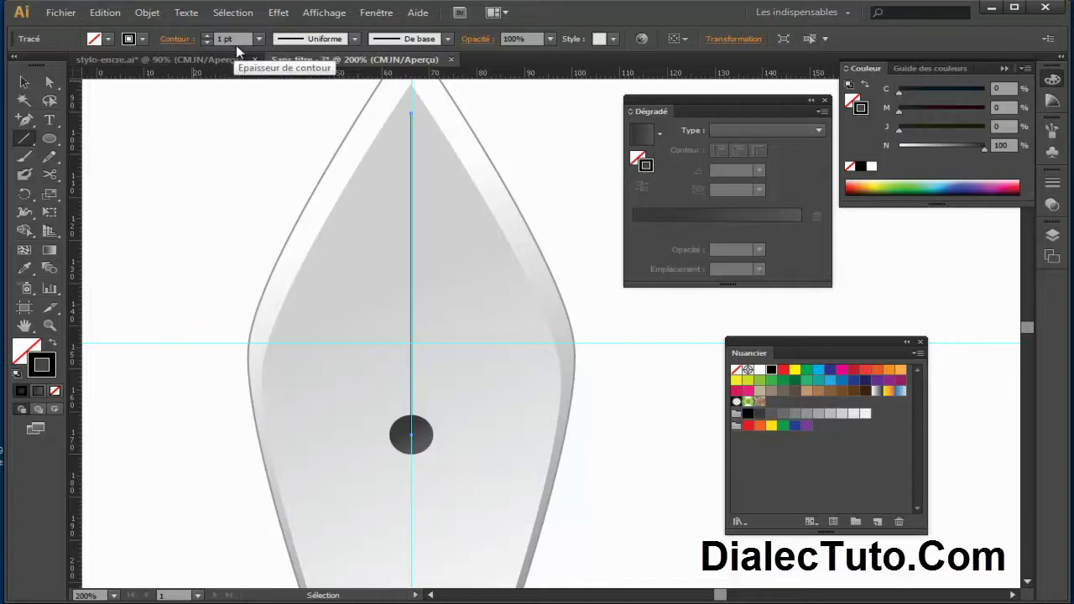
click(24, 82)
click(209, 175)
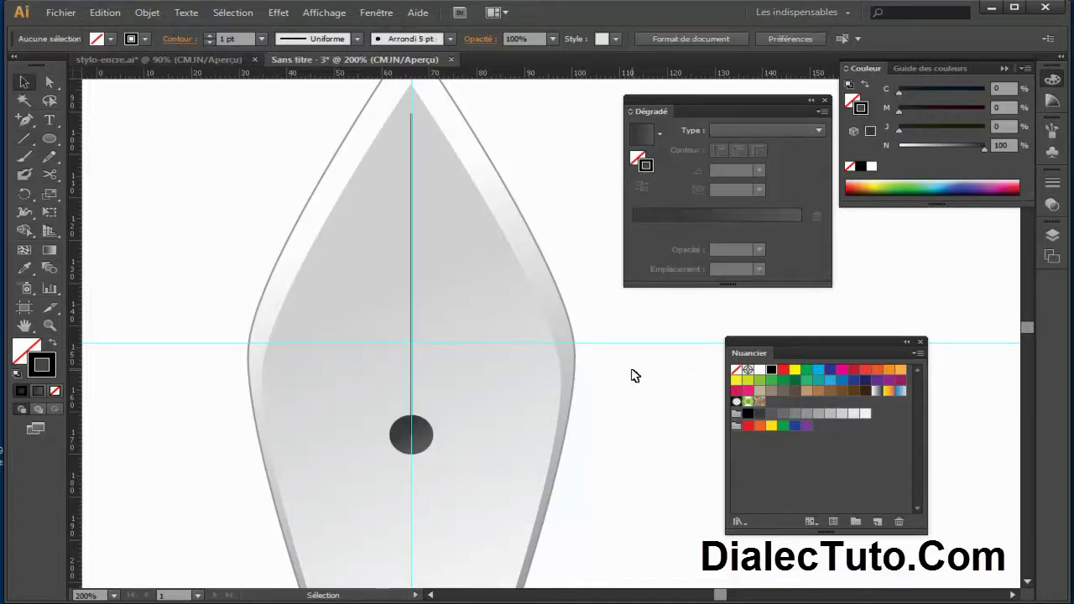
Hide the guides
click(324, 13)
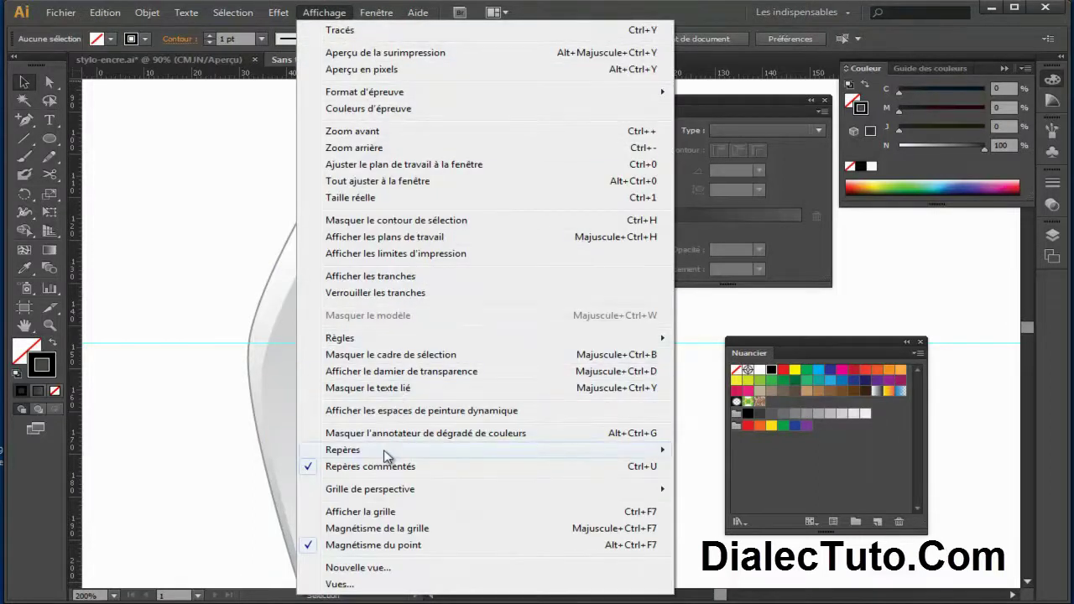
mouse_move(342, 450)
click(743, 453)
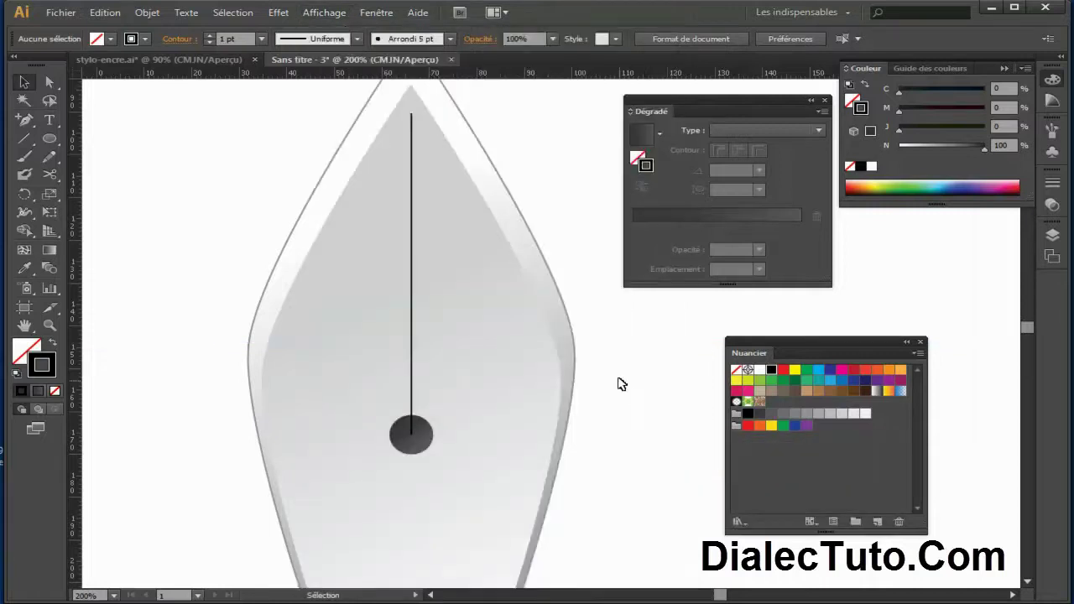
key(v)
Bring the dark circle to the front, over the end of the slit line
click(424, 447)
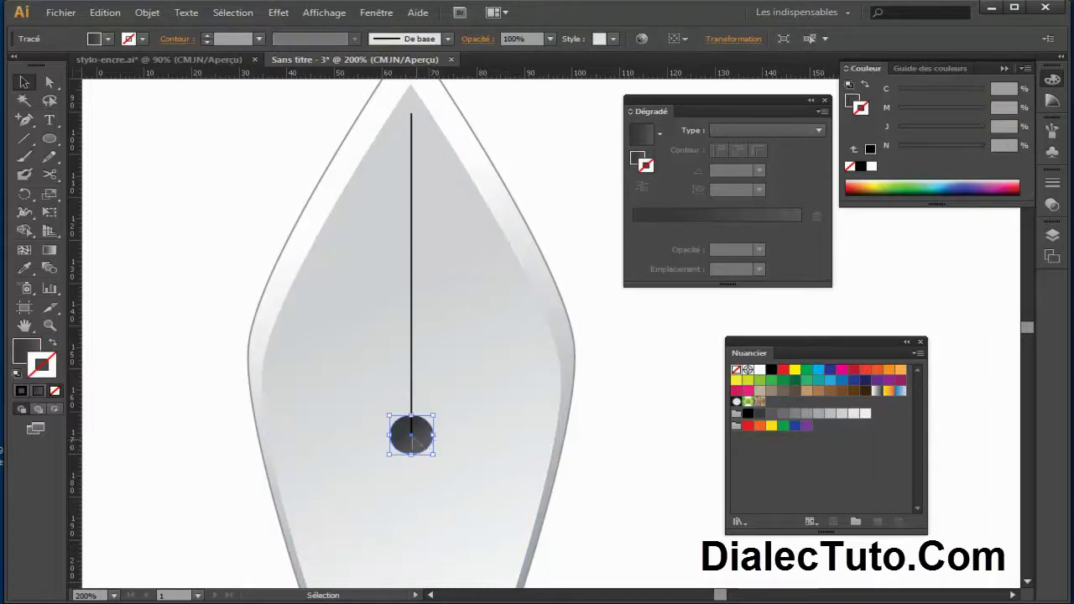
right_click(424, 447)
click(613, 390)
key(space)
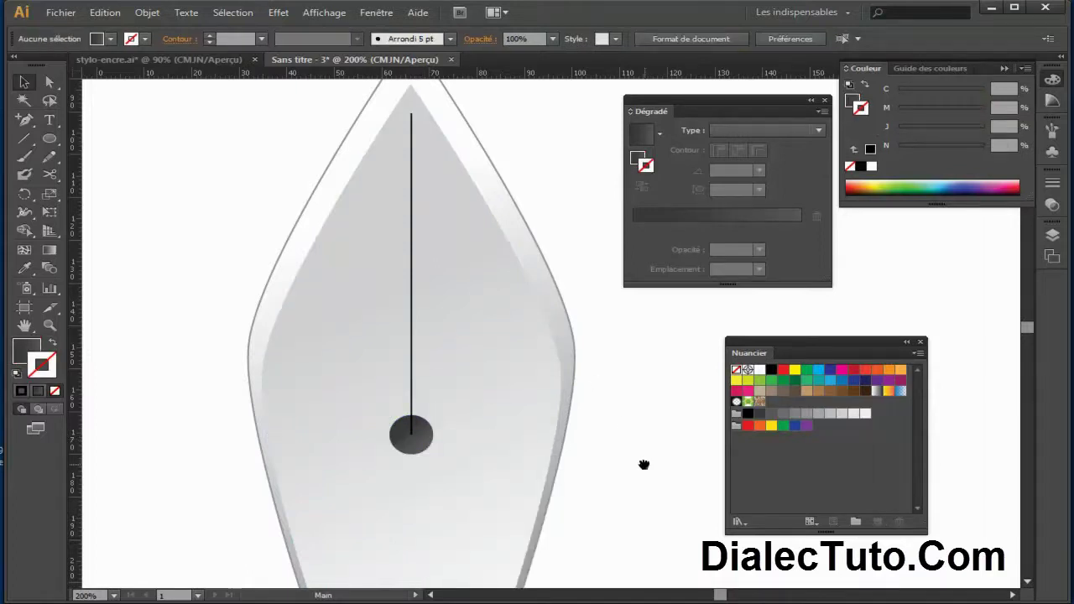
drag(643, 464, 559, 250)
click(334, 228)
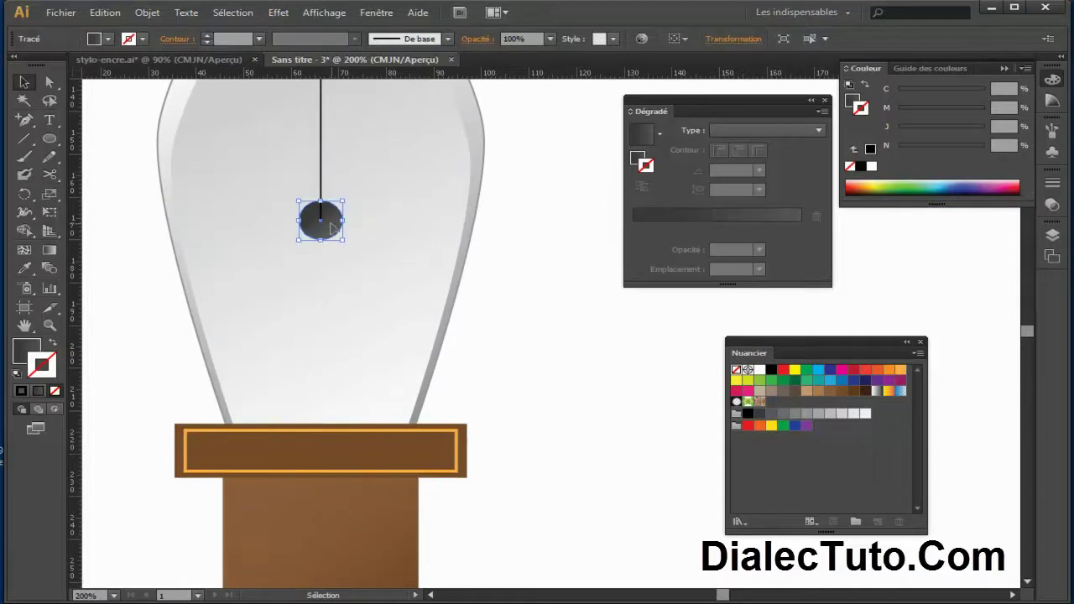
right_click(334, 228)
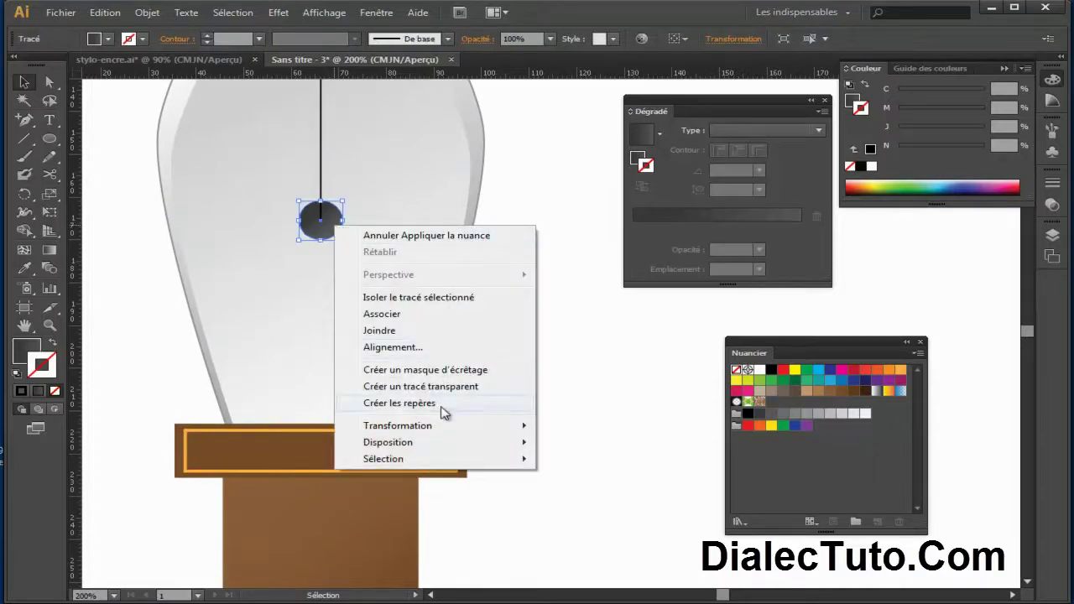
click(582, 442)
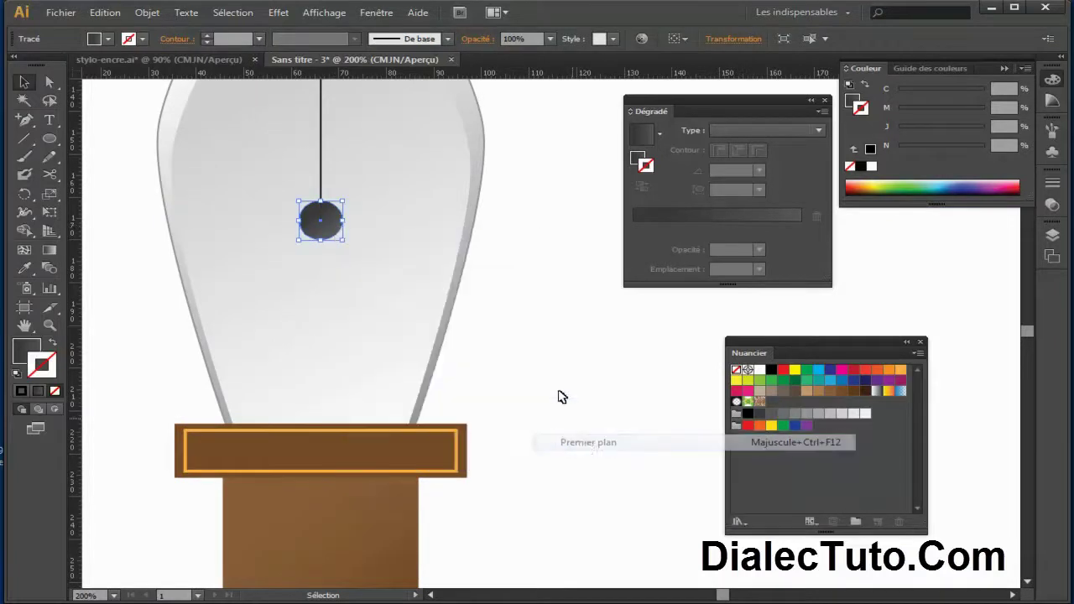
click(582, 391)
Zoom out to 66.67% and compare the pen with the stylo-encre.ai reference
key(ctrl+minus)
key(ctrl+minus)
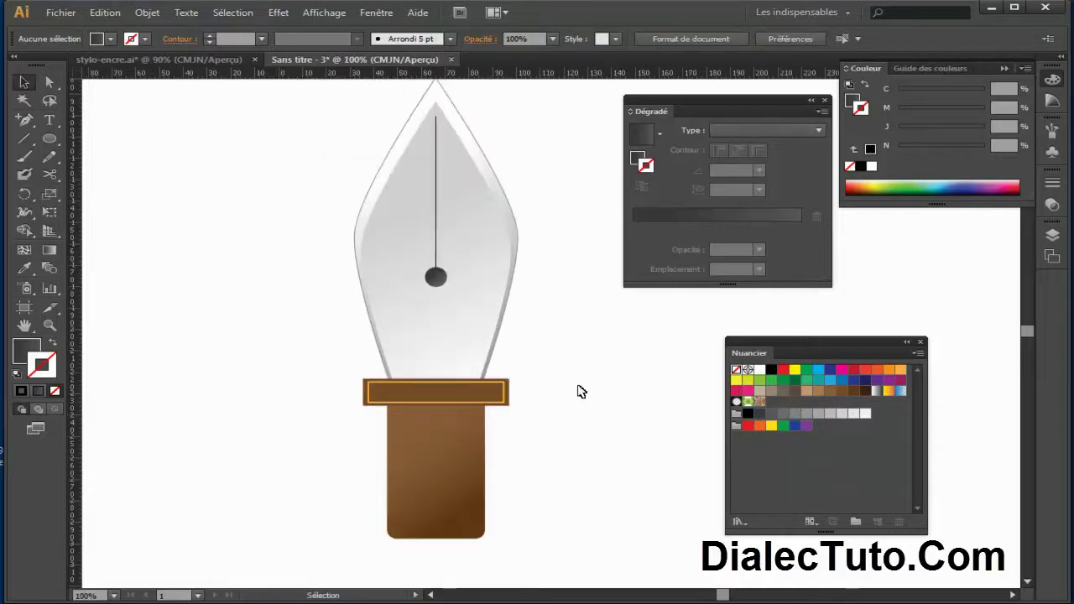
mouse_move(547, 353)
mouse_down()
mouse_move(490, 372)
mouse_move(467, 359)
mouse_up()
key(ctrl+minus)
click(217, 60)
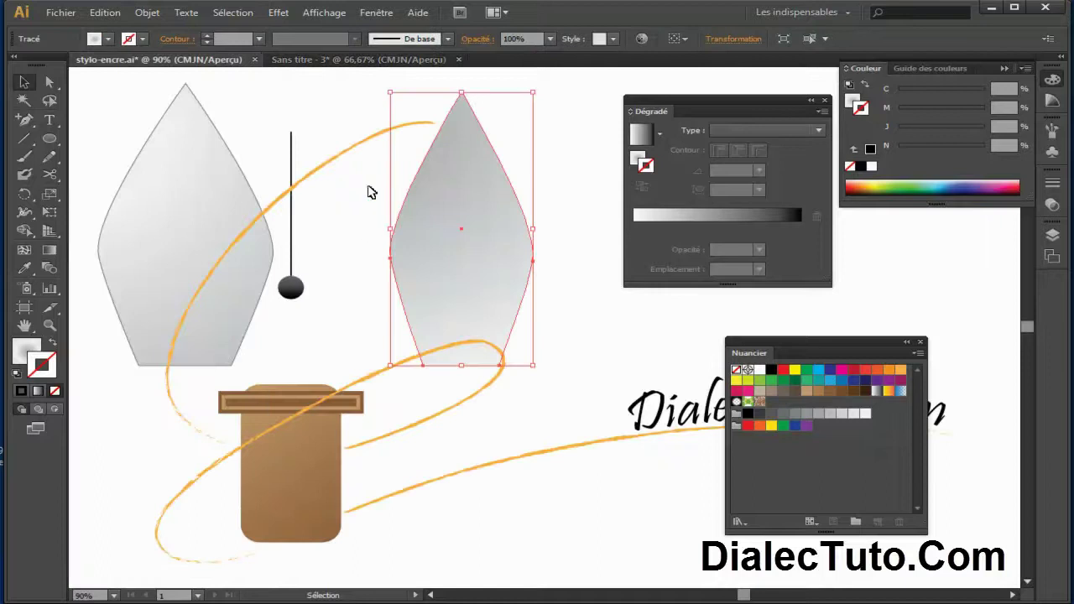
click(359, 59)
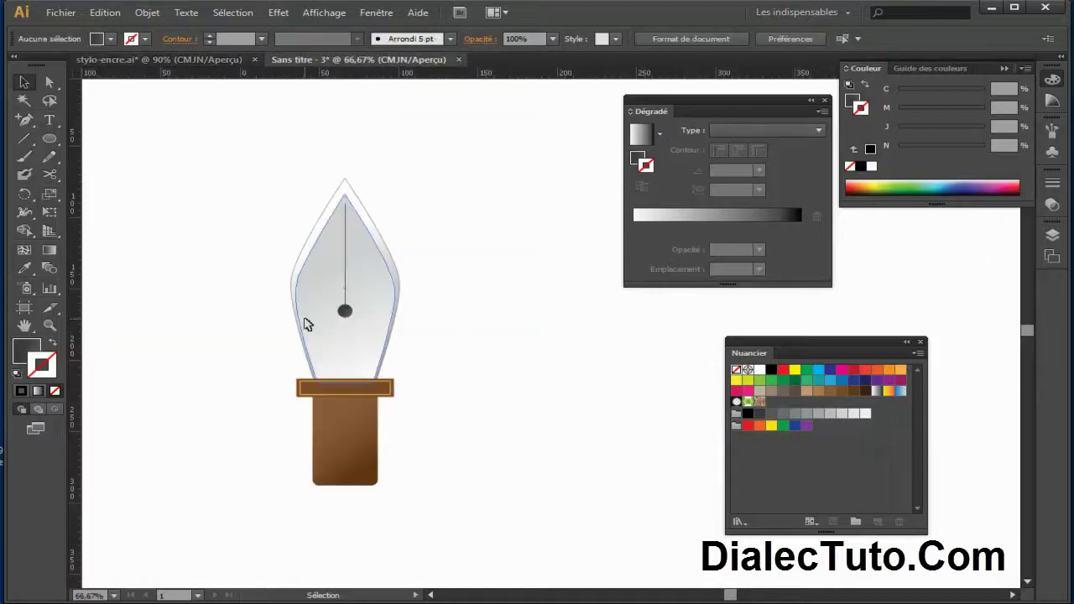
click(30, 158)
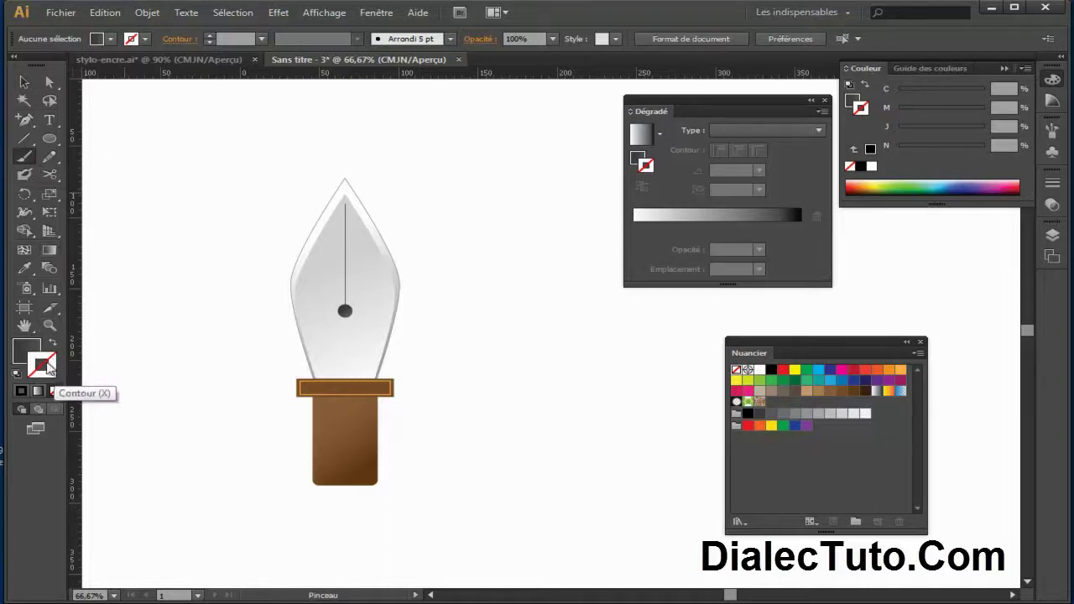
Set the stroke to orange and paint a brushstroke swirl looping around the nib
click(901, 369)
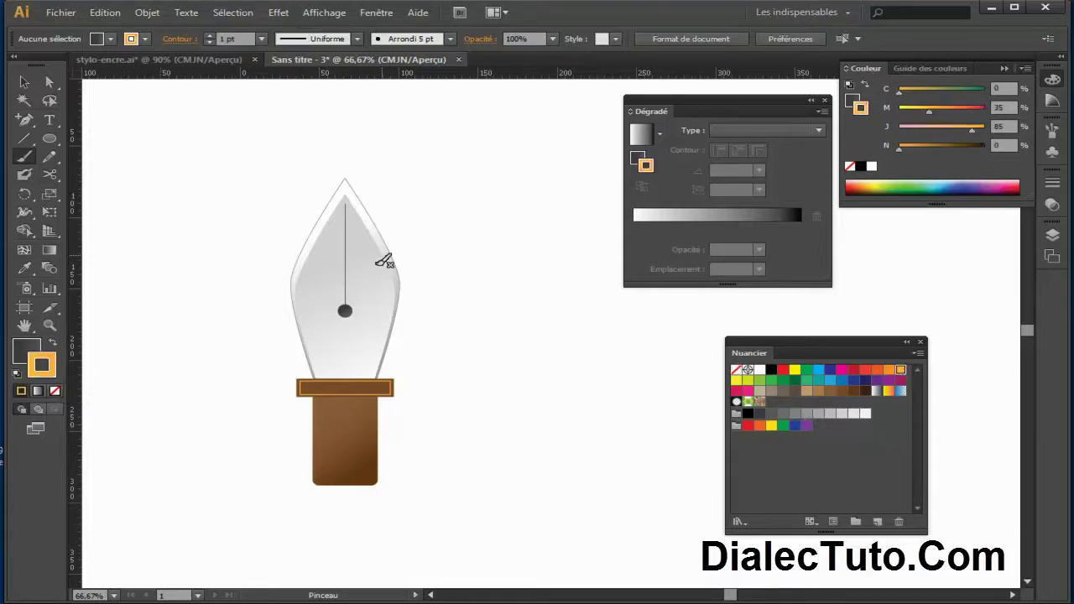
click(205, 60)
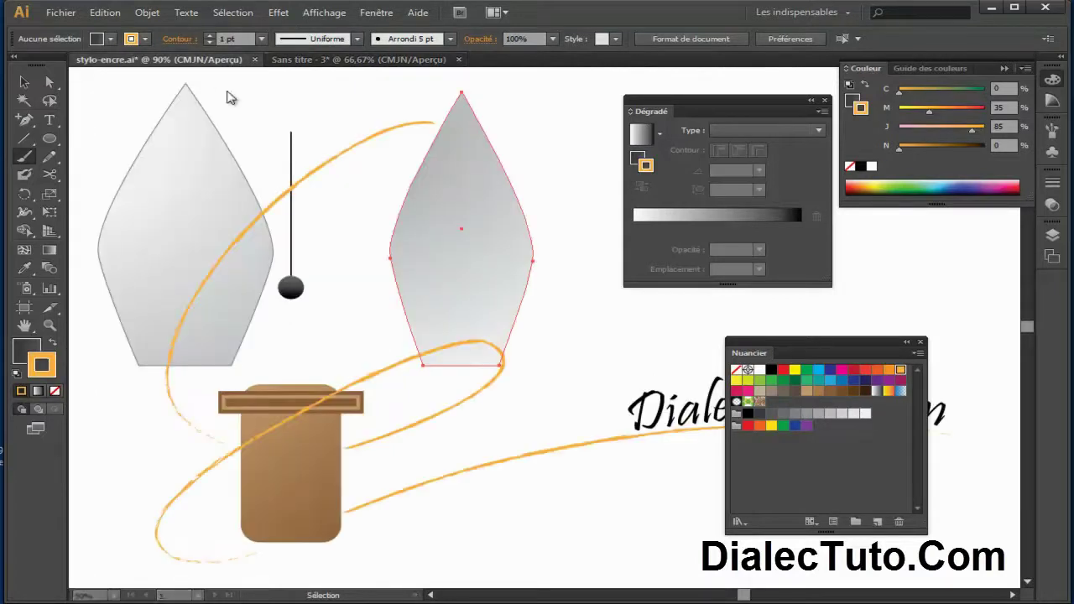
click(351, 63)
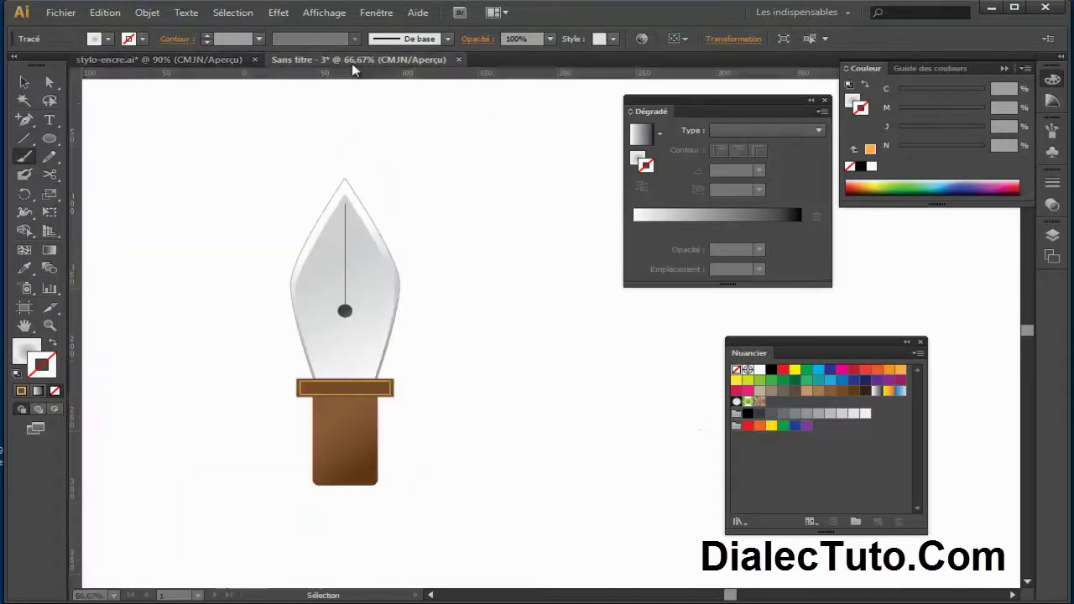
mouse_move(474, 215)
mouse_down()
mouse_move(396, 238)
mouse_move(480, 350)
mouse_move(220, 469)
mouse_move(648, 422)
mouse_up()
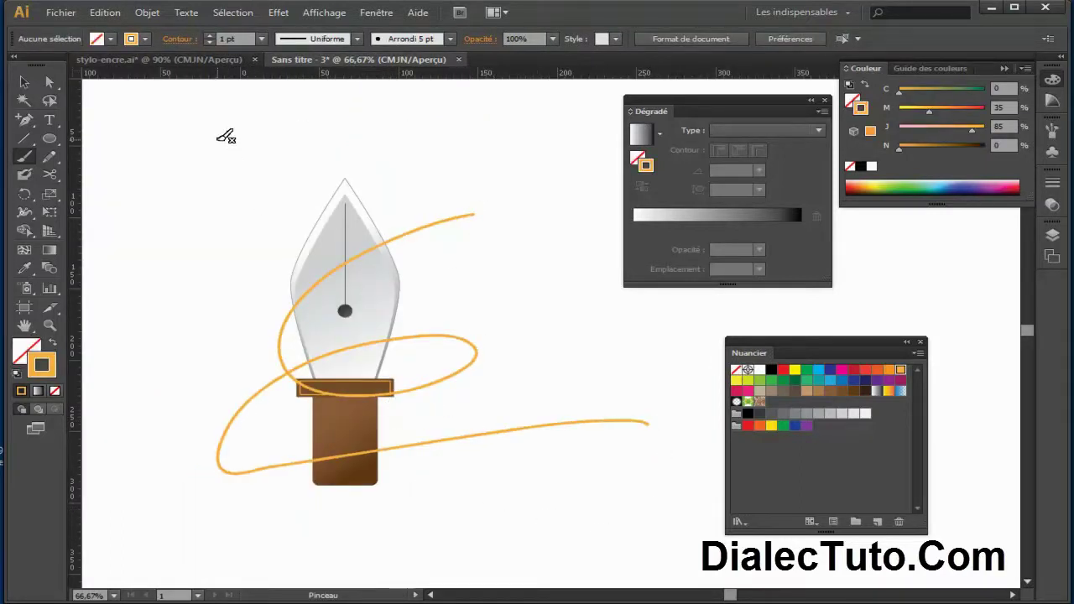
Undo that stroke and paint a new orange swirl around the nib
click(108, 15)
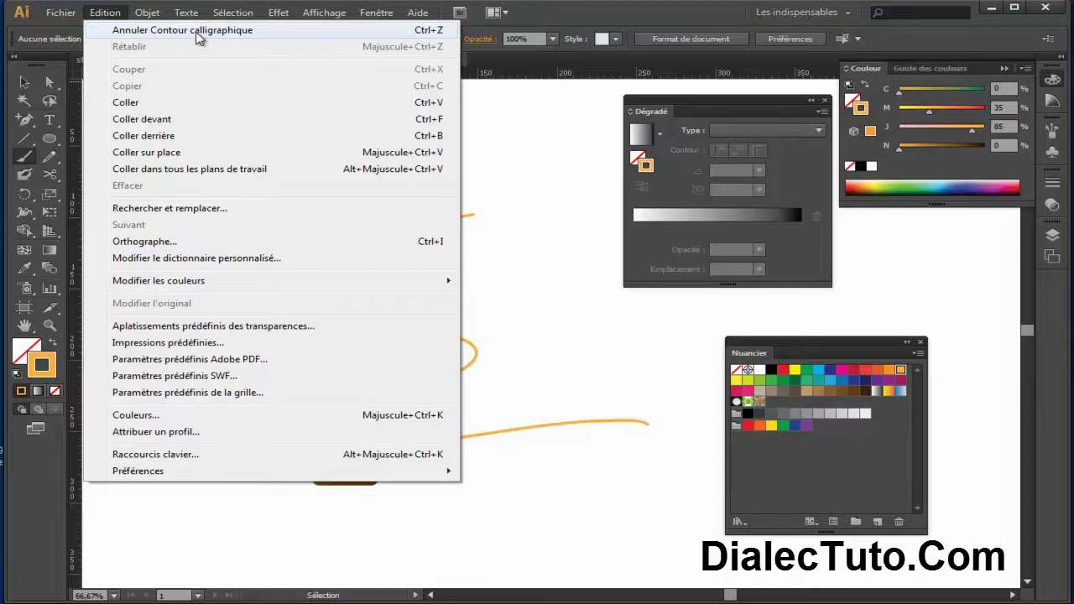
click(199, 36)
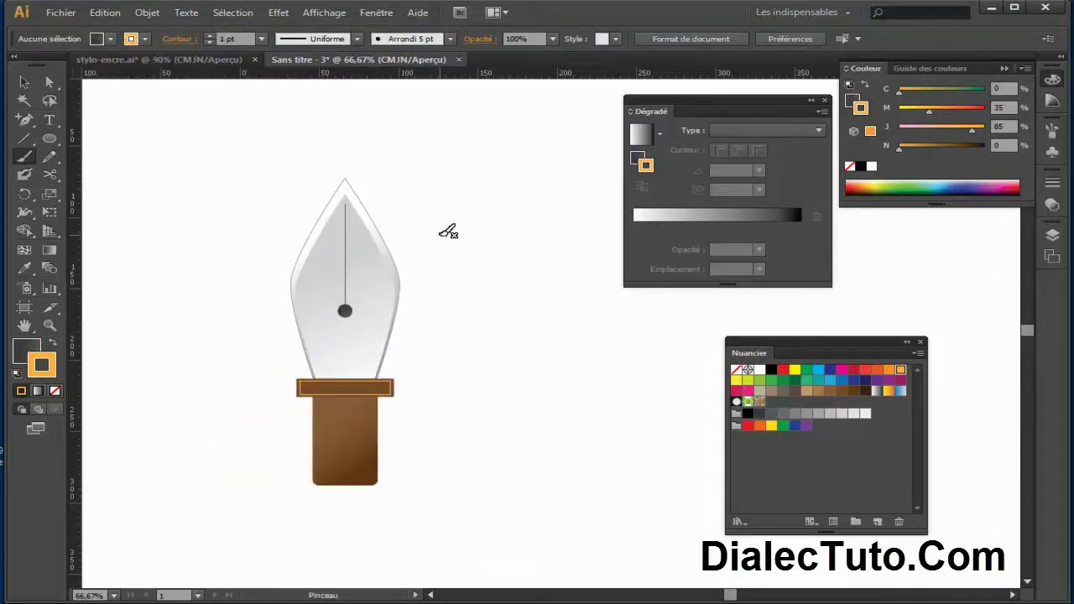
mouse_move(447, 236)
mouse_down()
mouse_move(238, 368)
mouse_move(219, 464)
mouse_move(711, 462)
mouse_up()
drag(595, 501, 496, 416)
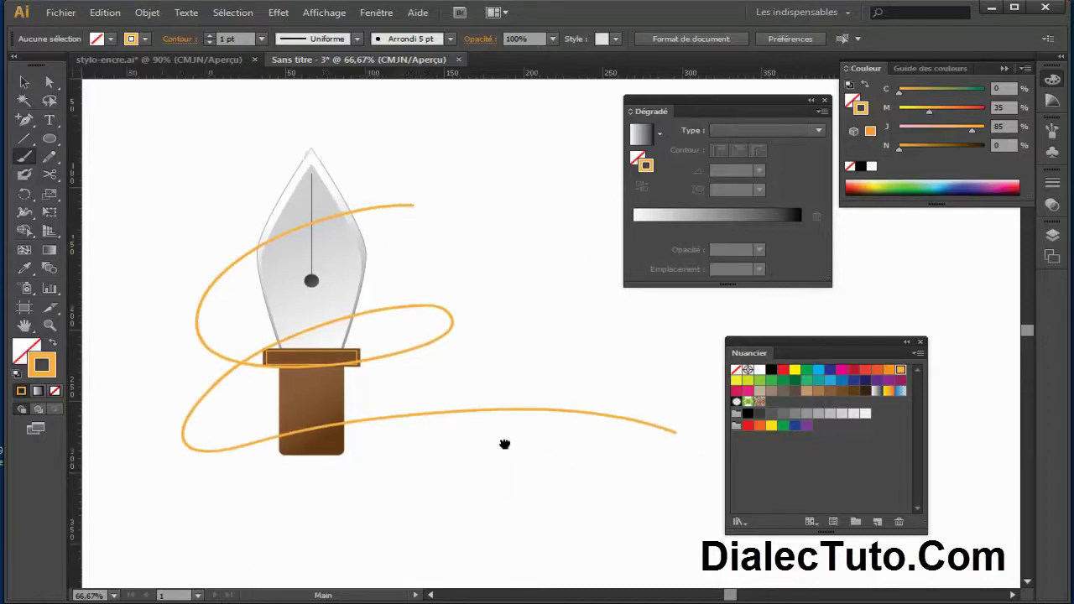
click(24, 81)
click(379, 159)
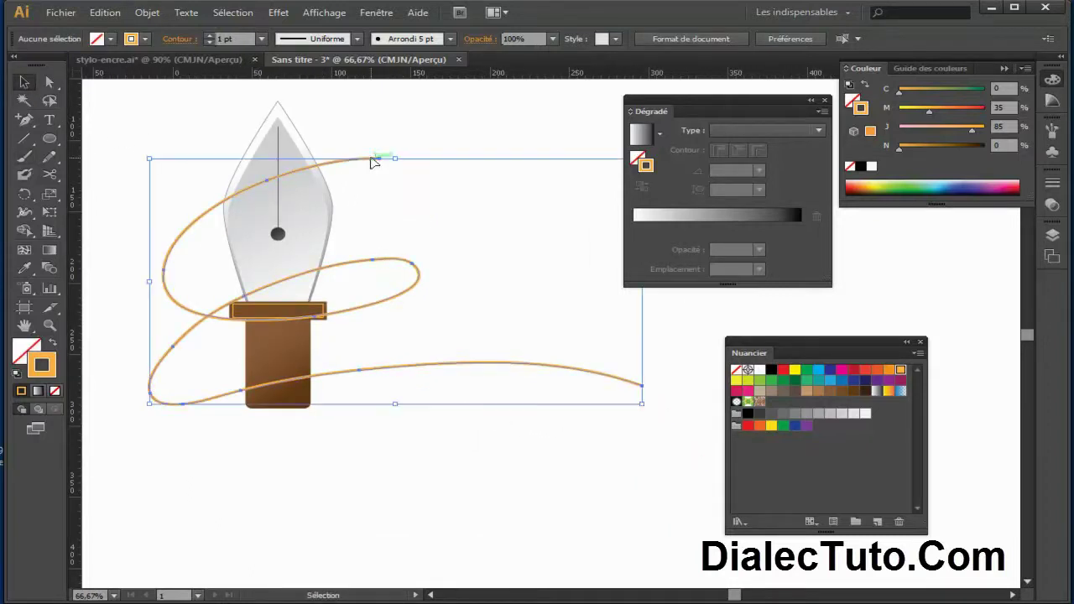
Change the swirl's brush definition, then switch to the stylo-encre.ai document
click(409, 44)
click(369, 123)
drag(350, 480, 392, 529)
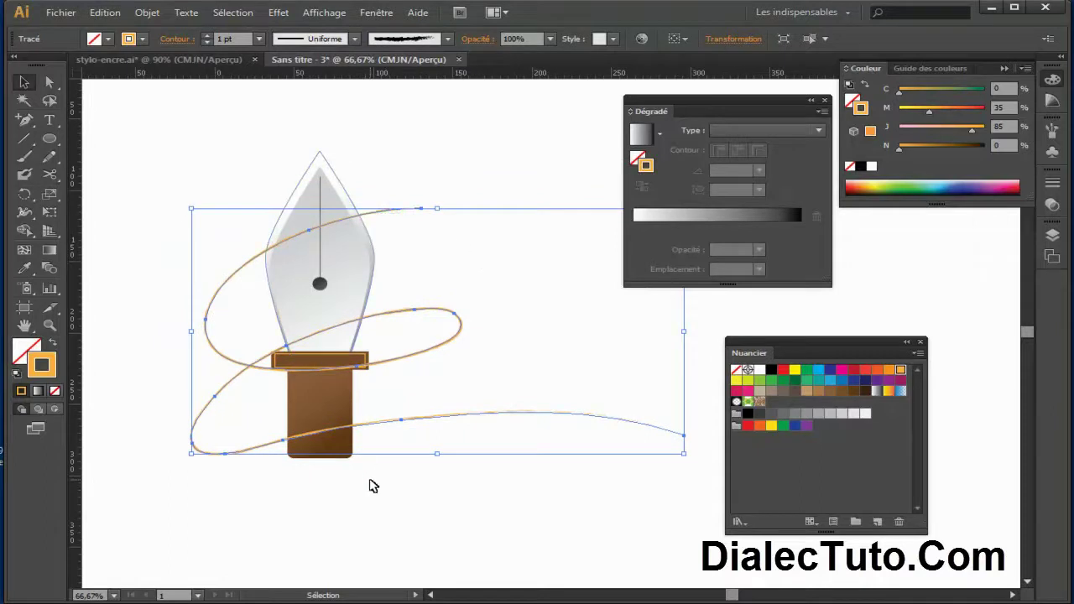
click(365, 505)
click(187, 60)
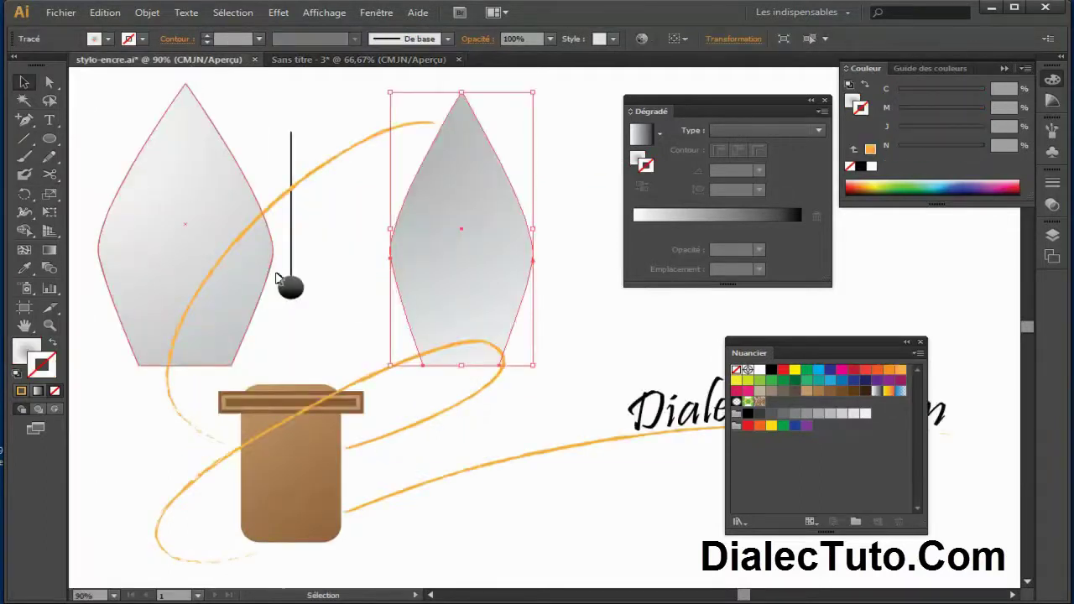
Revert stylo-encre.ai to its last saved version, confirming the prompt
click(266, 101)
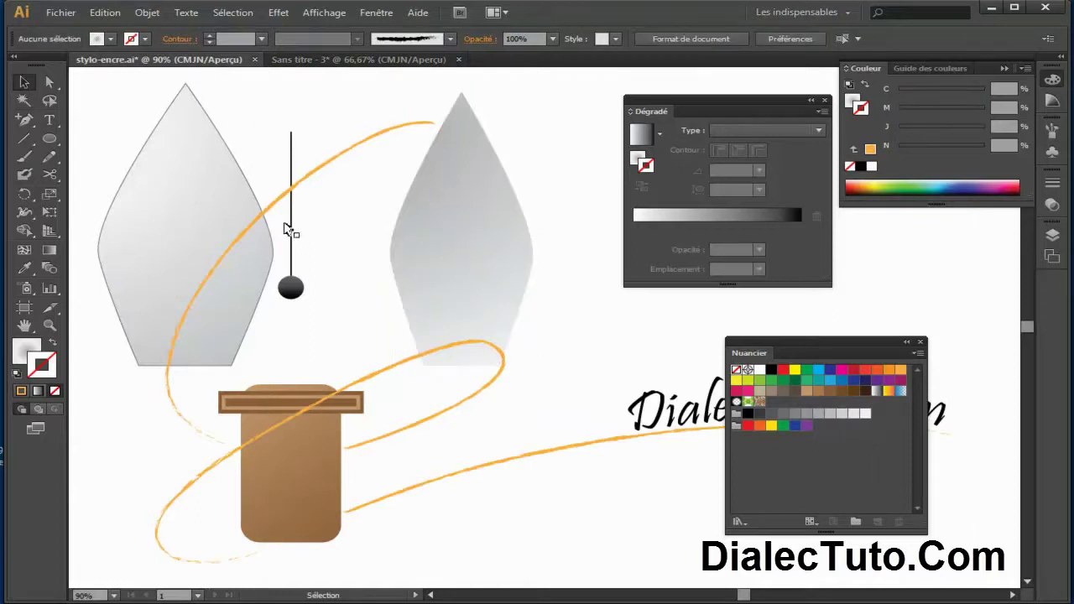
click(71, 17)
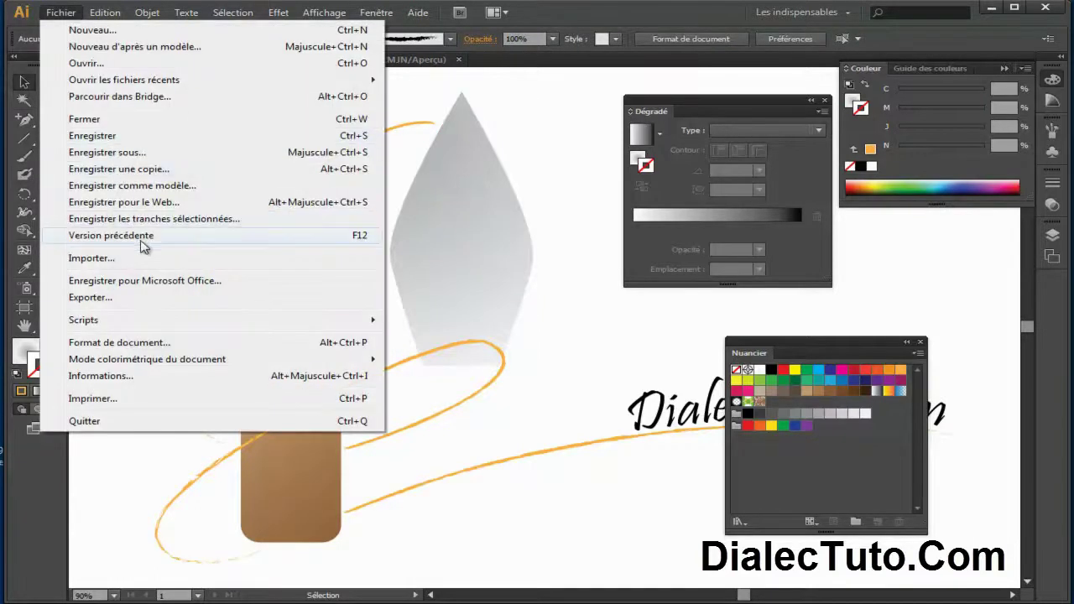
click(360, 237)
click(600, 344)
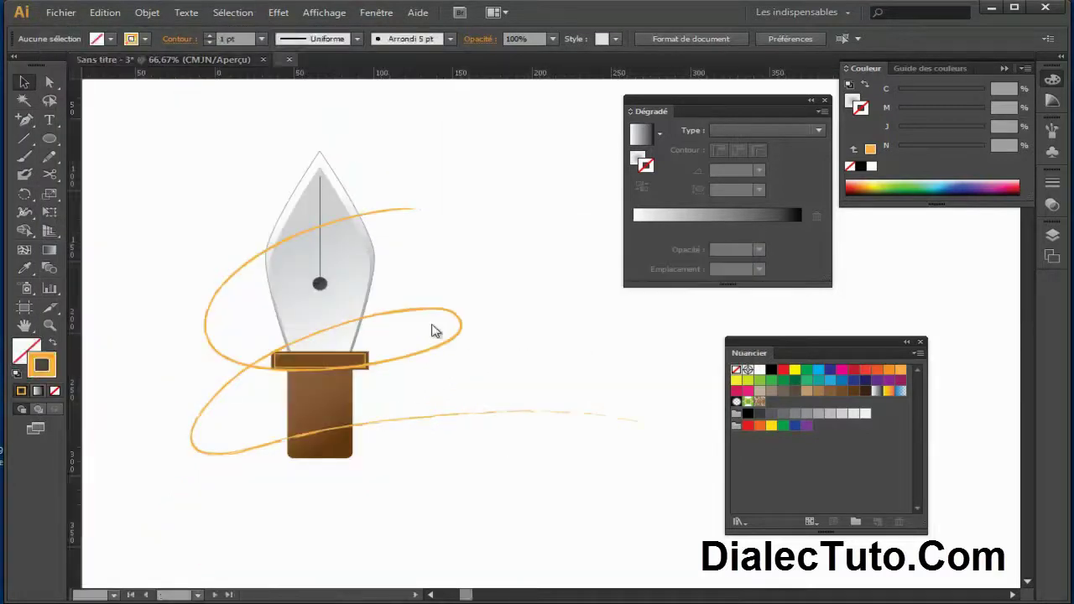
drag(504, 314, 421, 247)
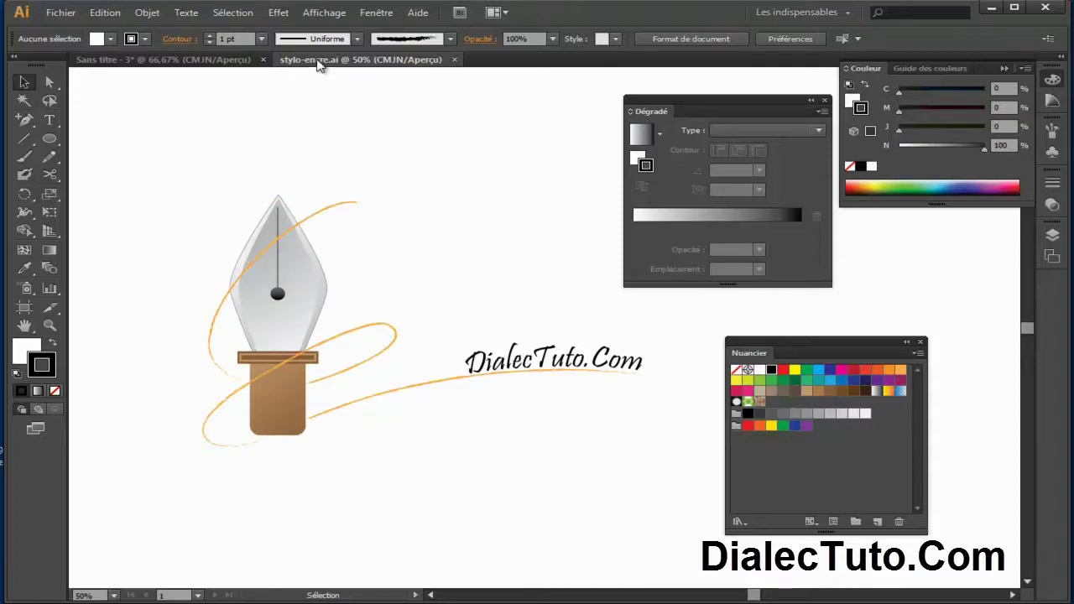
Return to the Sans titre pen drawing and zoom to 100%
click(228, 60)
click(319, 60)
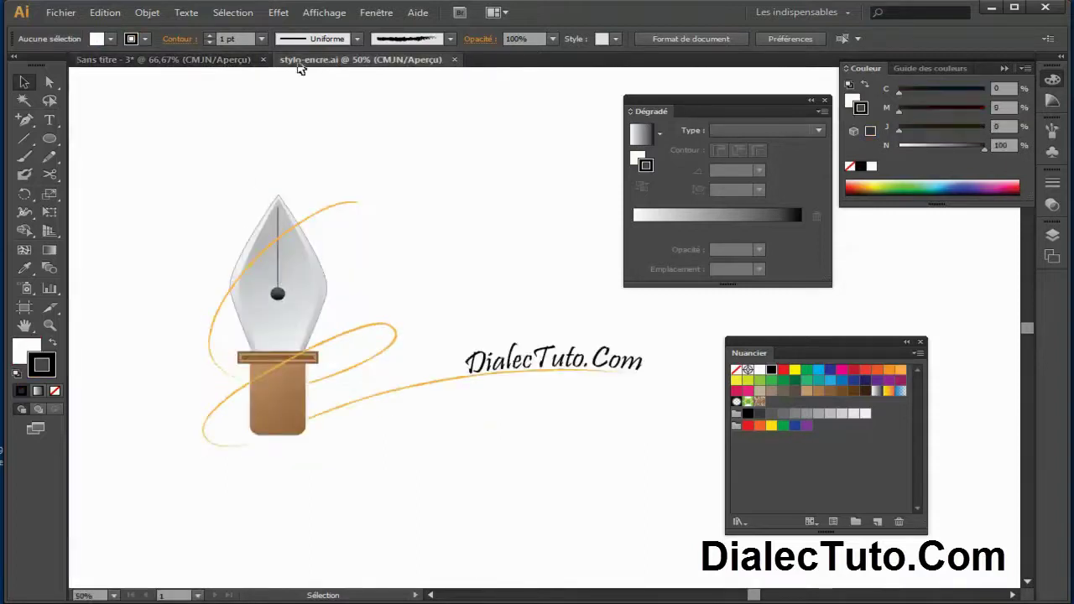
click(207, 62)
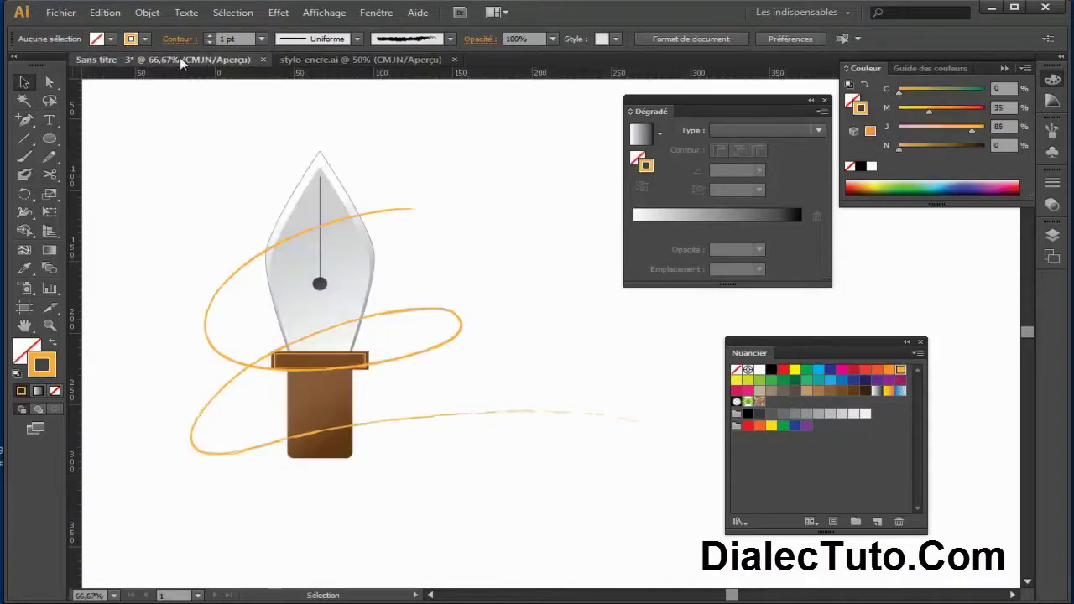
key(ctrl+plus)
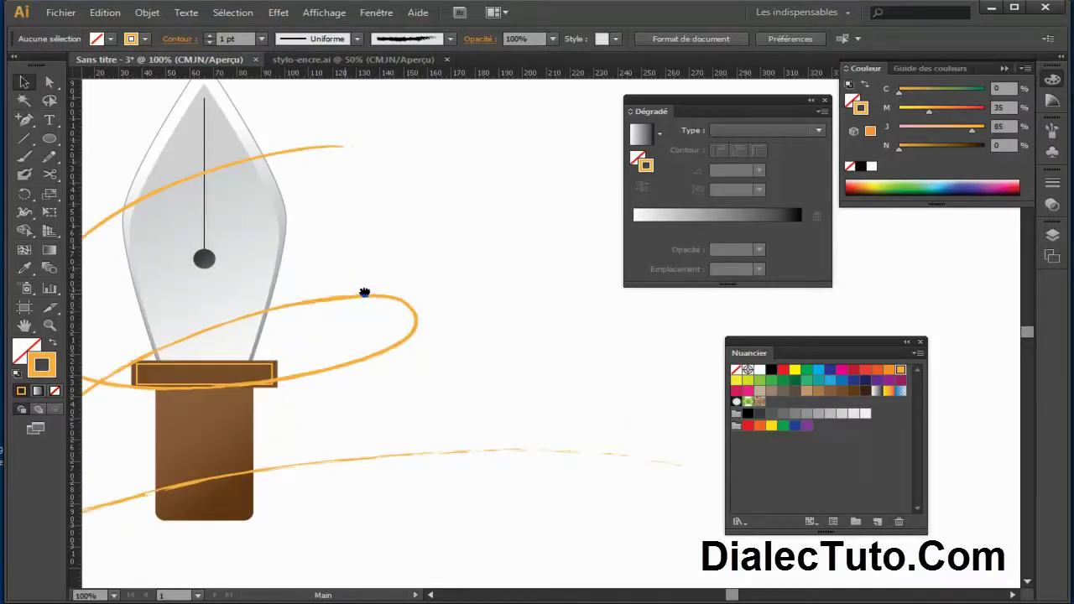
Cut the orange swirl at both collar edges with Scissors and delete the piece crossing the collar
drag(364, 293, 534, 309)
click(458, 173)
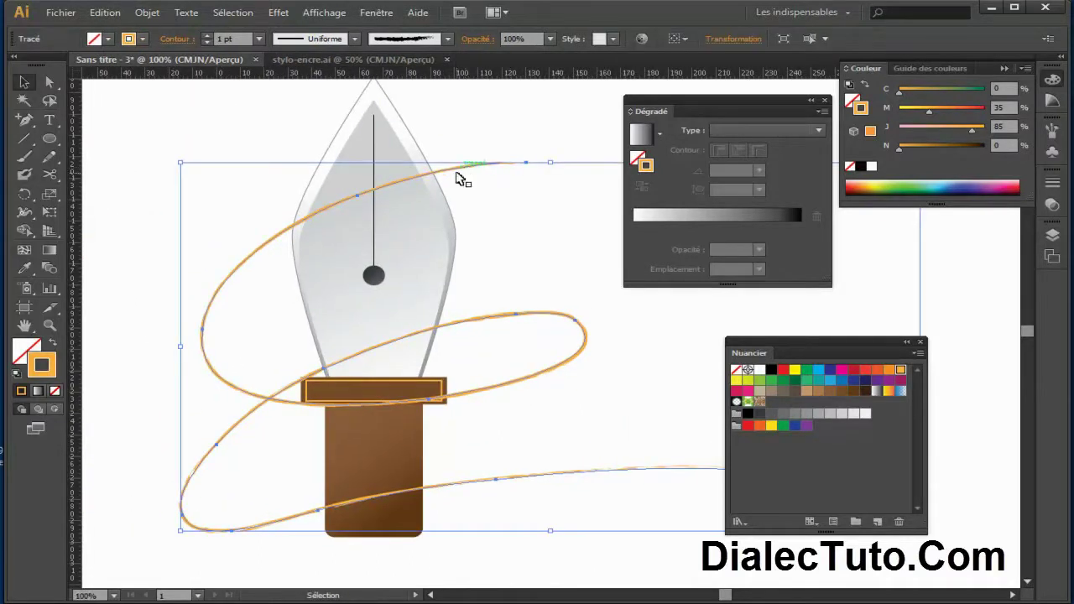
drag(49, 173, 97, 179)
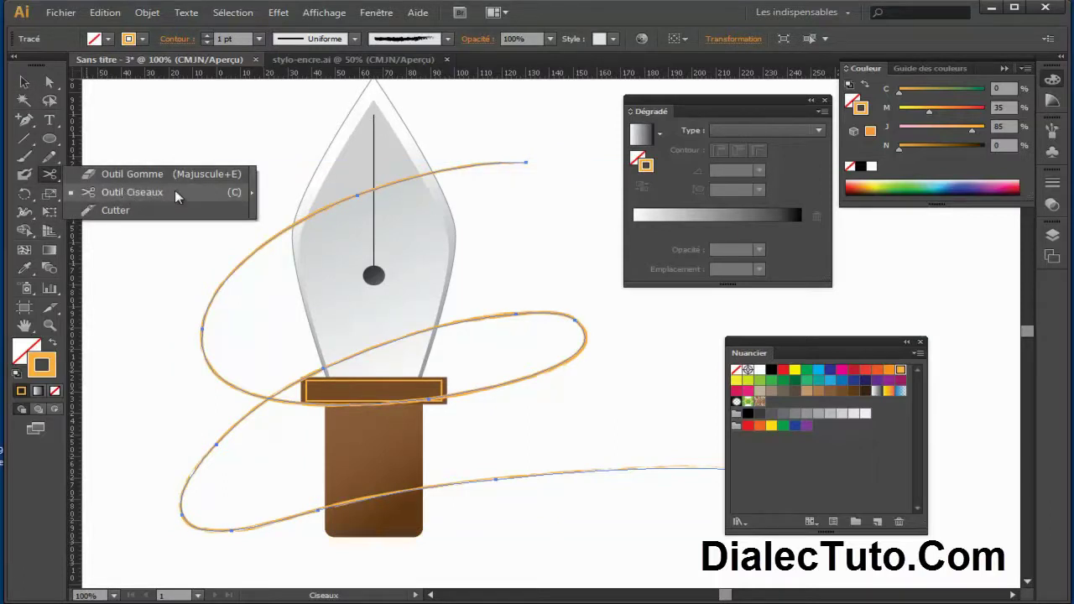
click(135, 198)
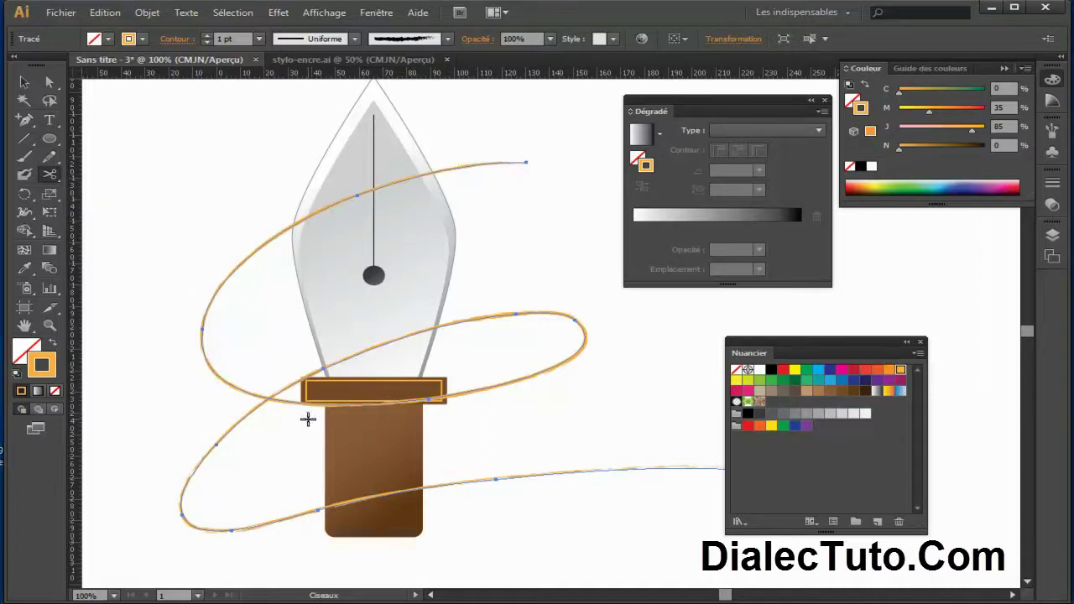
key(ctrl+plus)
key(ctrl+plus)
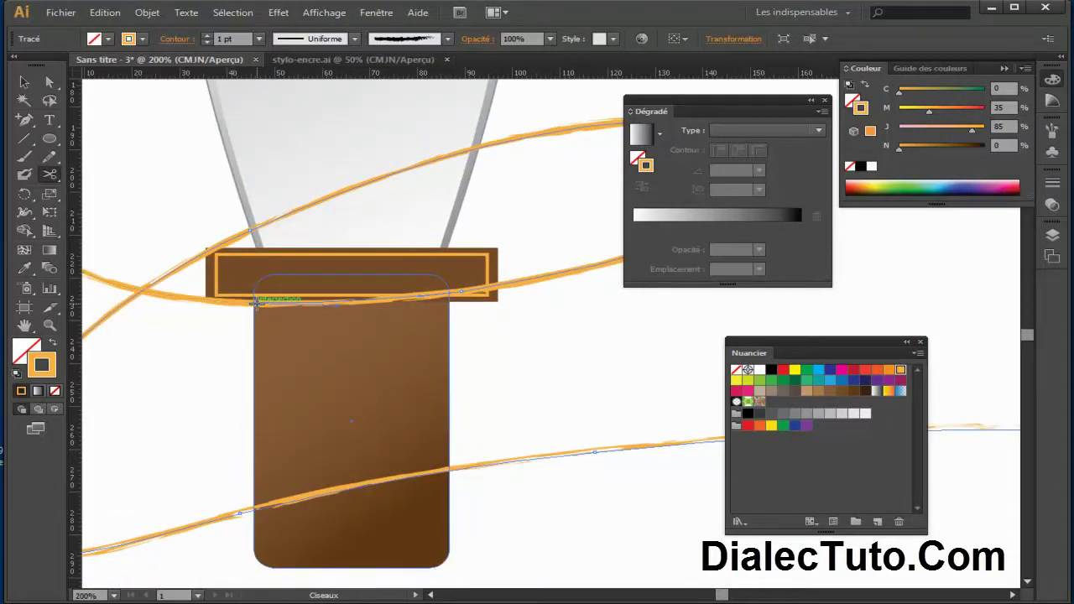
click(264, 304)
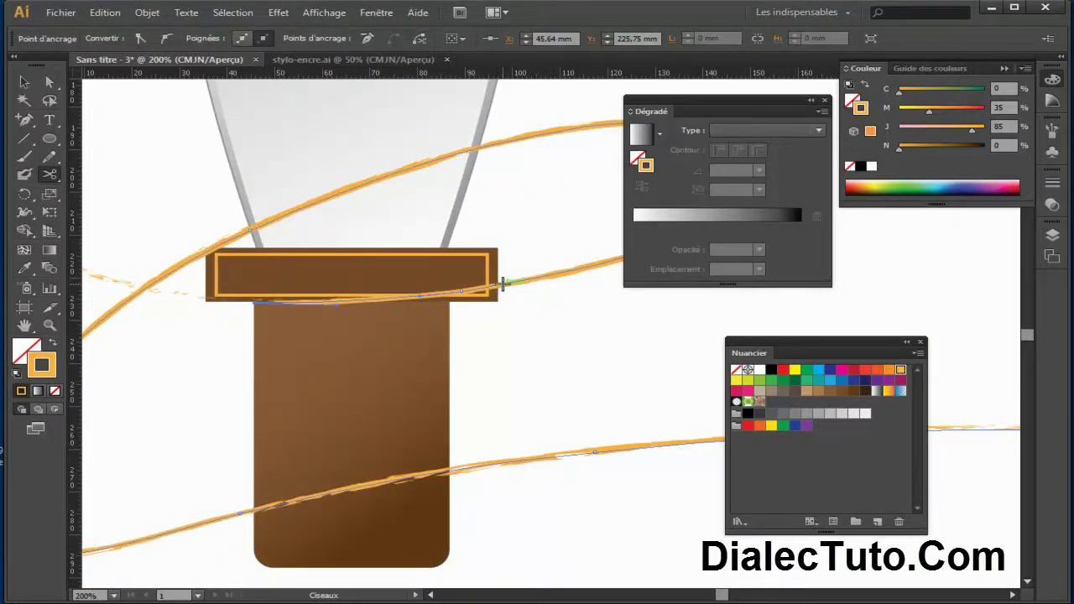
click(501, 284)
click(24, 81)
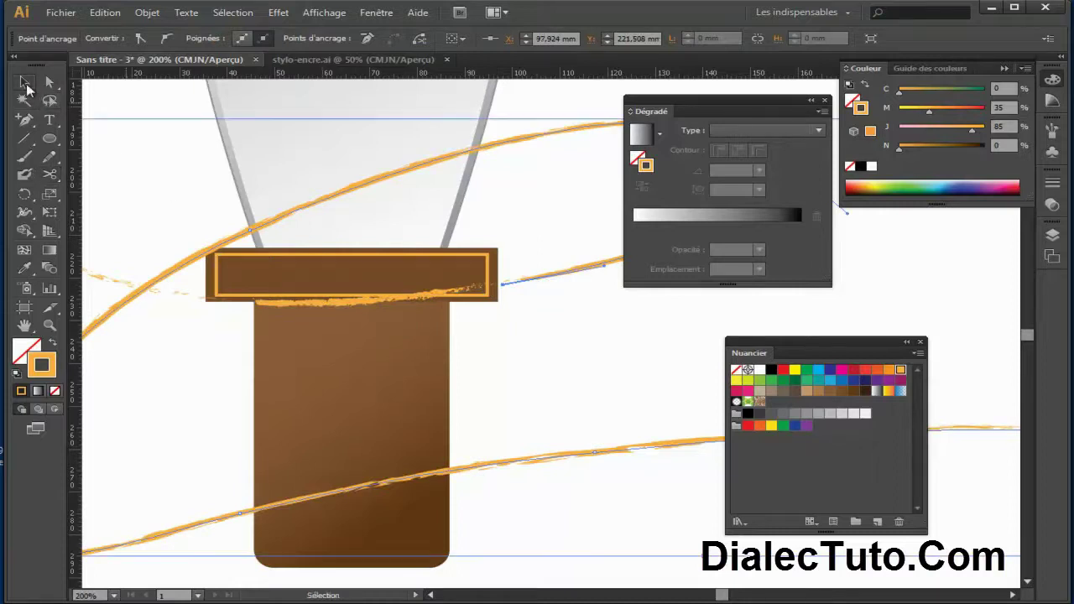
click(571, 389)
click(403, 298)
key(Delete)
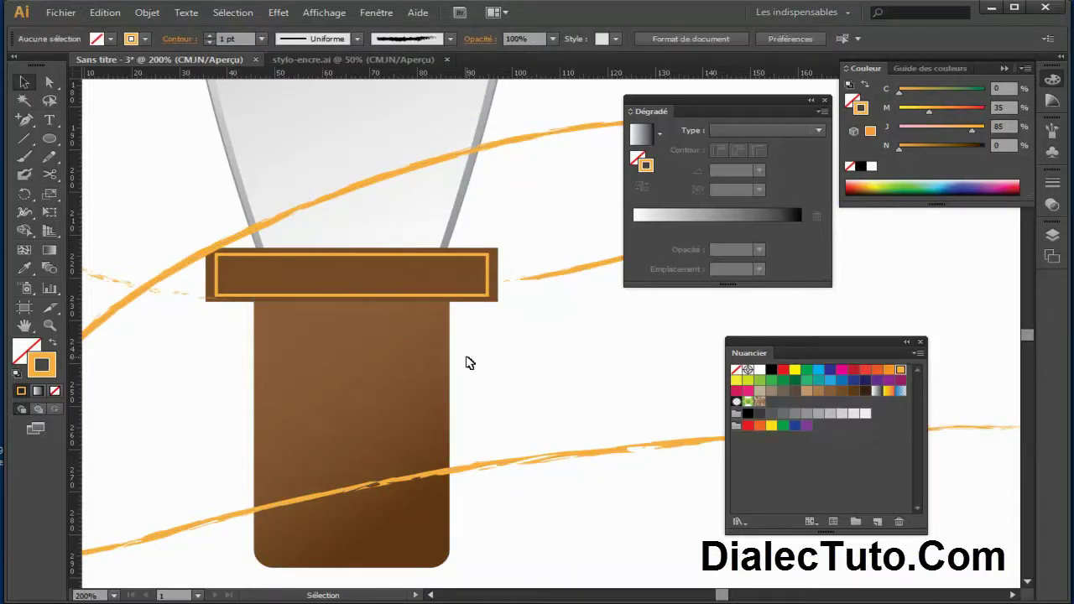
Cut the lower orange stroke at the barrel's edges and delete the piece over the barrel
drag(467, 361, 191, 492)
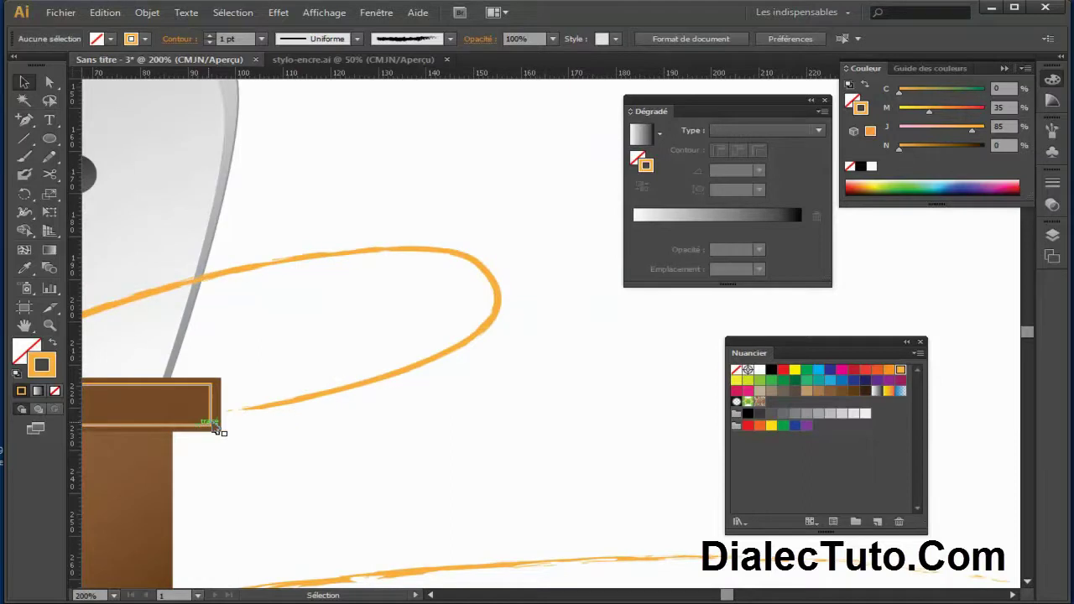
drag(152, 340, 528, 288)
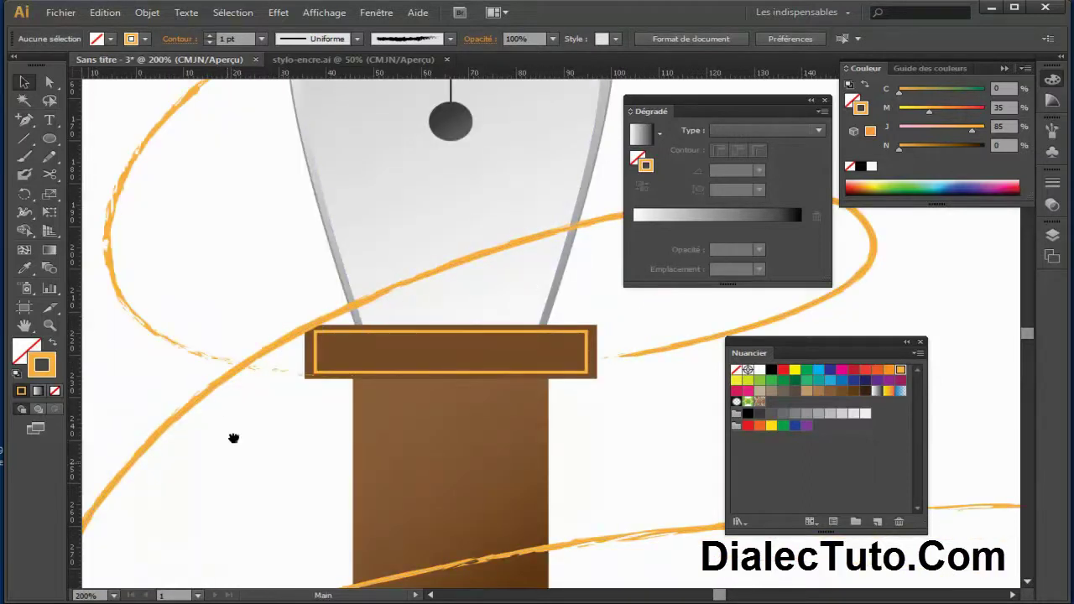
drag(232, 439, 305, 278)
mouse_move(257, 441)
mouse_down()
mouse_move(196, 395)
mouse_move(30, 435)
mouse_up()
click(400, 415)
click(50, 174)
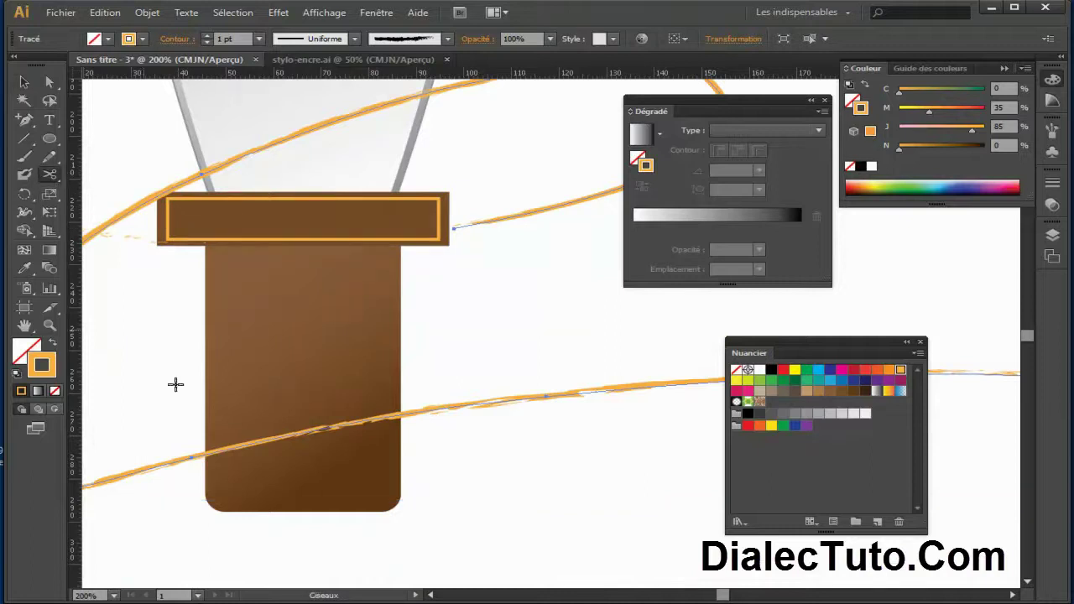
click(206, 454)
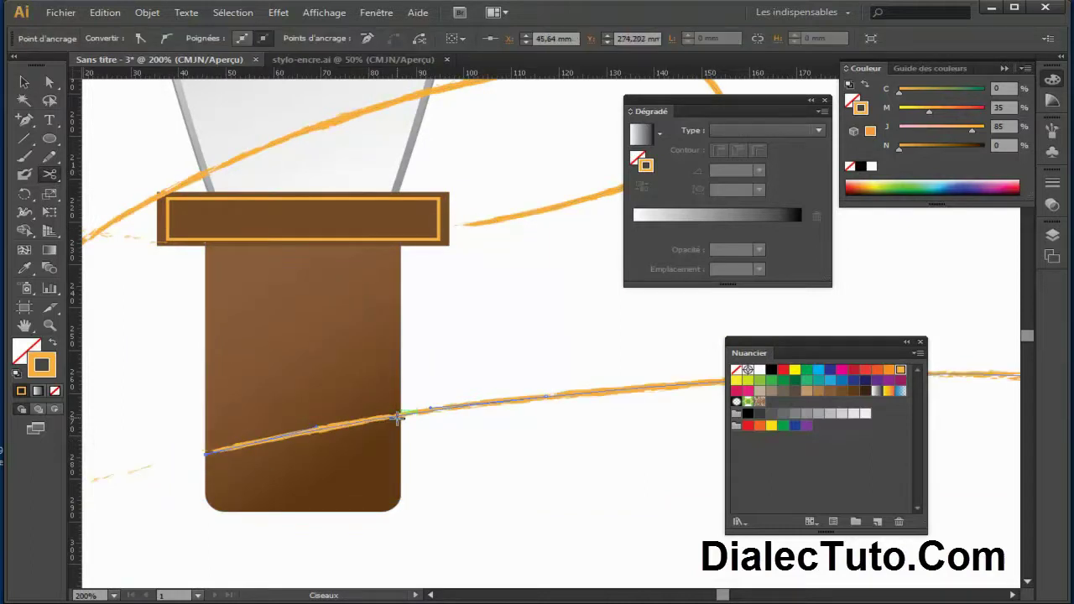
click(399, 414)
click(24, 85)
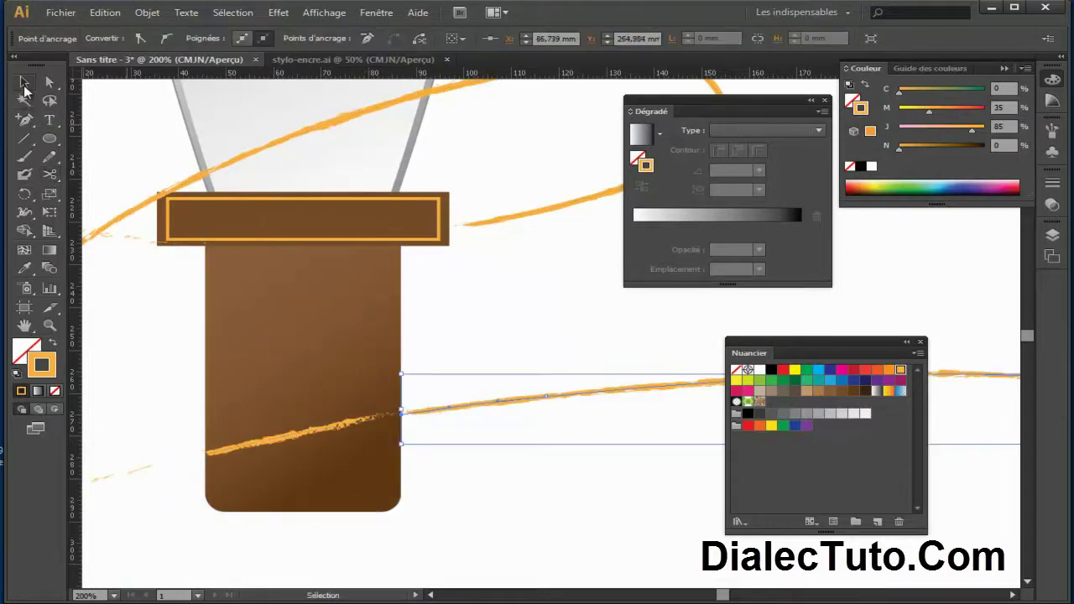
click(372, 421)
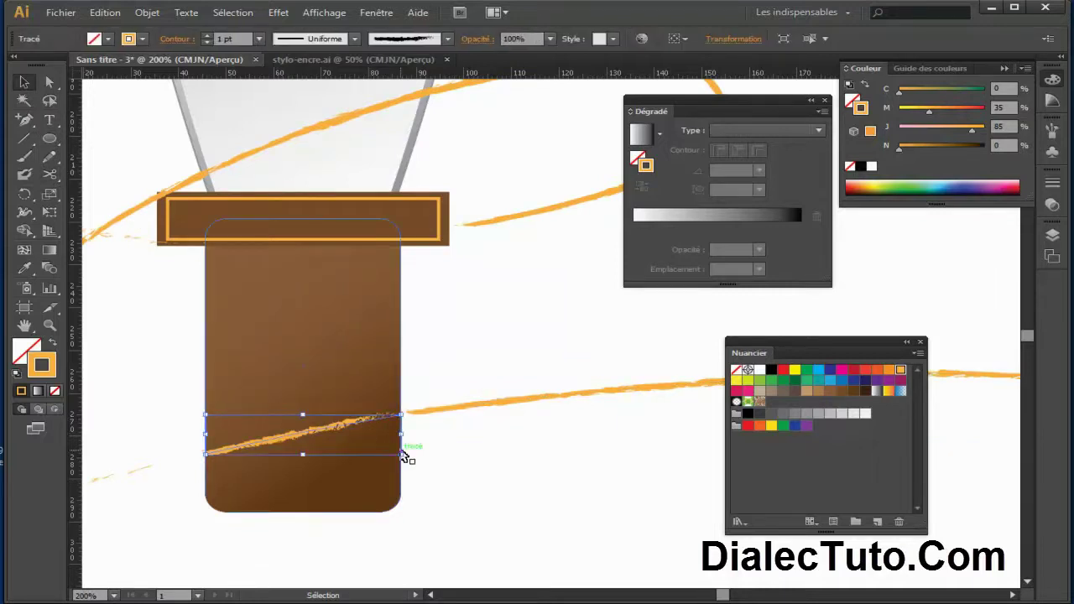
key(Delete)
key(ctrl+minus)
key(ctrl+minus)
key(ctrl+minus)
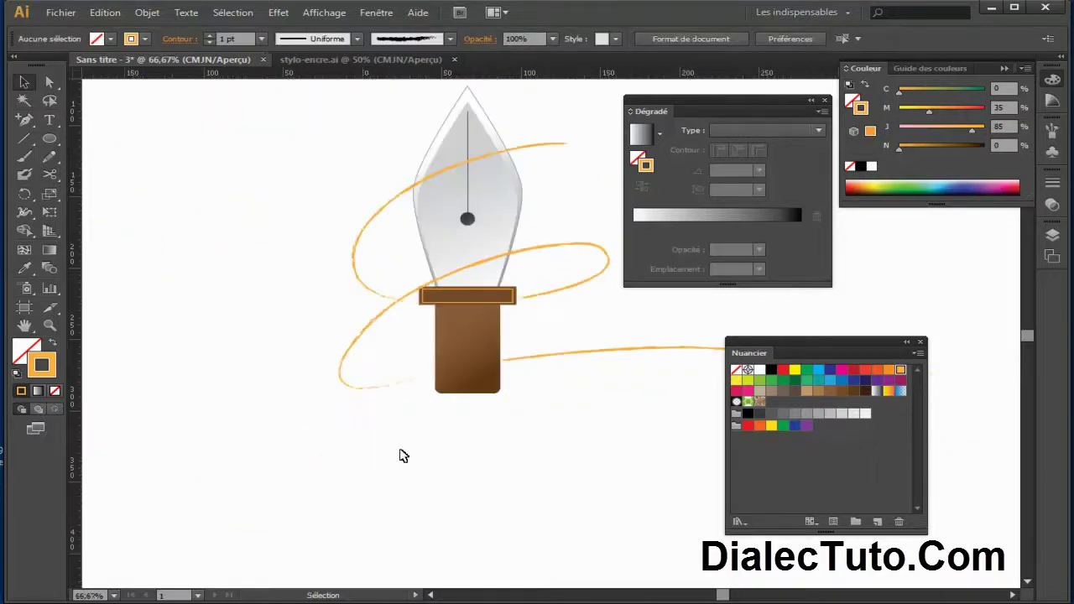
Close the gradient settings and move the swatches panel out of the way
drag(400, 453, 242, 507)
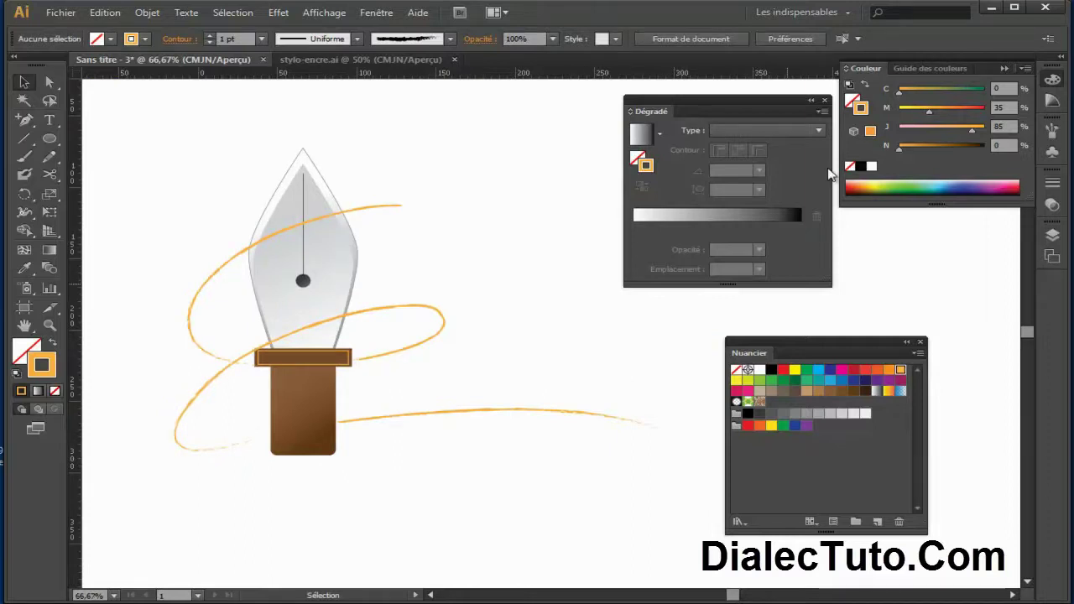
click(825, 101)
drag(868, 346, 931, 348)
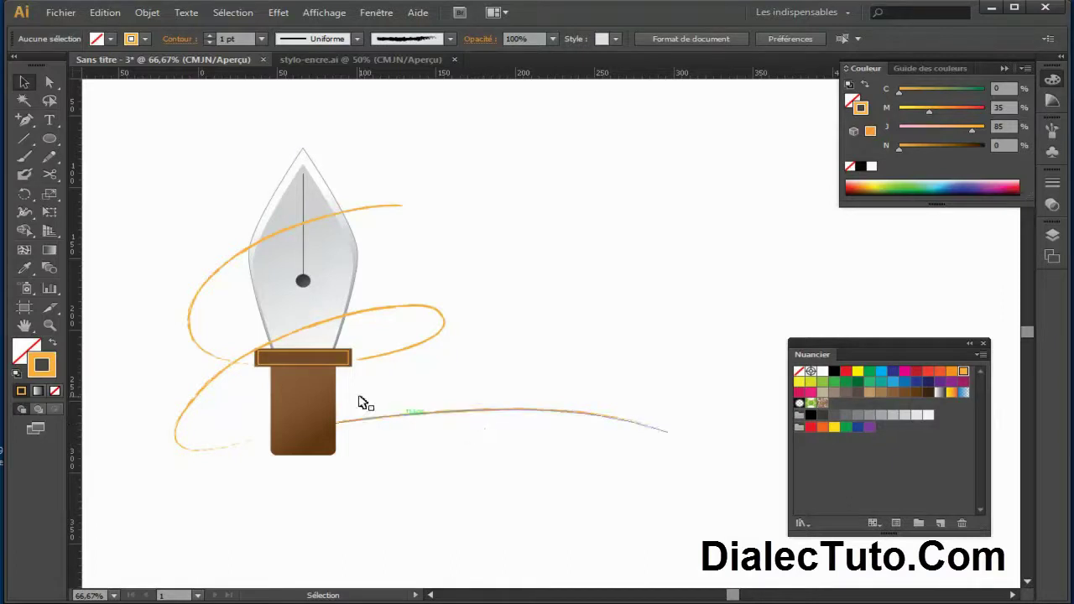
Draw a trial curved pen path above the pen to hold text
alt+click(33, 126)
drag(34, 126, 94, 125)
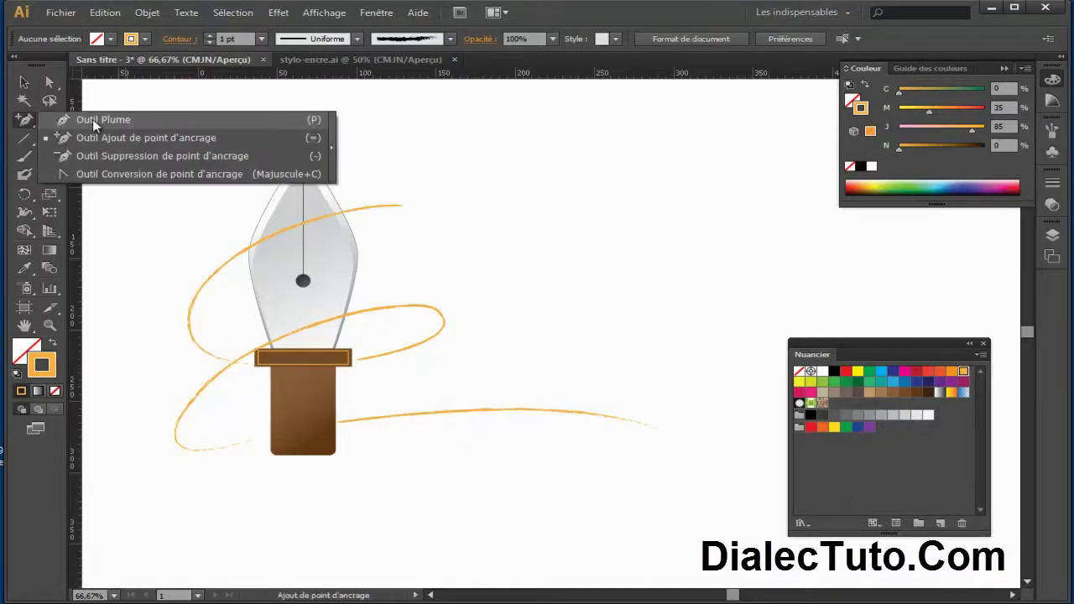
click(107, 123)
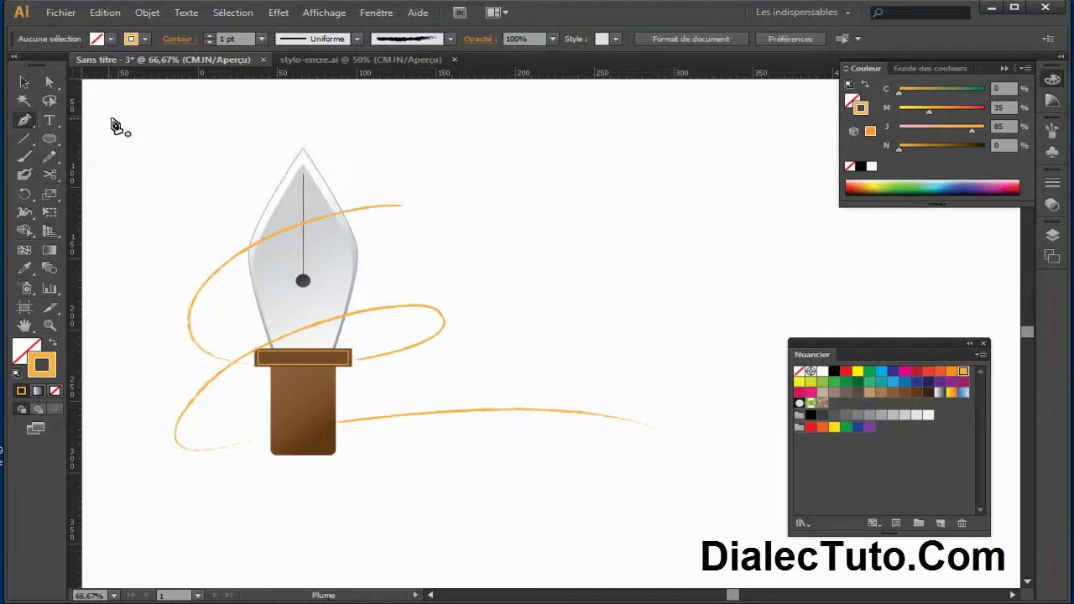
click(451, 159)
drag(622, 170, 648, 235)
click(782, 212)
key(v)
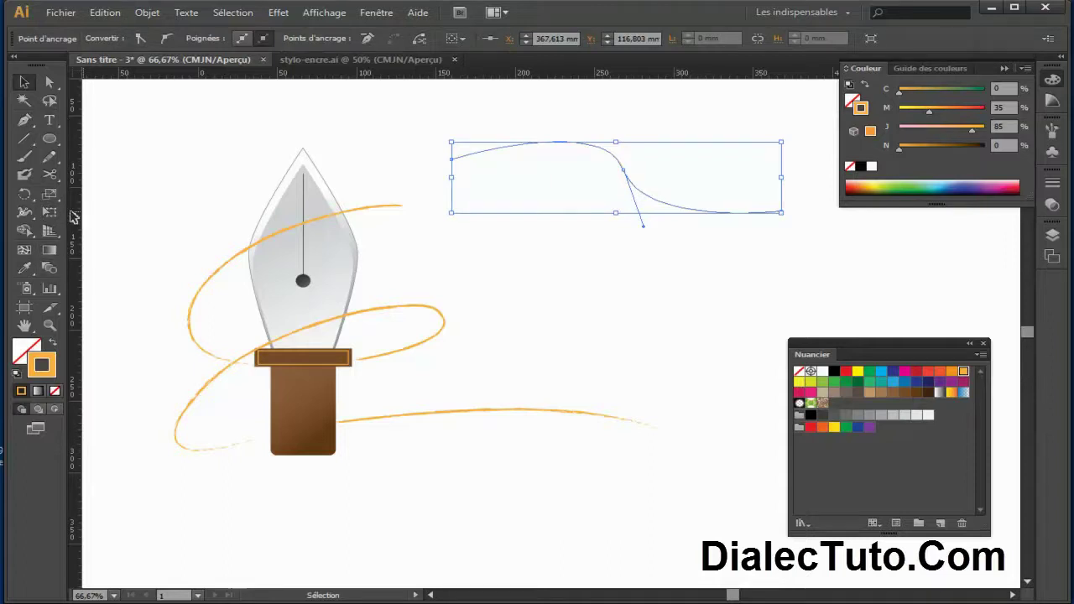
Try placing text on the trial curve, then select and delete that curve
click(49, 120)
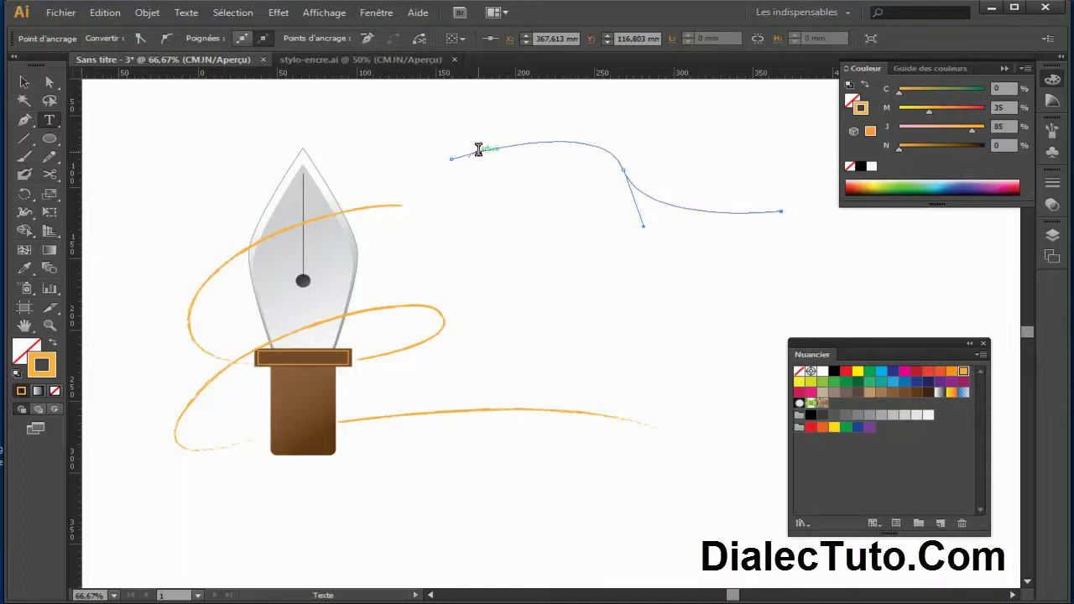
click(478, 149)
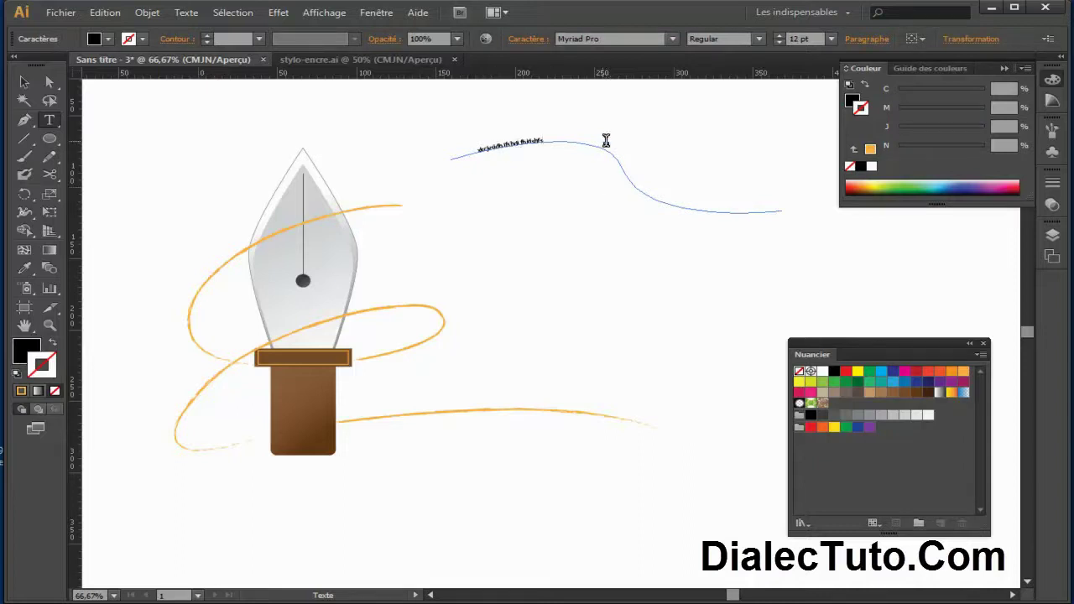
click(23, 82)
click(637, 201)
click(684, 264)
click(545, 145)
key(Delete)
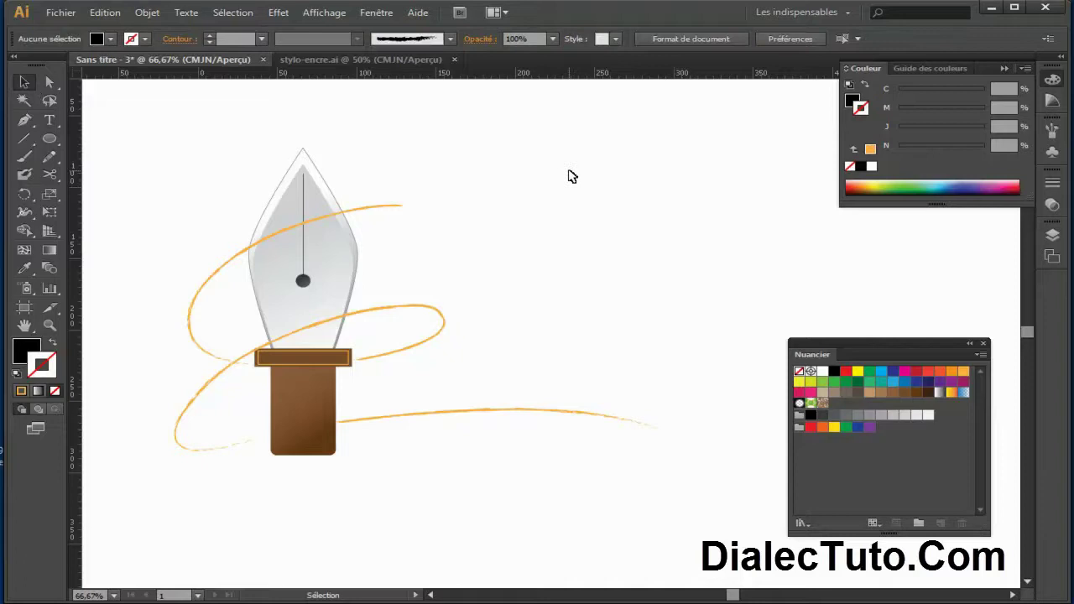
click(26, 158)
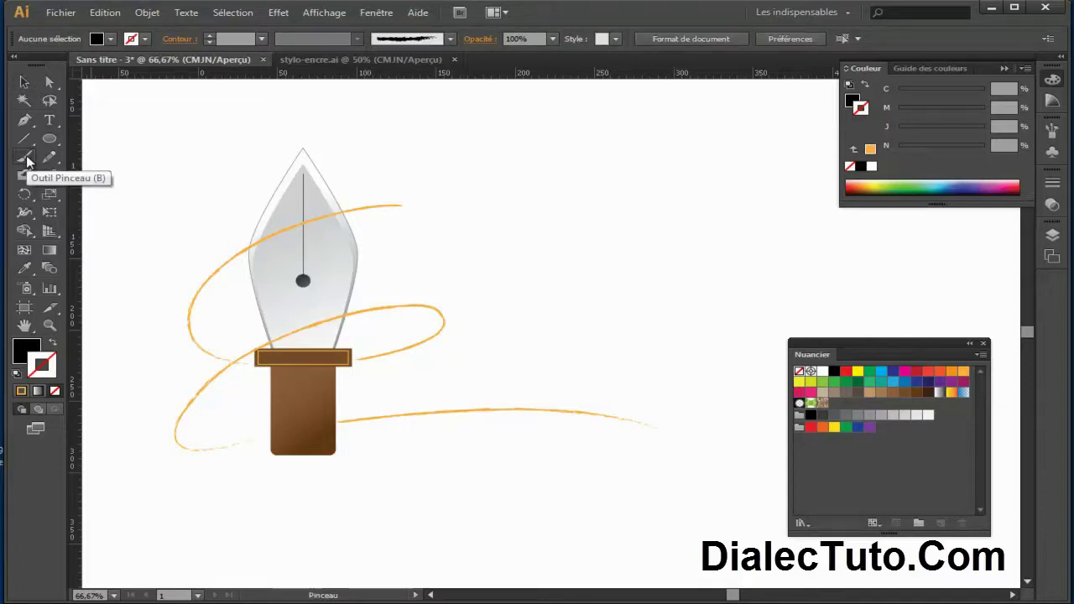
drag(487, 174, 751, 154)
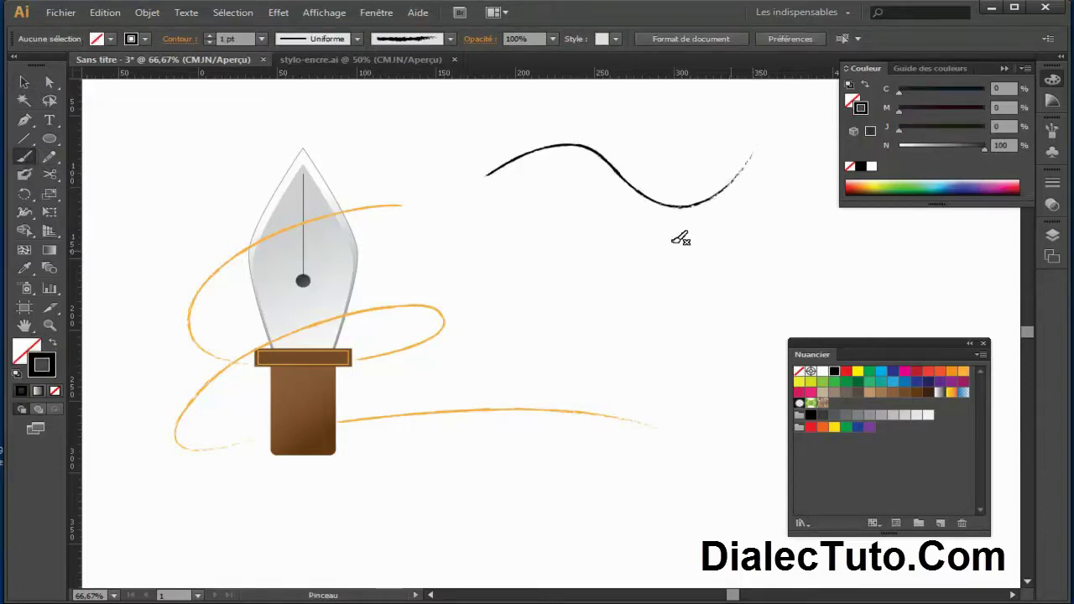
click(49, 120)
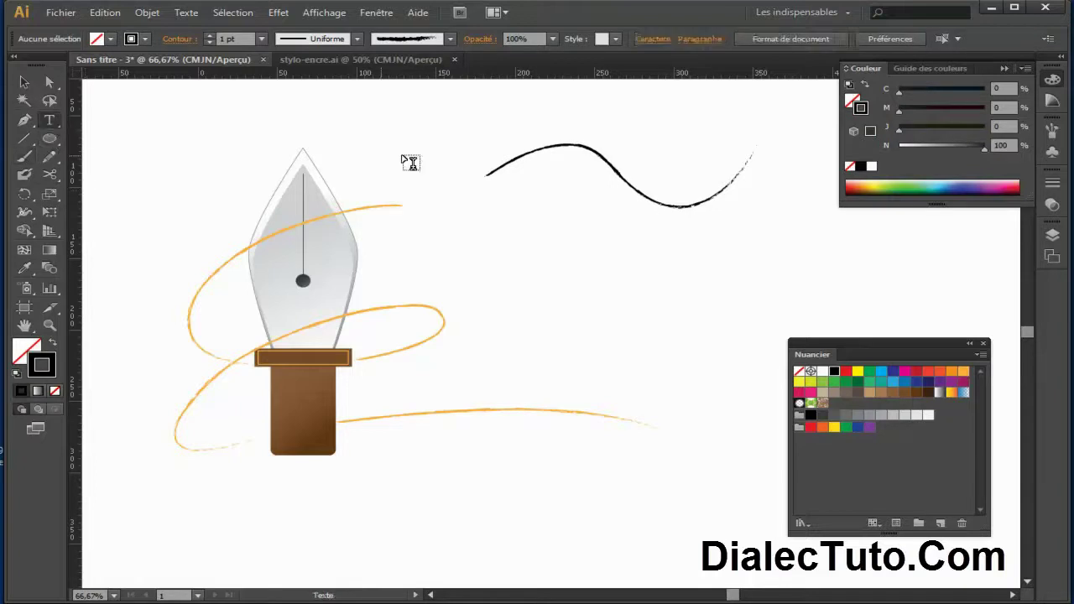
click(513, 156)
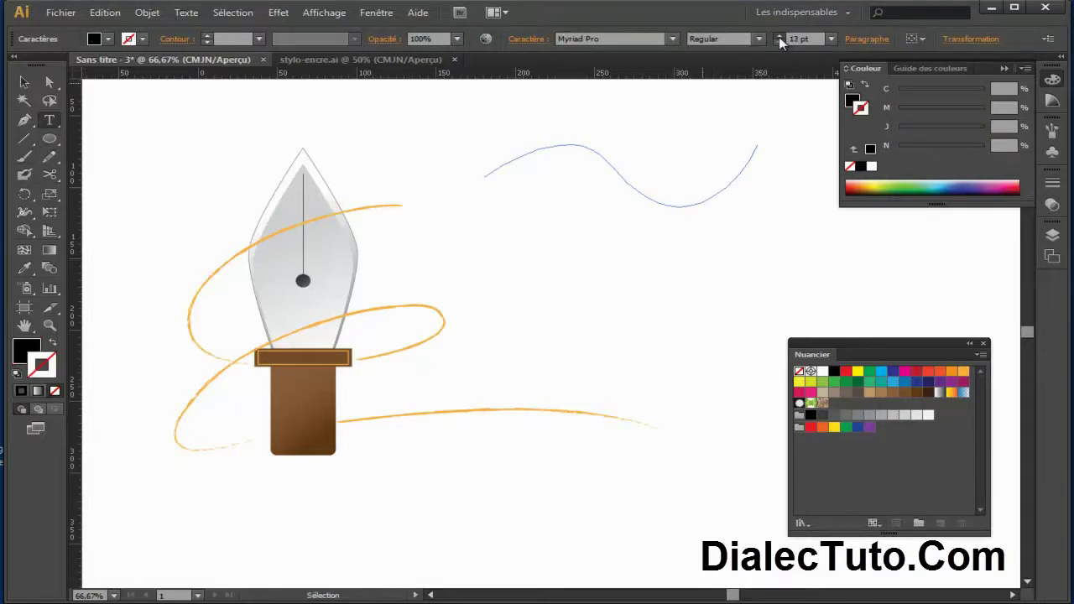
text(dfjsod fojsdo ifjsoidj foisjds)
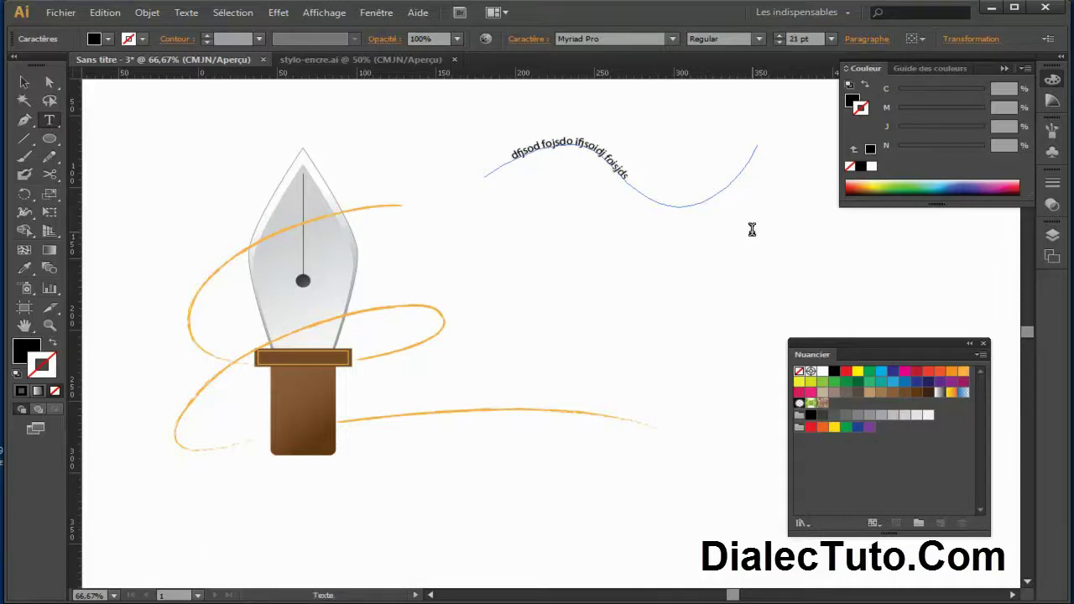
click(23, 81)
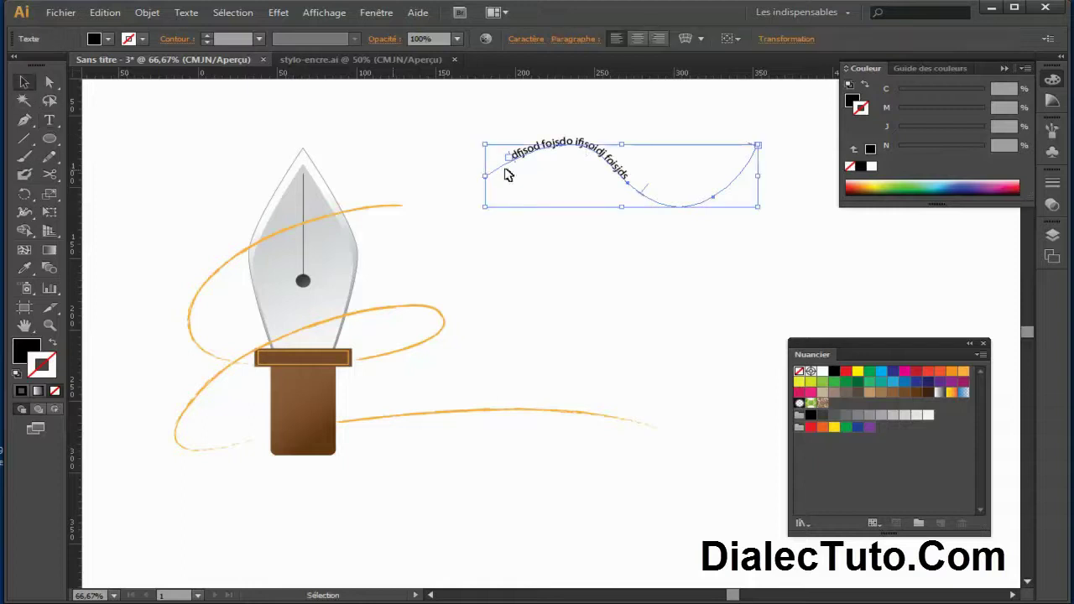
key(Delete)
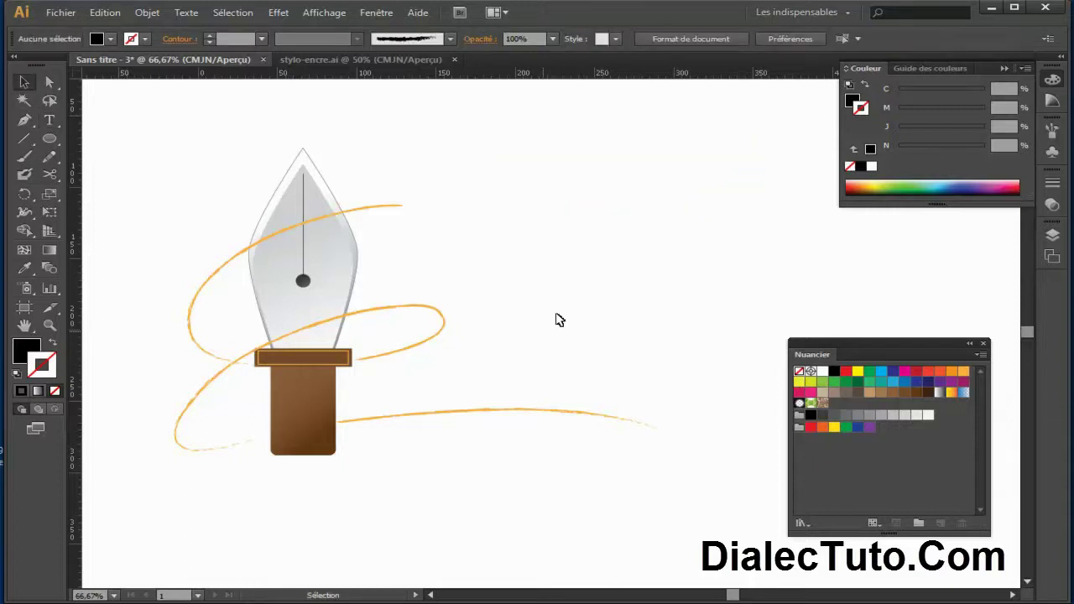
click(494, 412)
Copy the orange tail curve and paste a copy in front
click(99, 13)
click(168, 87)
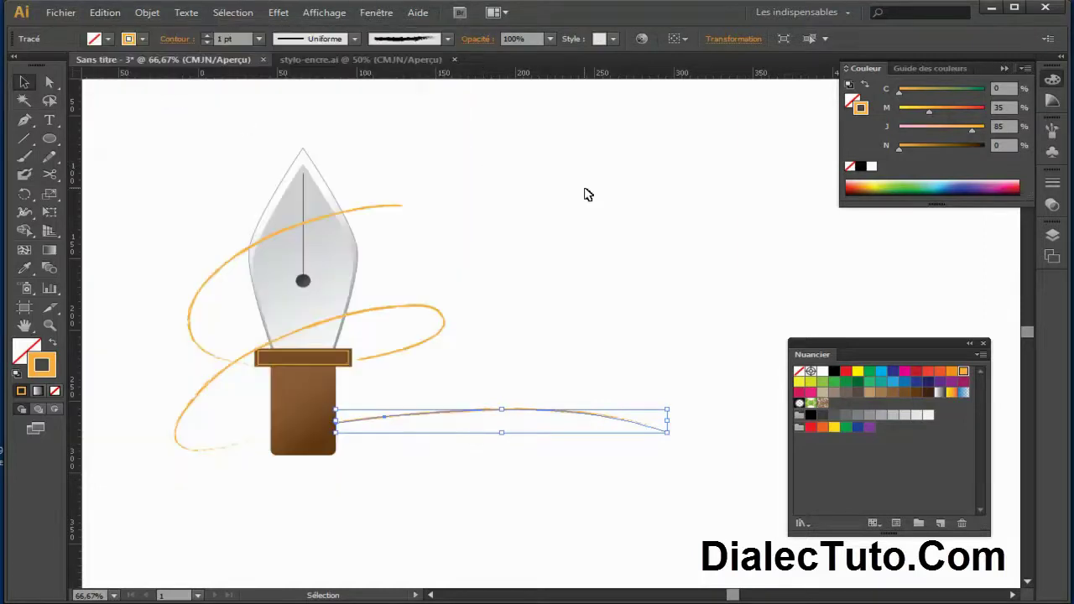
click(488, 171)
click(105, 13)
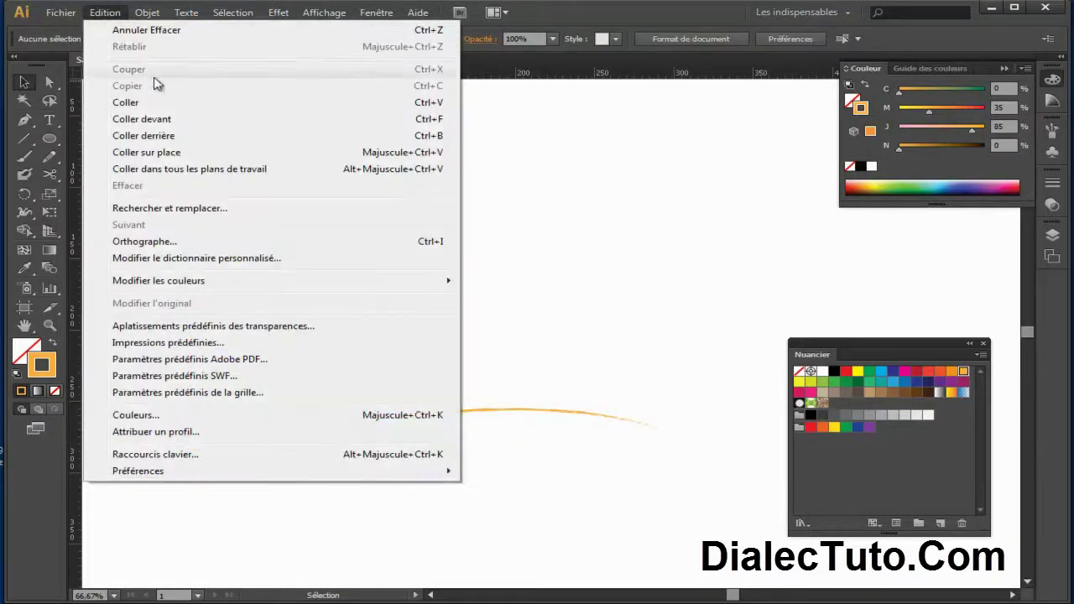
click(174, 120)
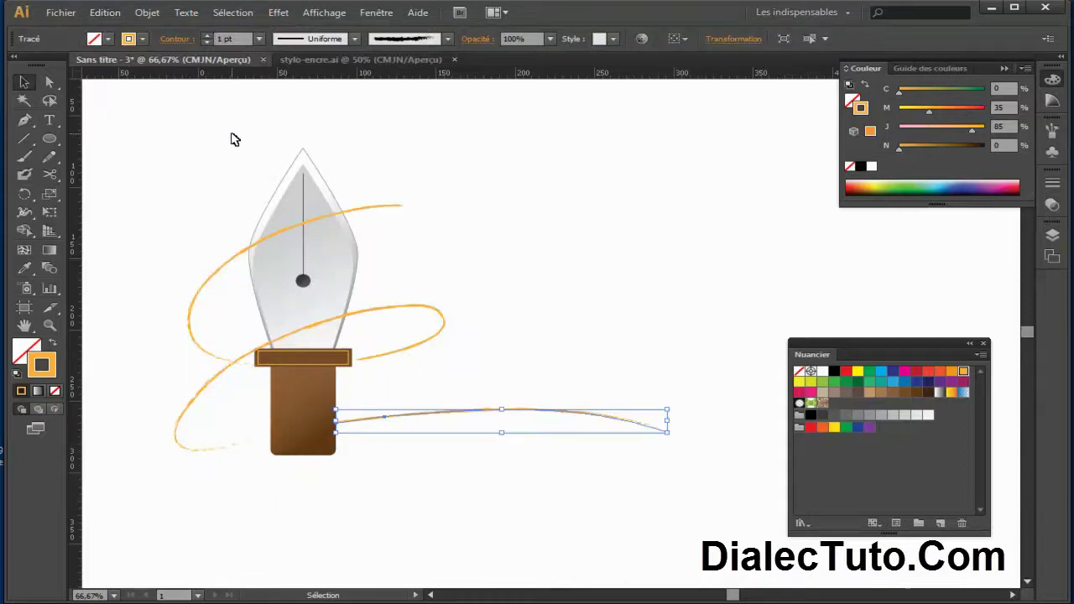
Type 'DialecTuto.Com' at 48 pt along the pasted tail curve
click(49, 122)
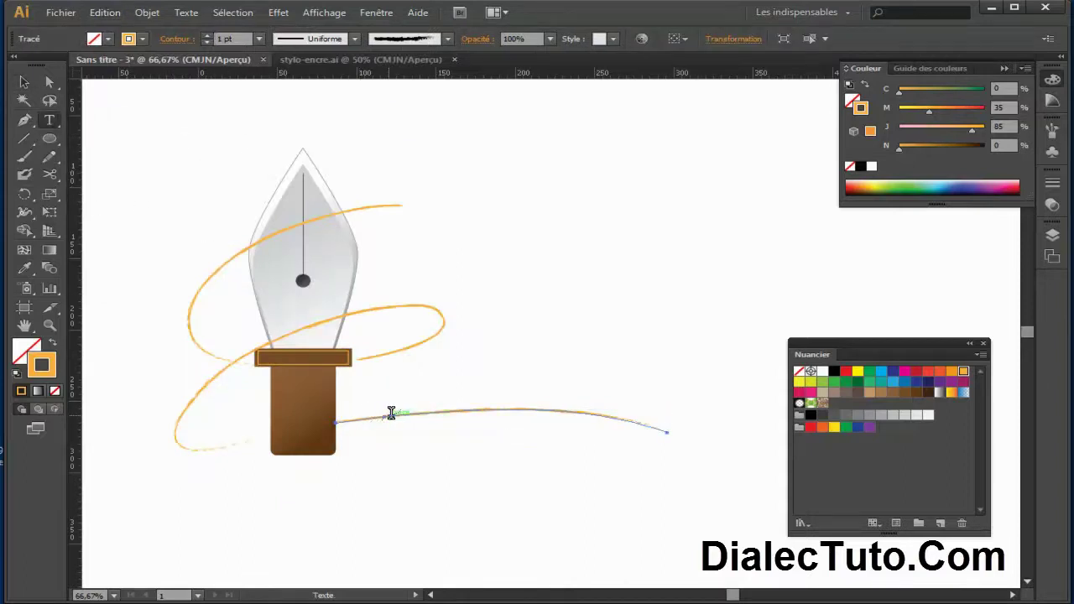
click(439, 409)
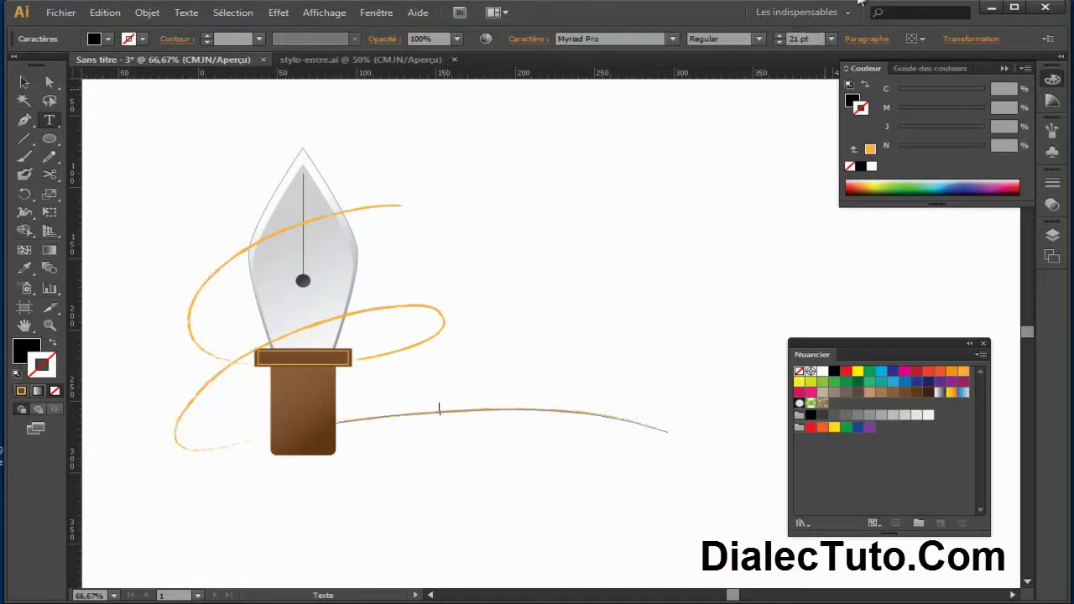
click(831, 39)
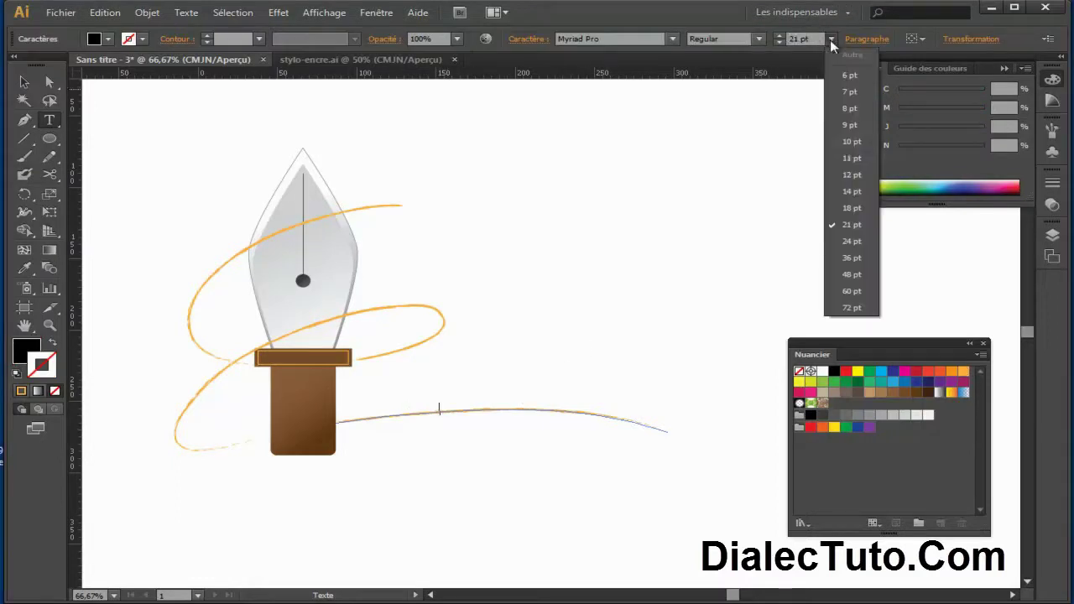
click(852, 275)
text(D)
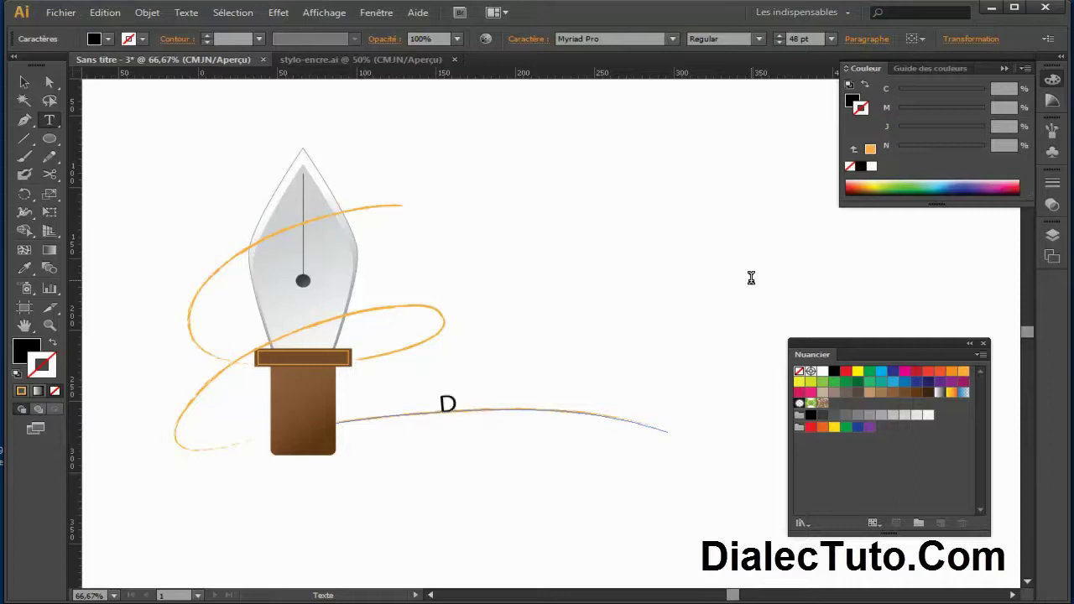
text(ialecTuto.Com)
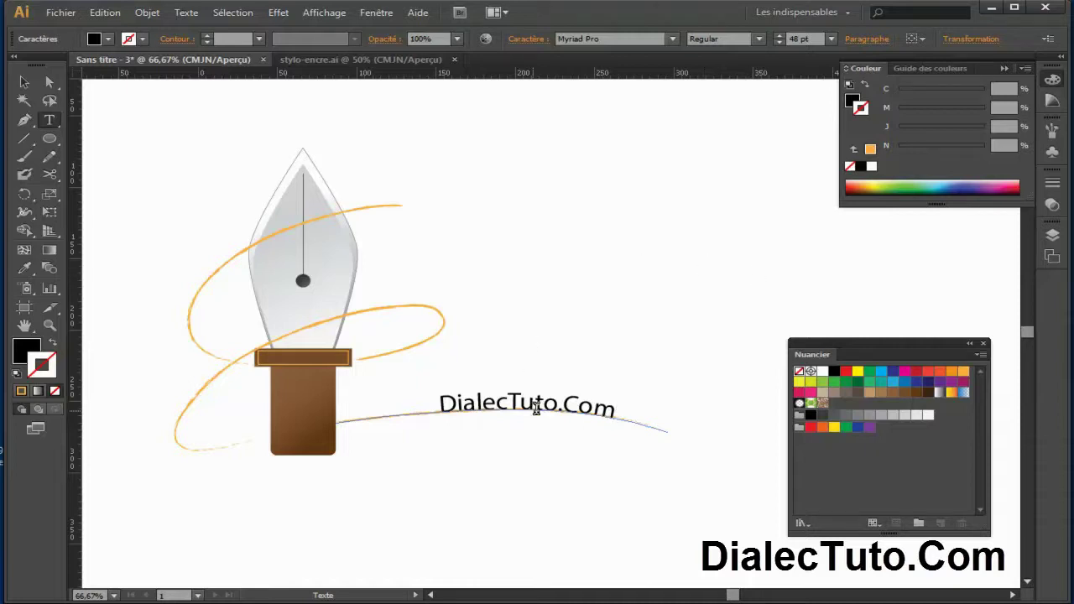
click(27, 81)
Change the text's font to Rage Italic
drag(612, 410, 428, 402)
click(620, 41)
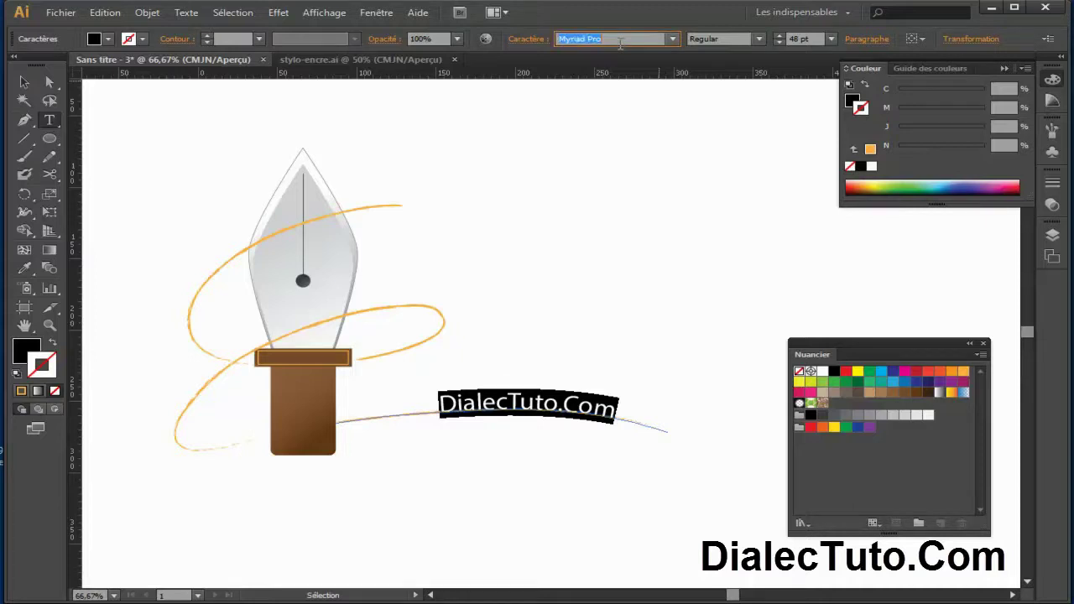
text(Raavi)
key(Return)
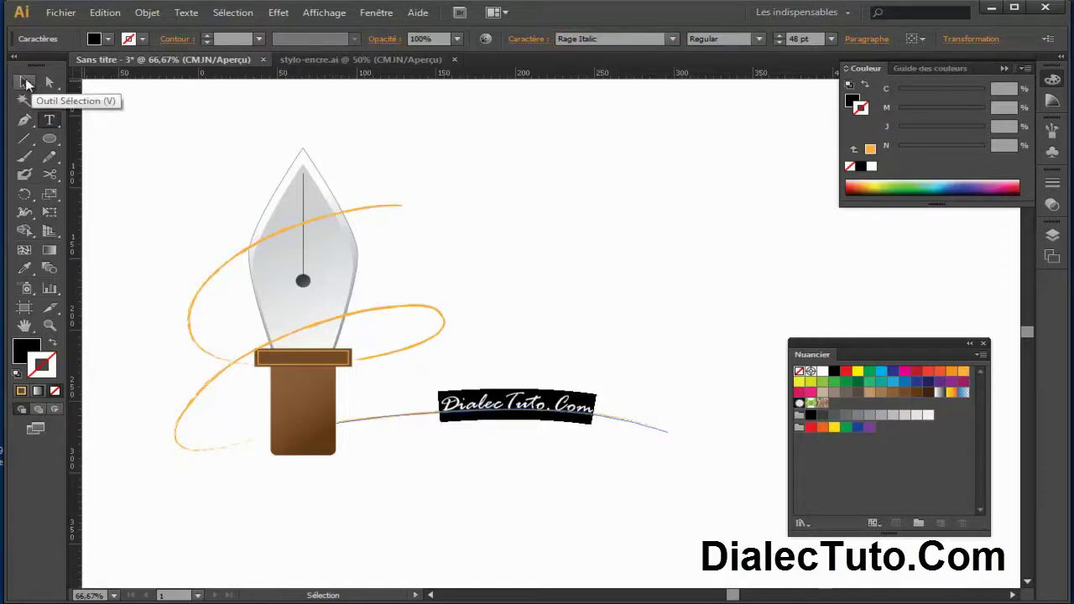
Enlarge the text to 56 pt and select it on its path
click(780, 36)
click(780, 36)
click(780, 35)
click(779, 36)
click(24, 82)
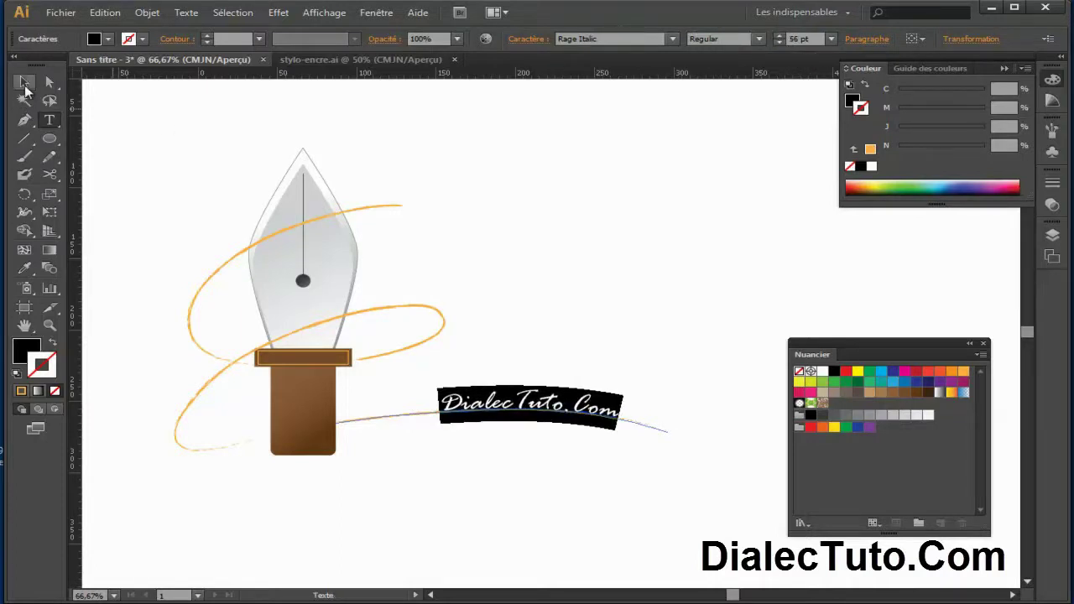
click(619, 259)
drag(580, 309, 628, 274)
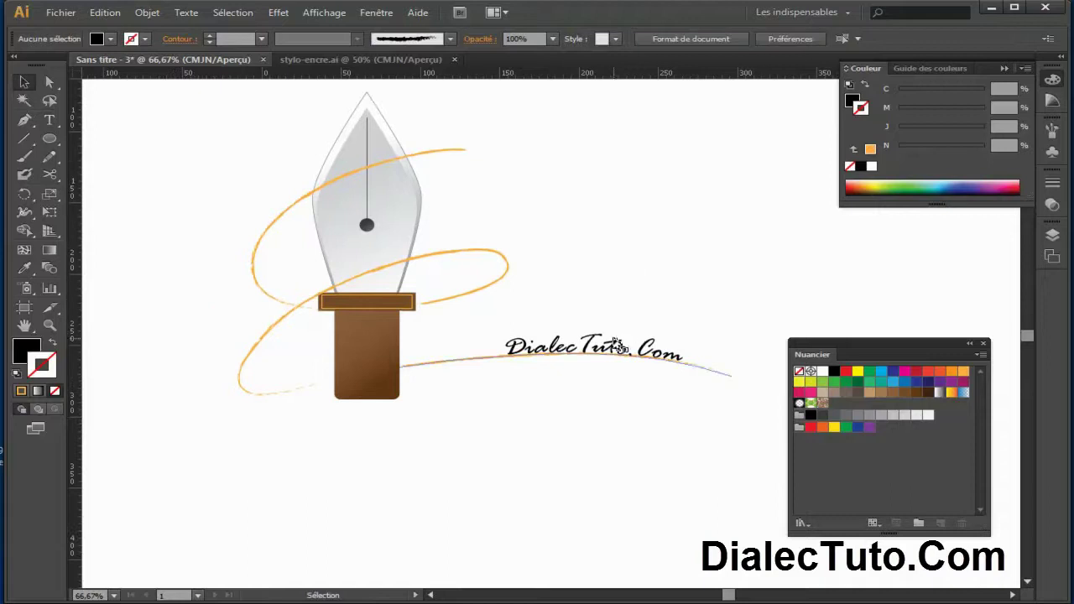
click(681, 353)
Nudge the script text up slightly and close the Couleur and Nuancier panels
key(Up)
key(Up)
key(Up)
key(Up)
key(Up)
click(610, 295)
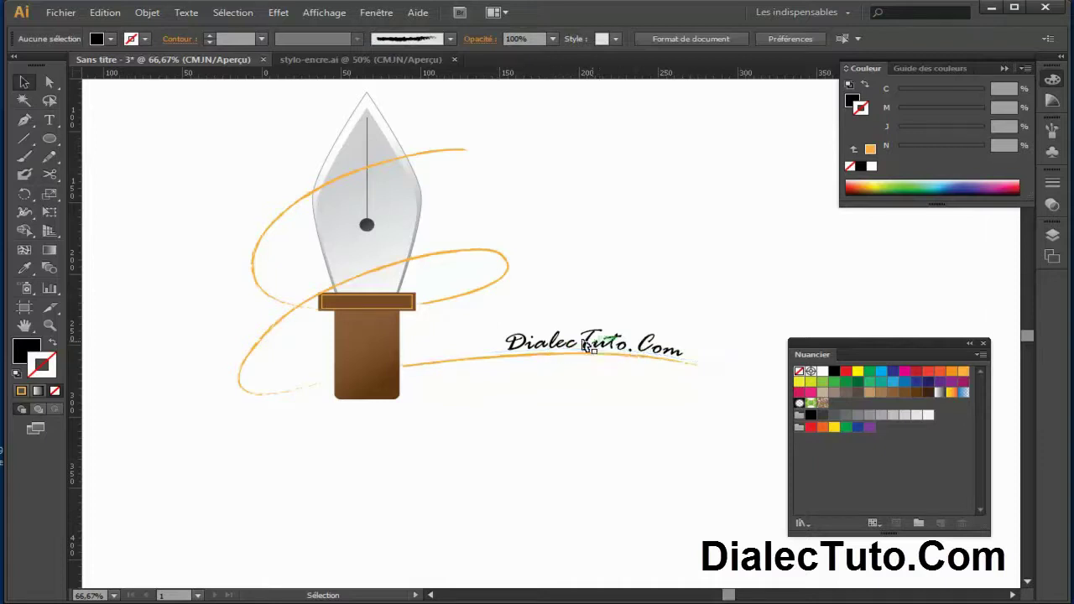
drag(624, 410, 532, 456)
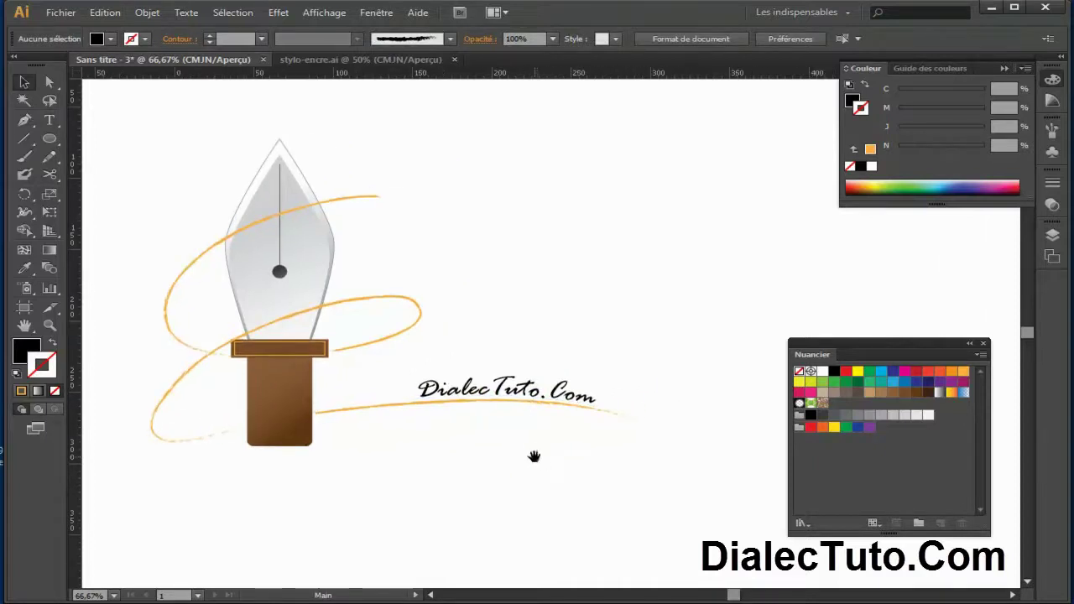
click(987, 345)
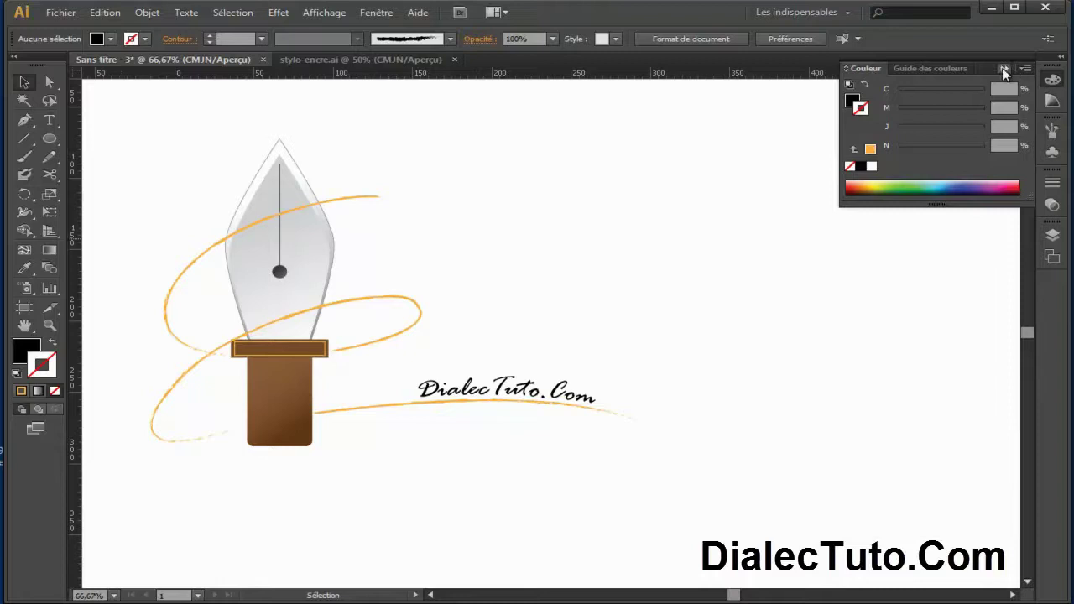
click(1004, 66)
drag(688, 210, 741, 238)
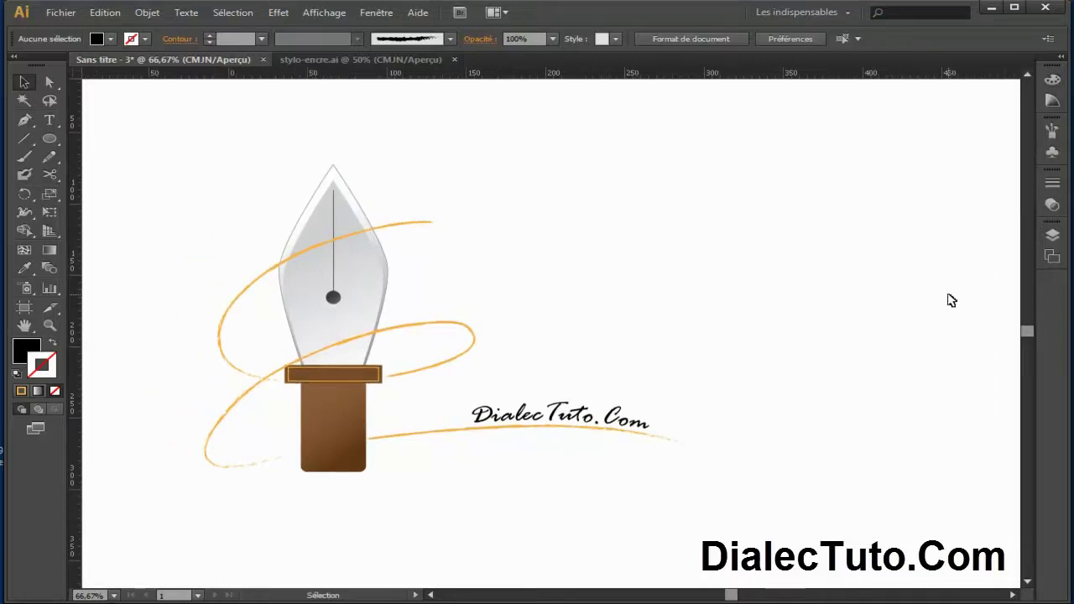